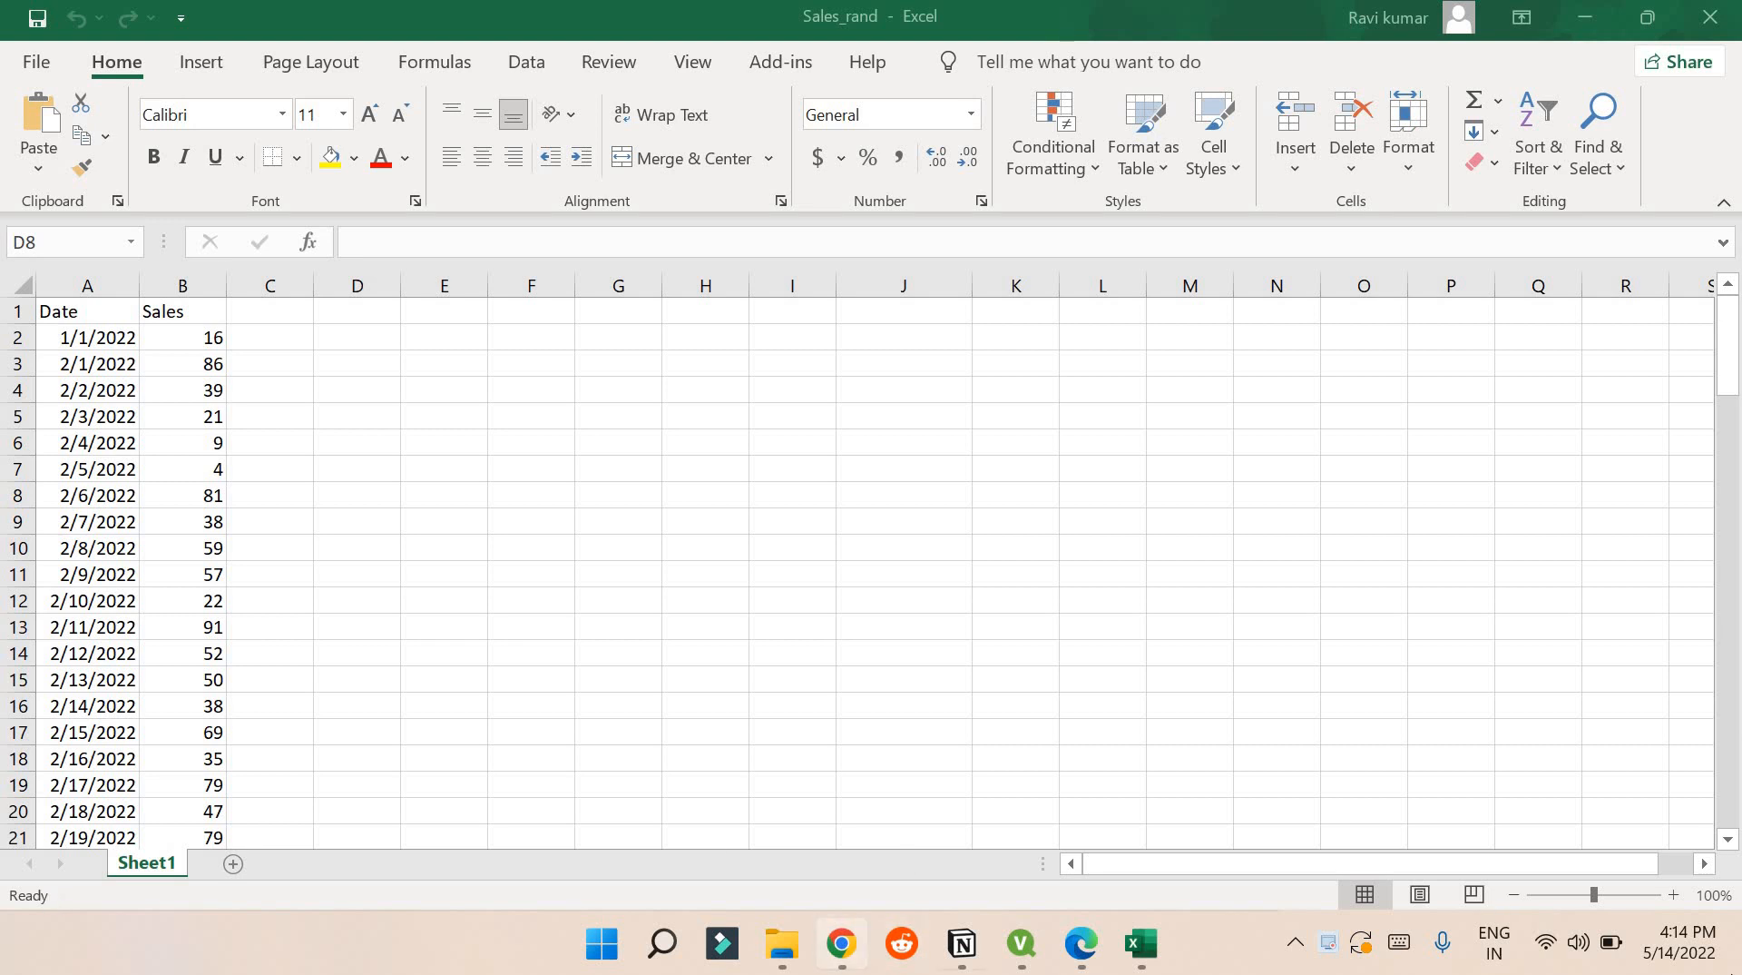
Check the current month's calendar, and review the Date column of Sheet1 from its first entry to its last.
click(1686, 920)
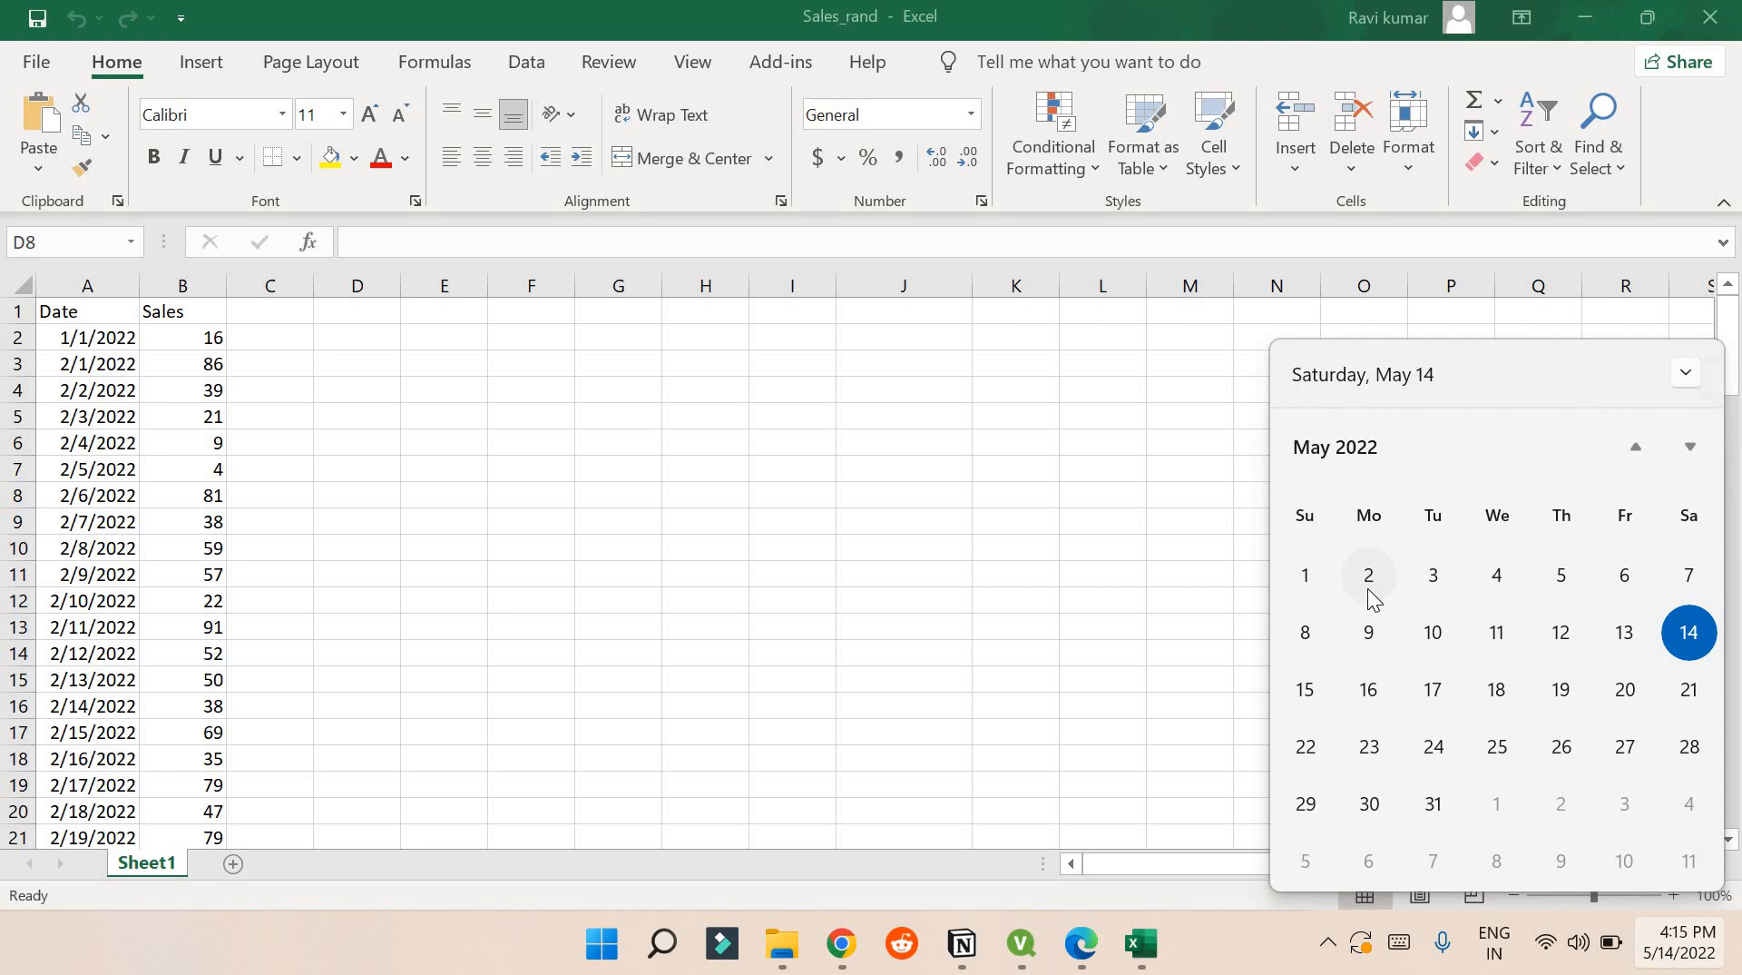
click(304, 504)
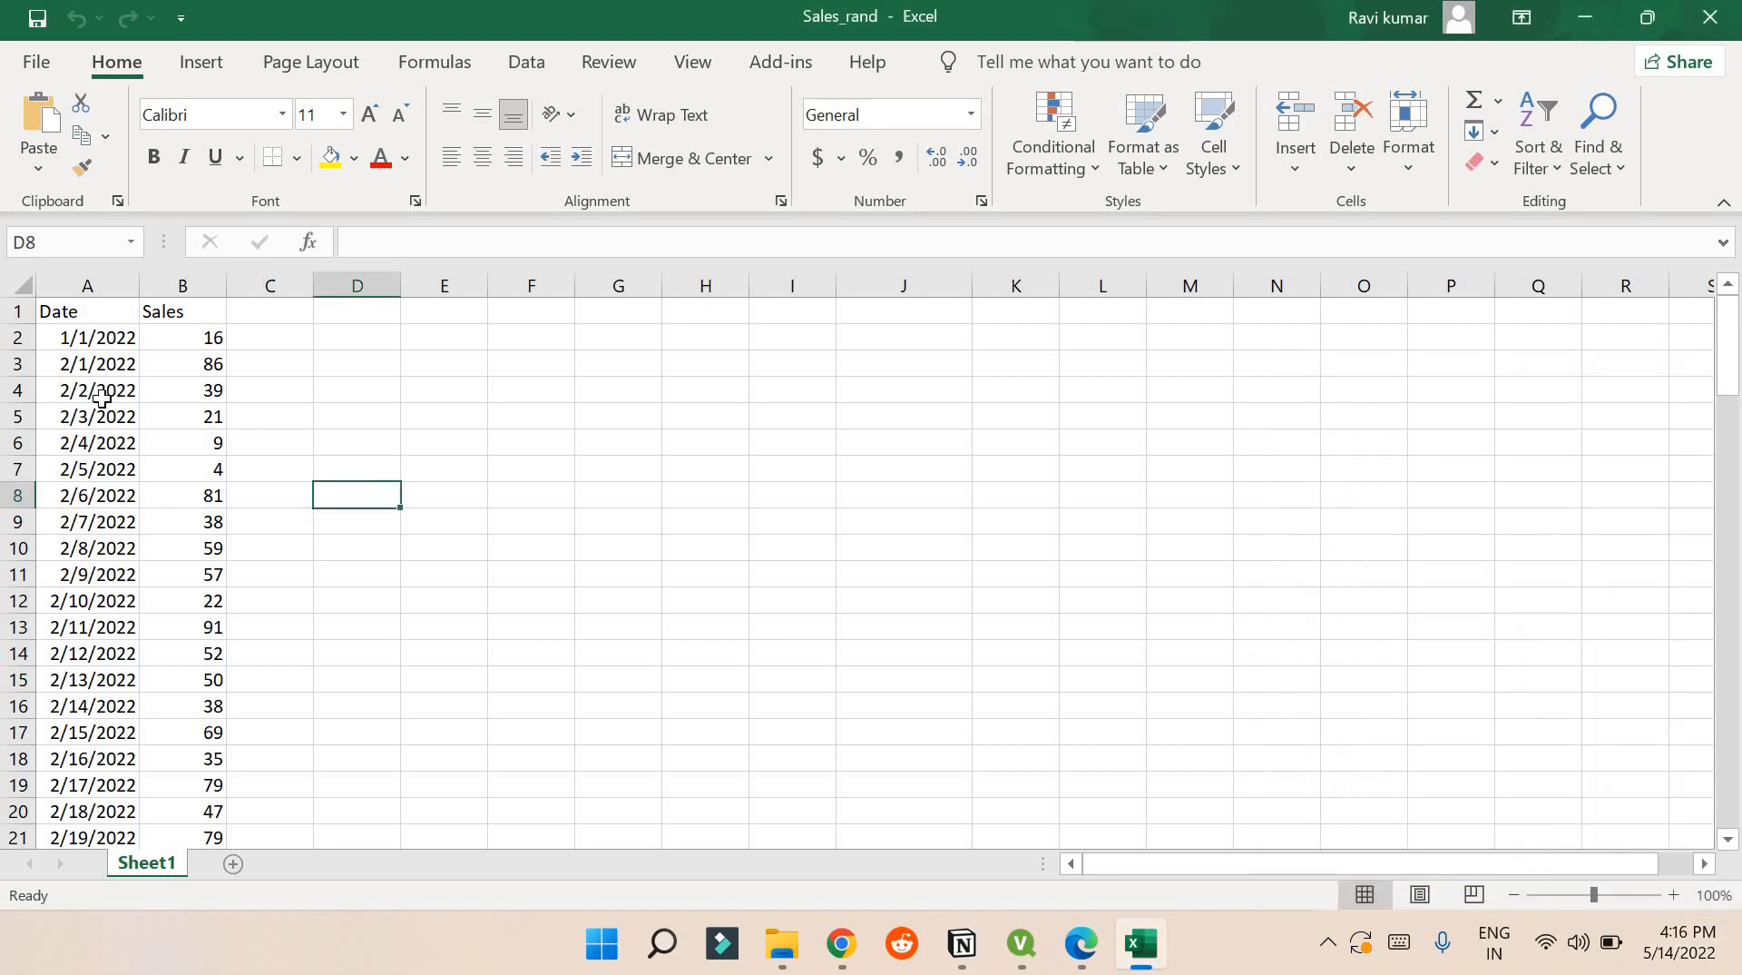
click(104, 338)
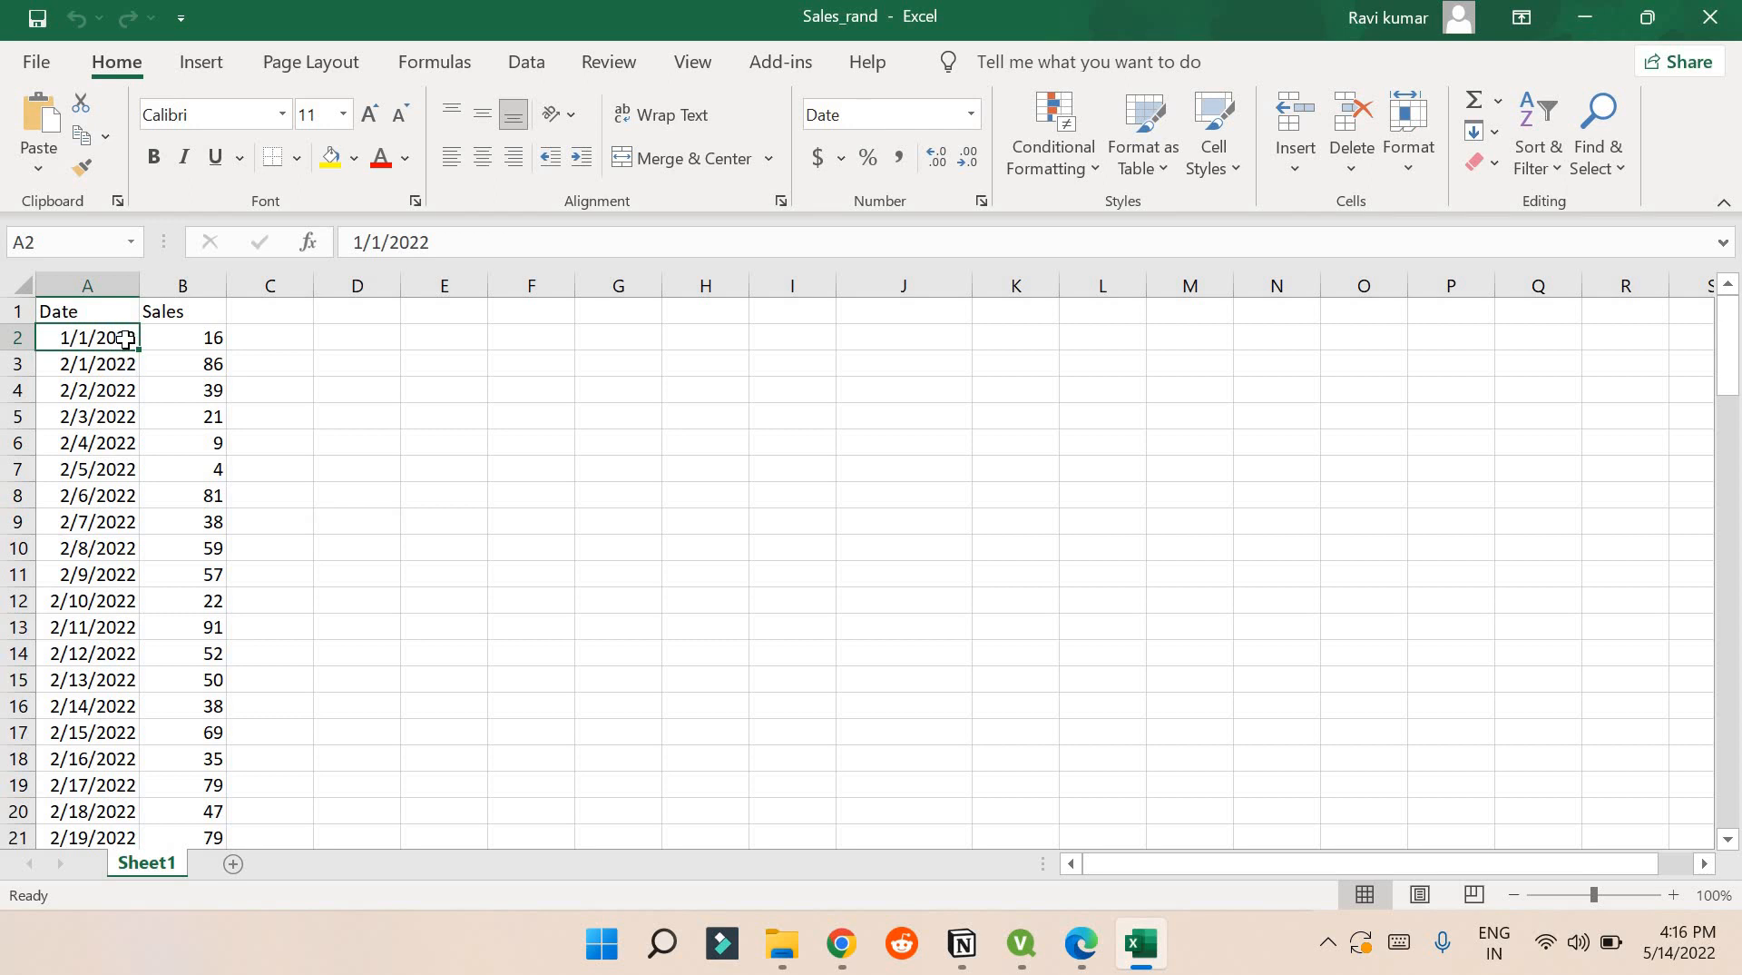
scroll(131, 746, down, 20)
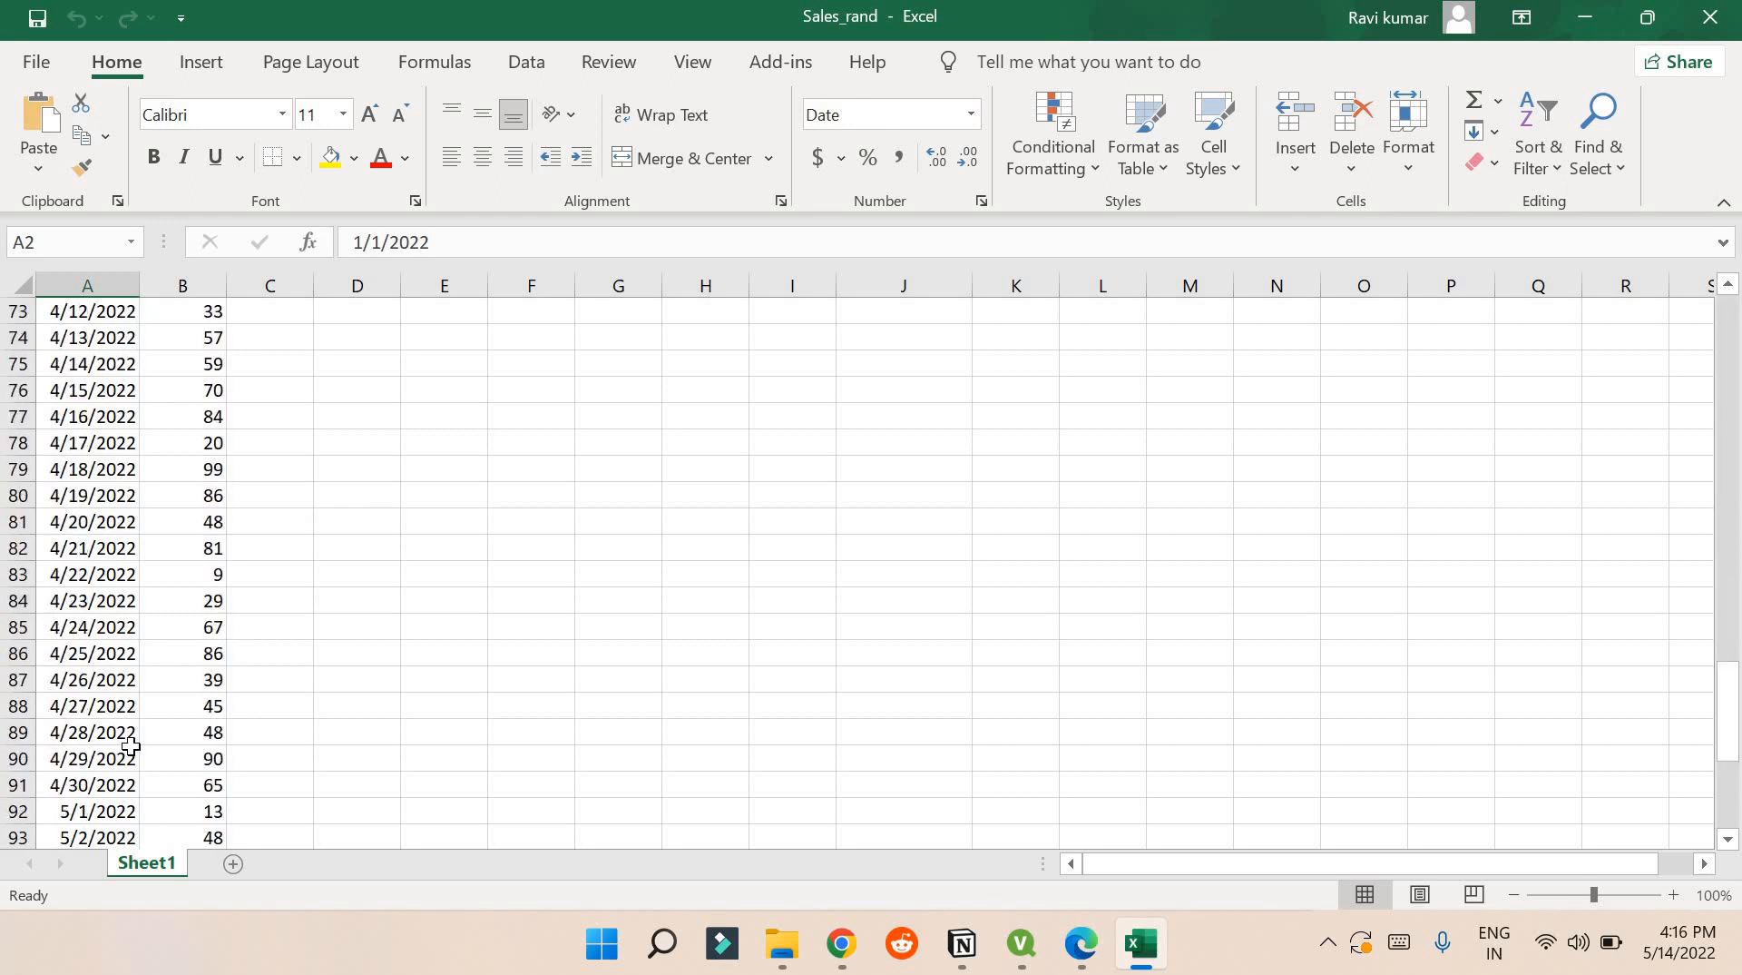
scroll(117, 684, up, 4)
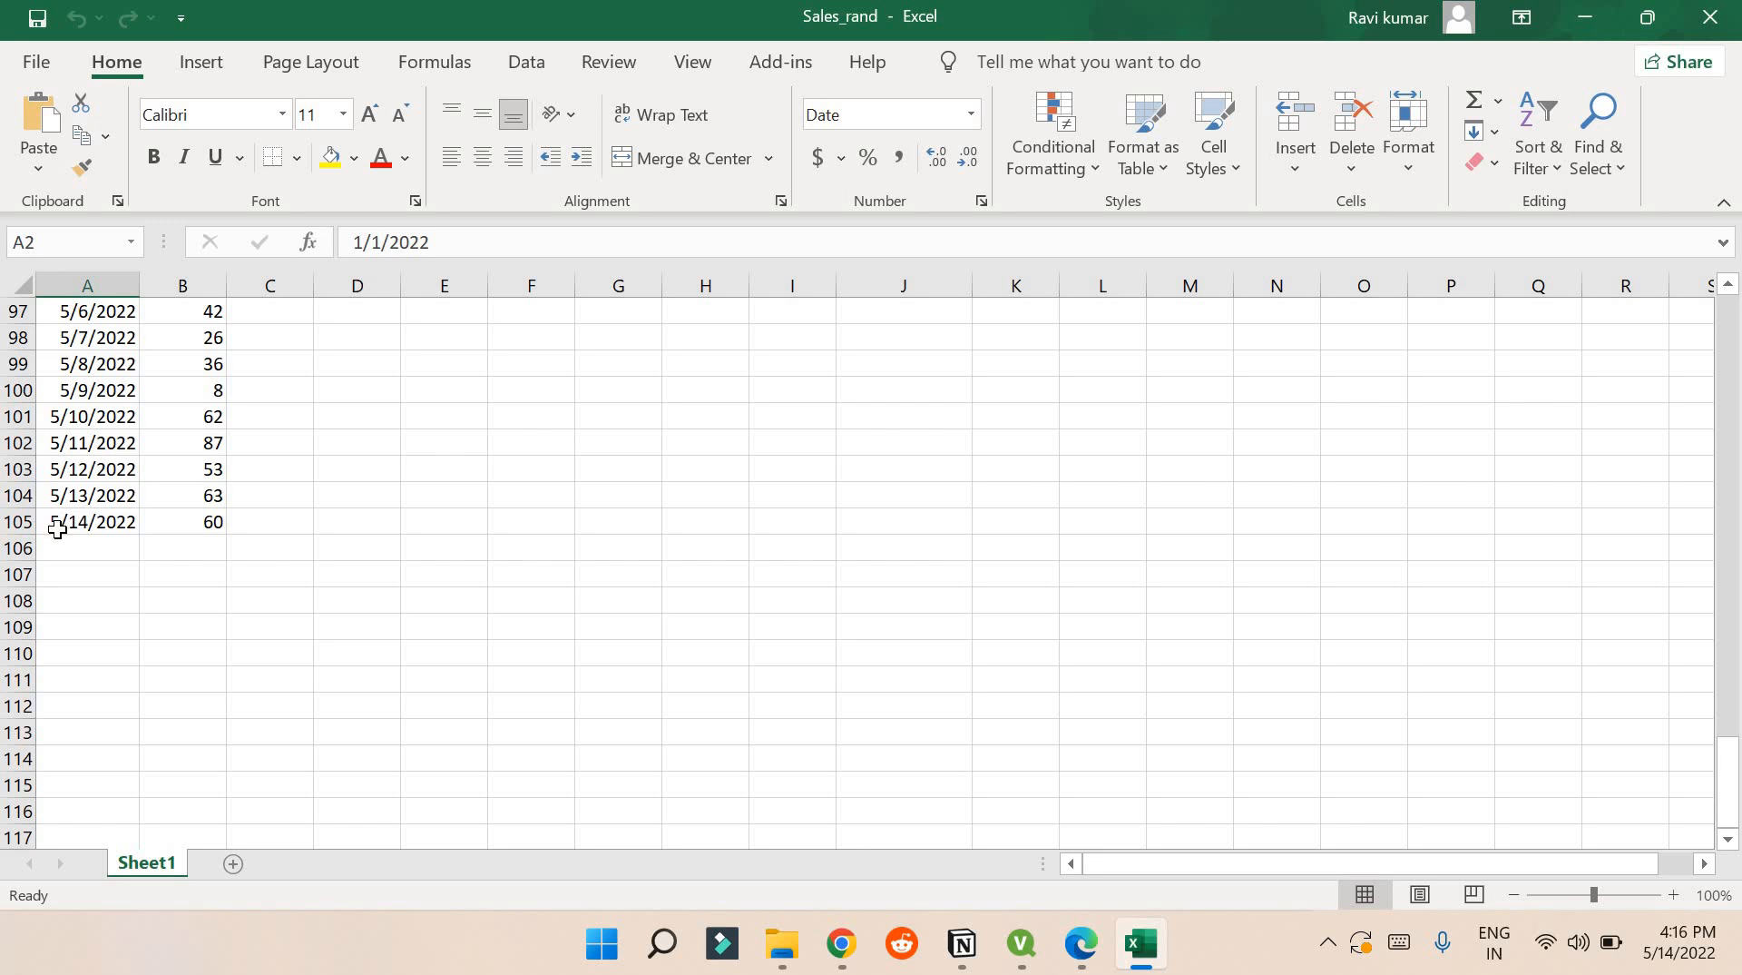
scroll(58, 529, up, 20)
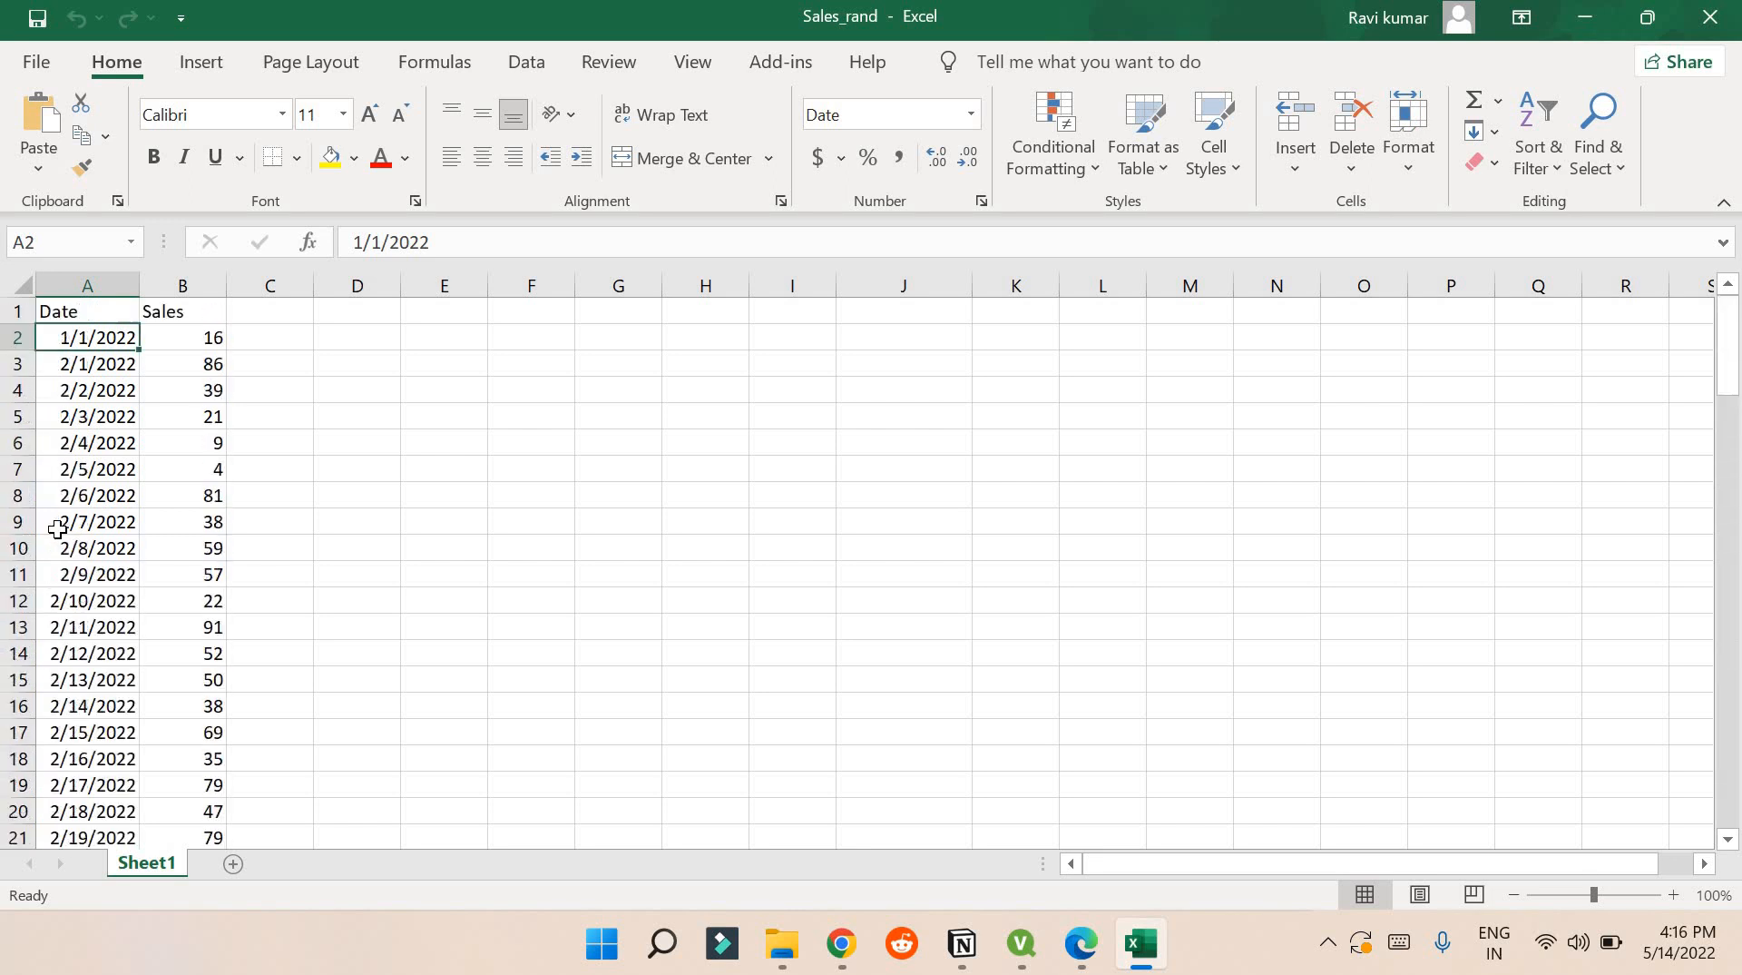
Inspect the formula in the first Sales cell, B2, and look through the values of the Sales column.
click(196, 338)
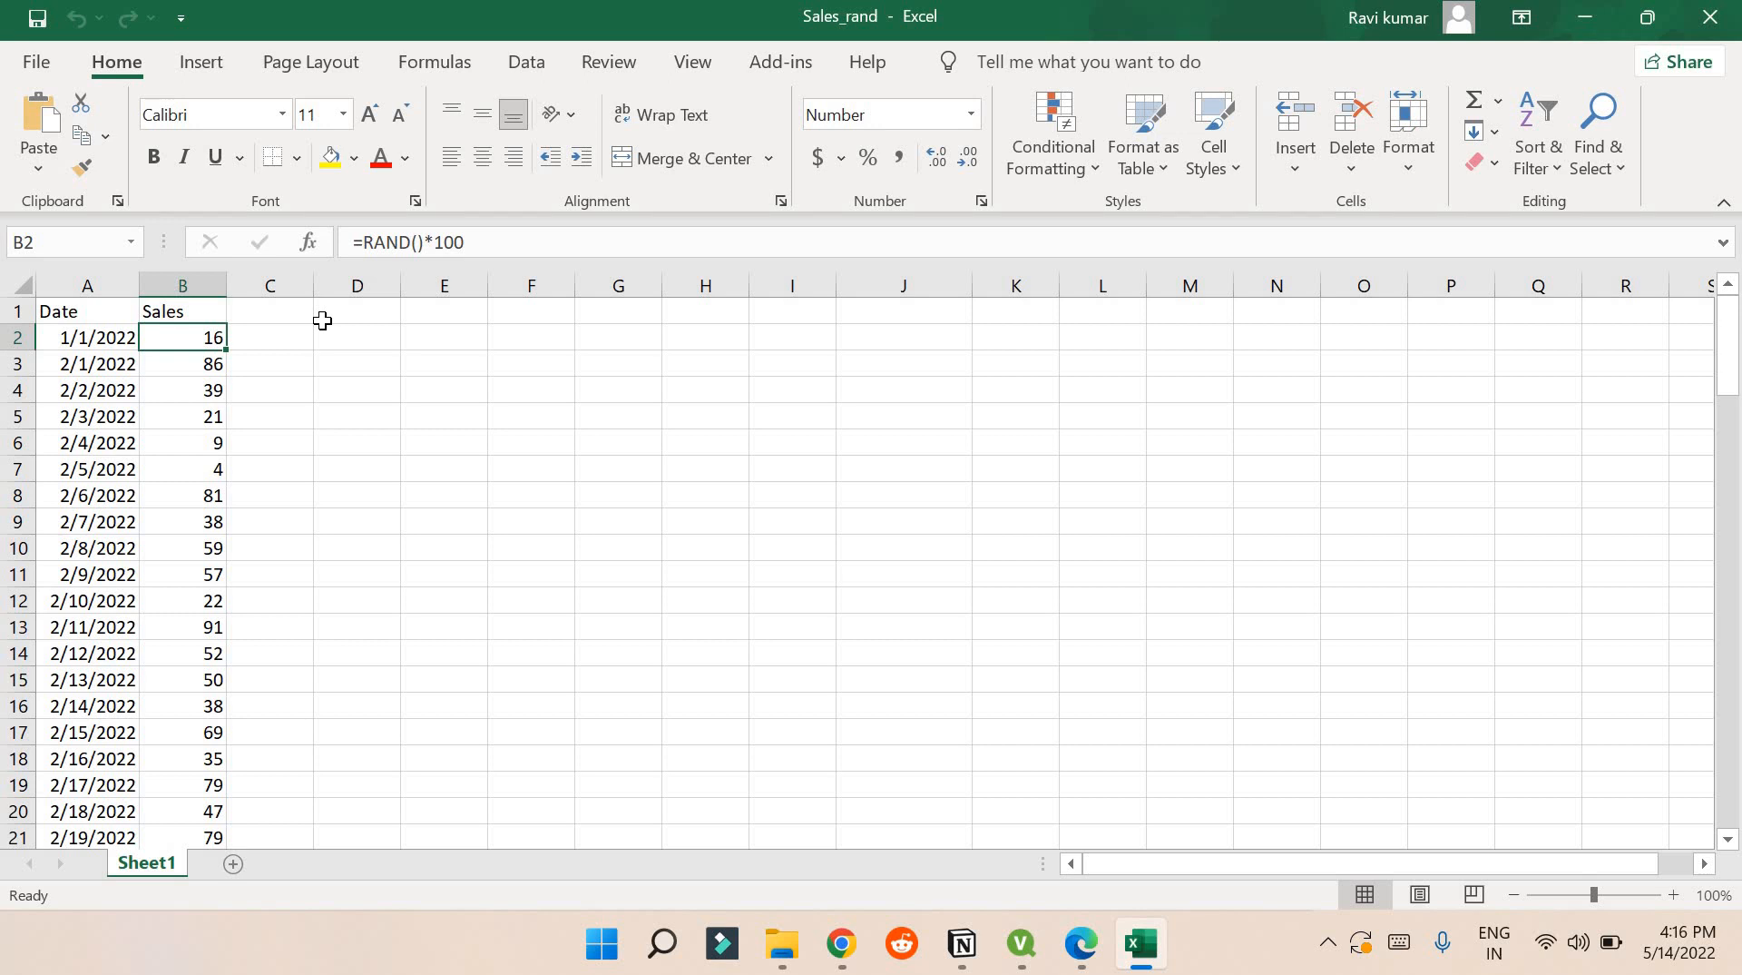
scroll(232, 523, down, 5)
scroll(231, 522, down, 20)
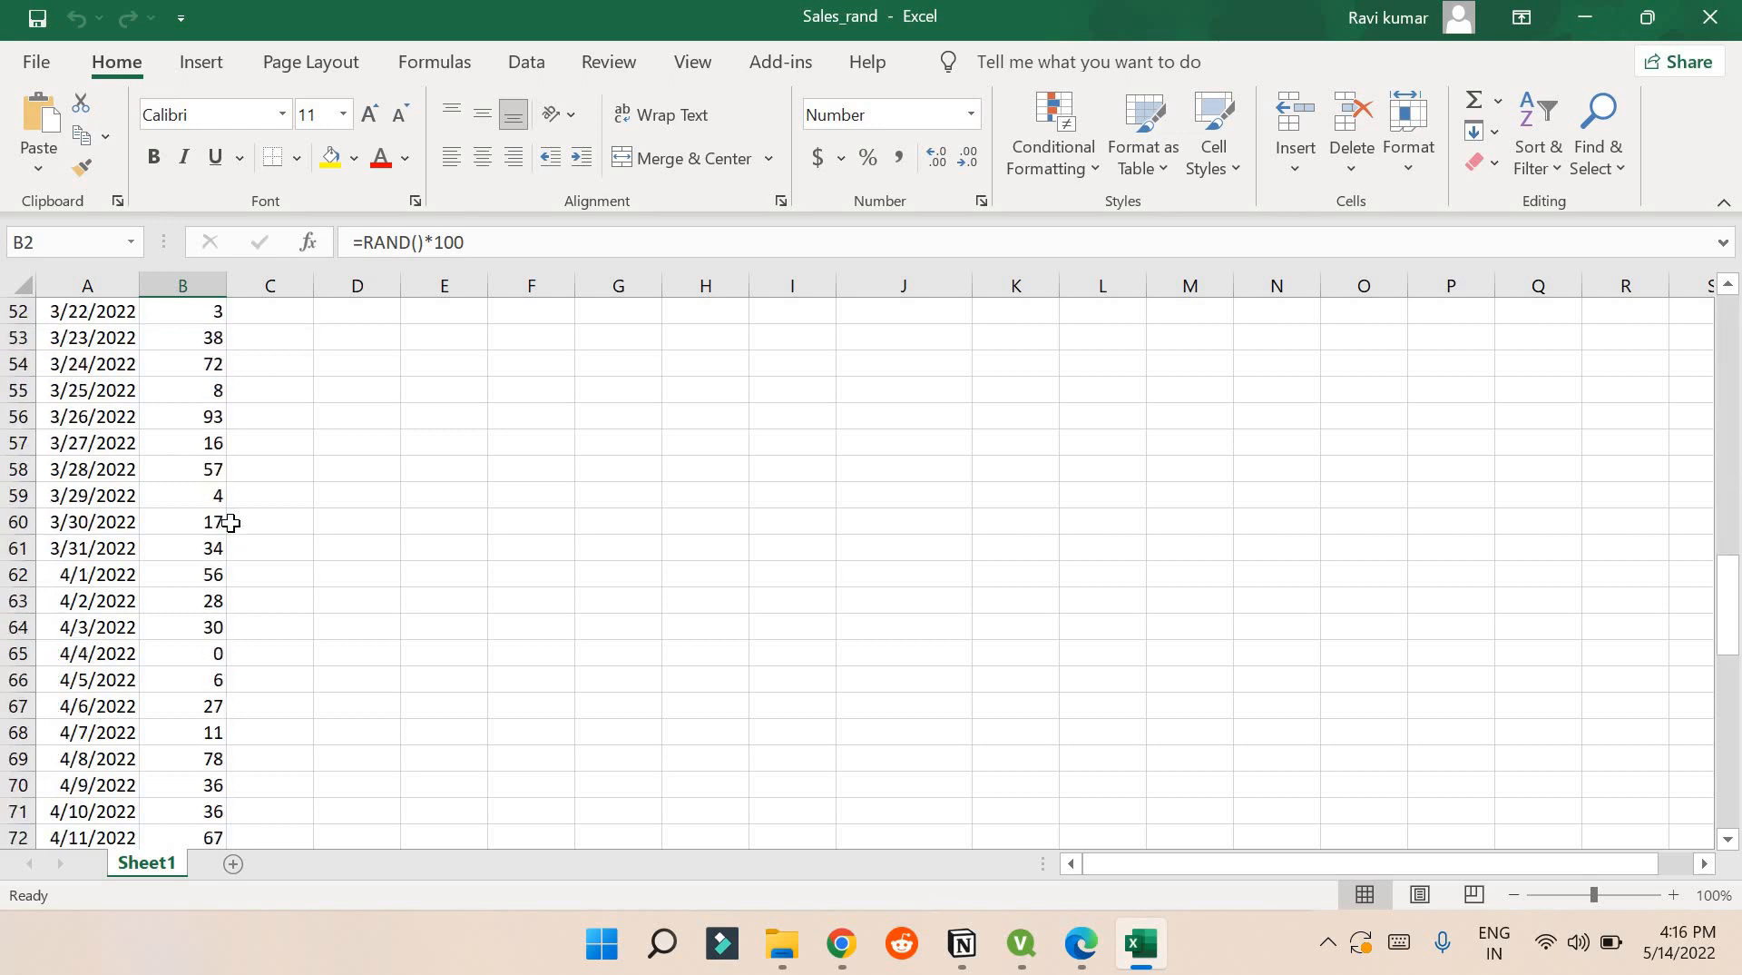
scroll(232, 523, up, 8)
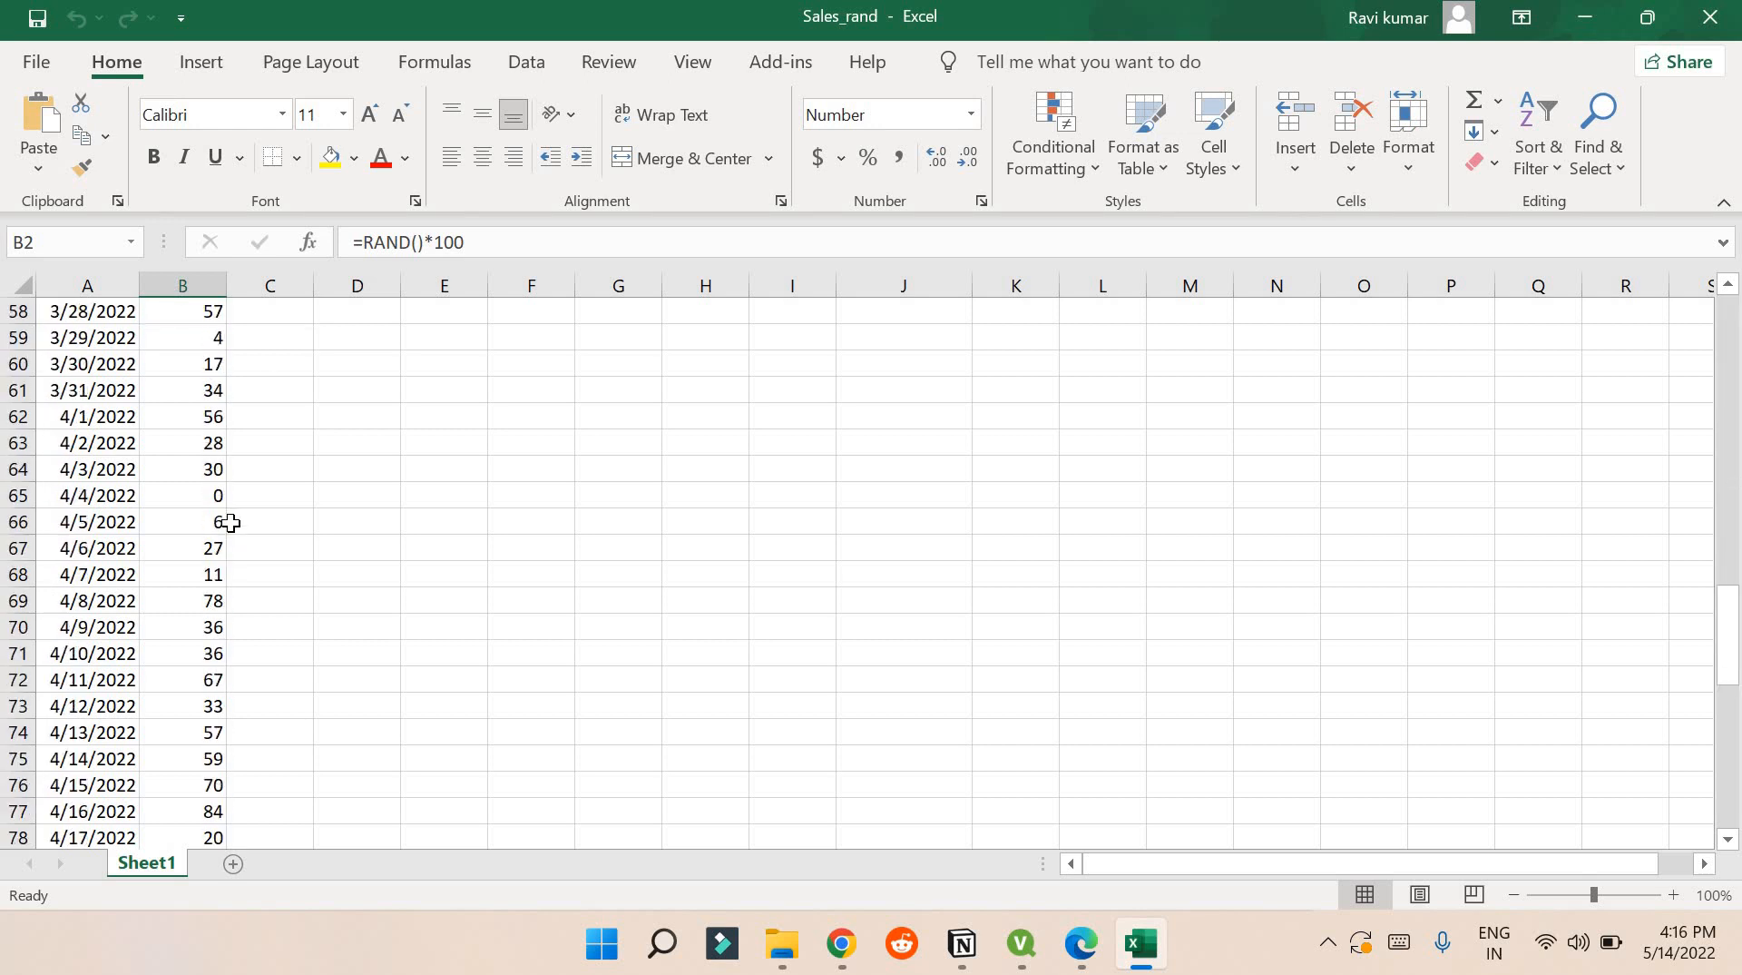
Switch to QlikView, open the load script and review the Sales table label and the Date to Weekday field definitions.
key(alt+Tab)
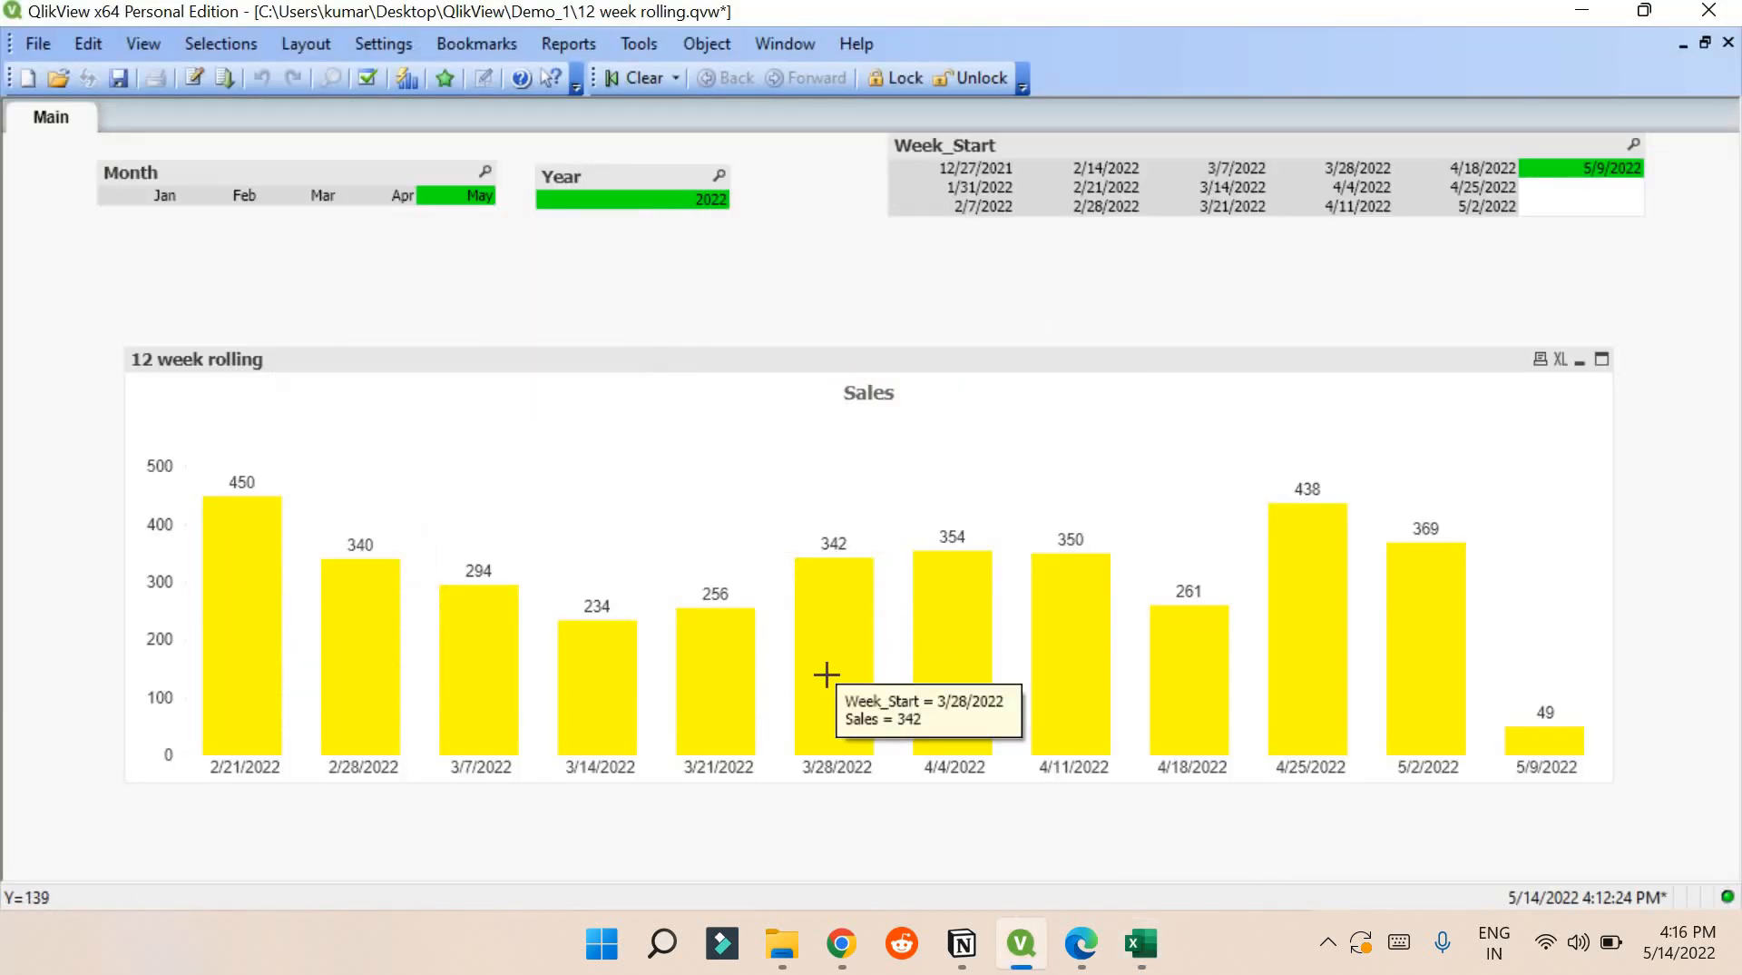
key(ctrl+e)
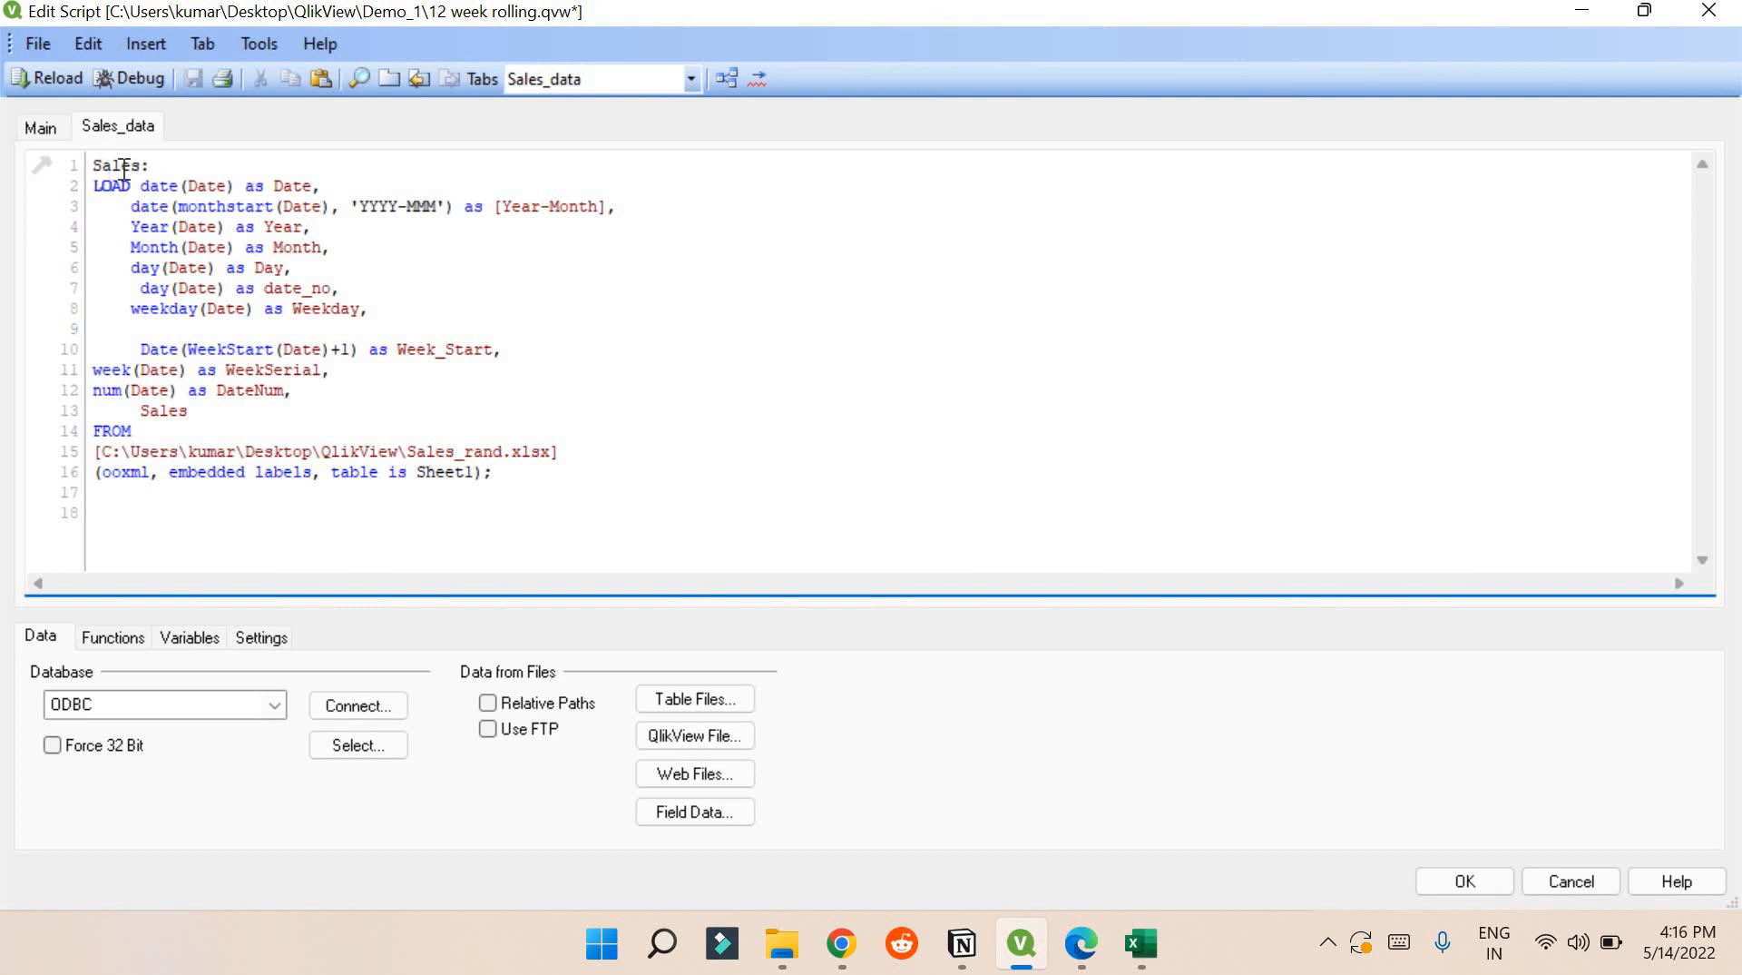
drag(95, 169, 159, 168)
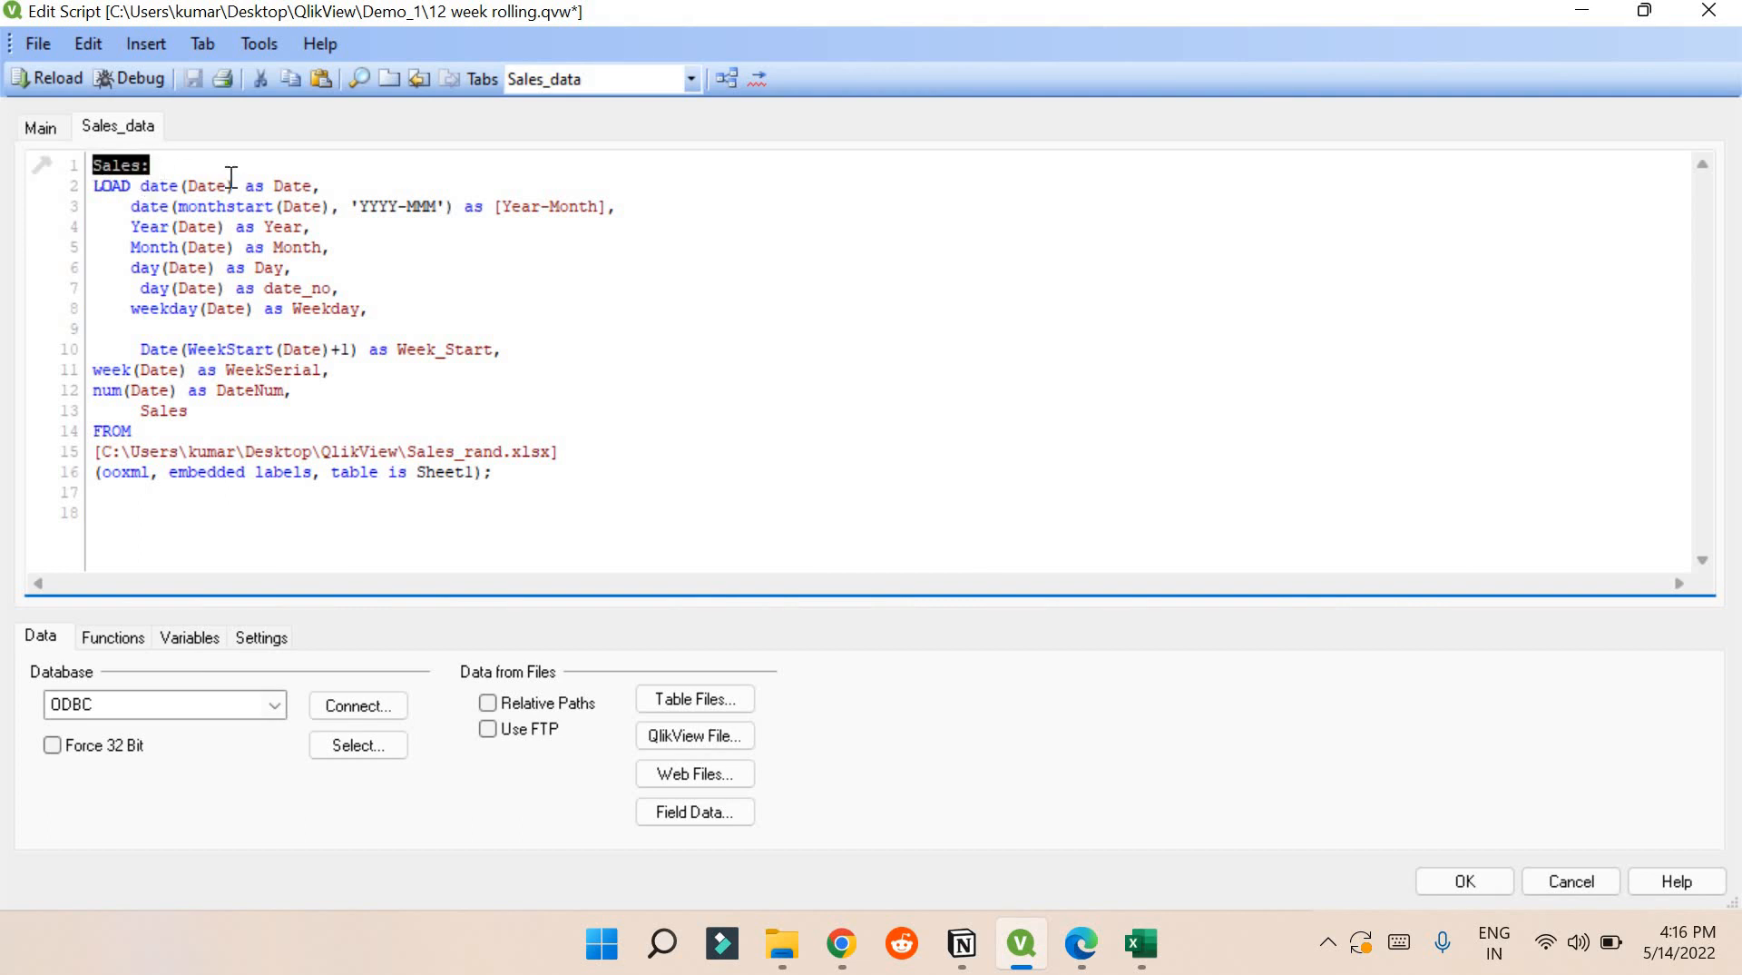
drag(302, 184, 263, 184)
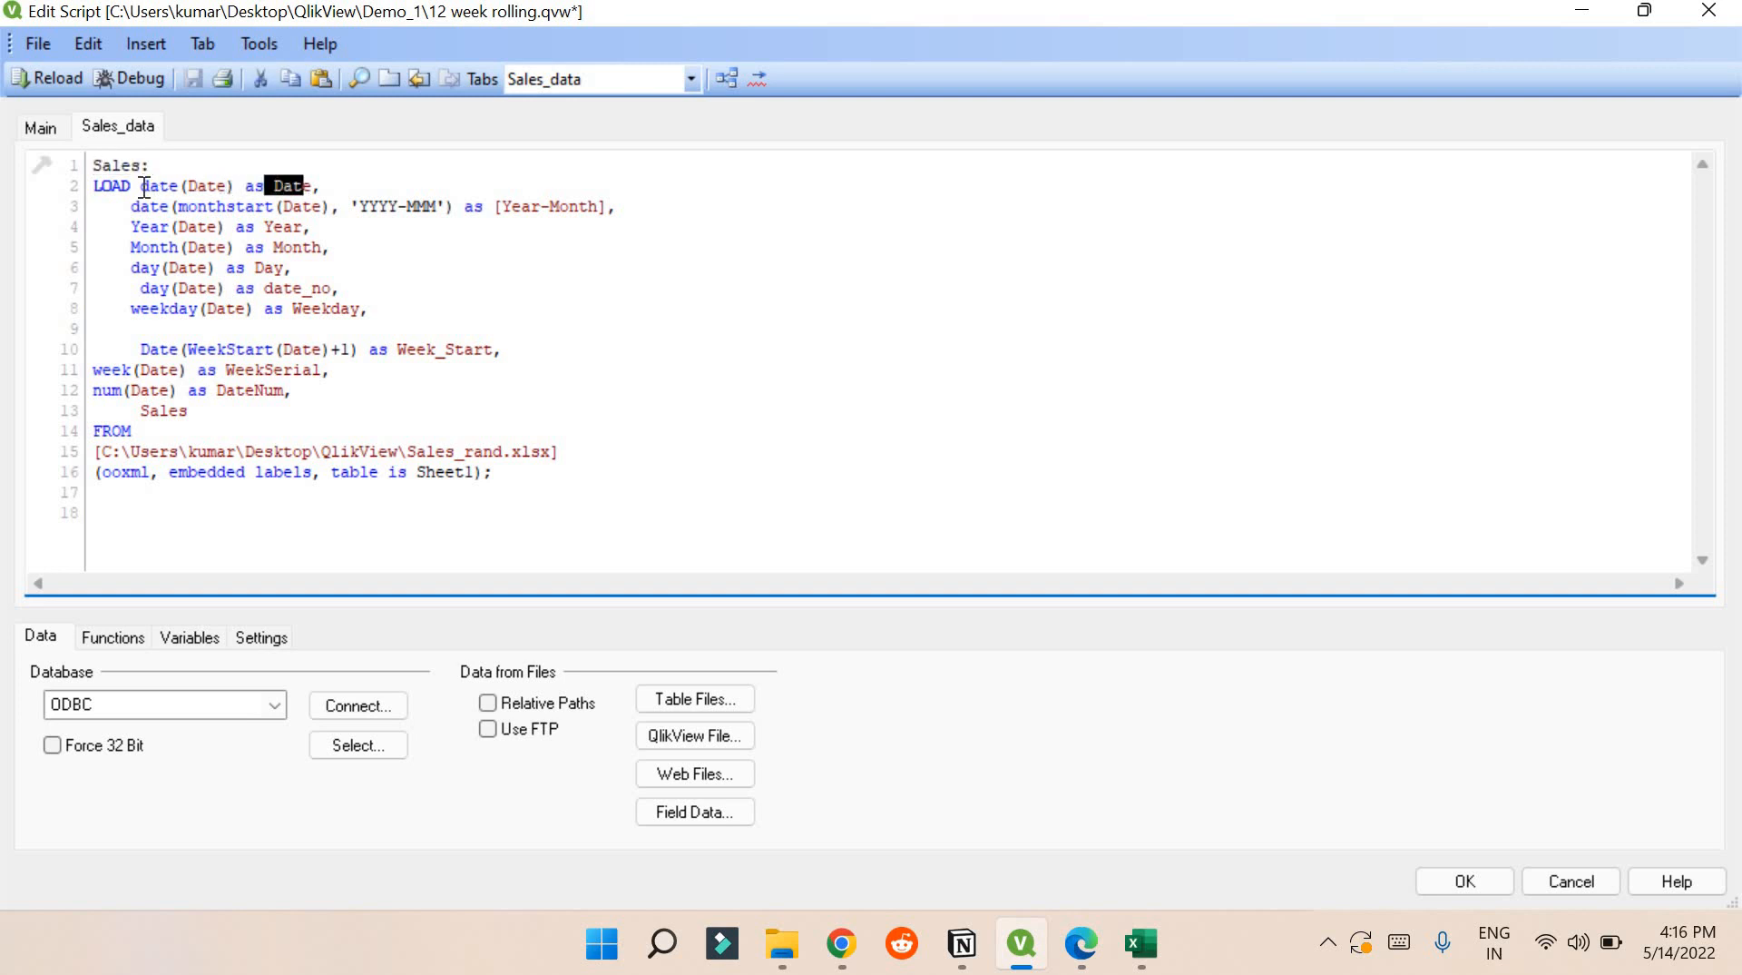
drag(141, 185, 302, 184)
drag(131, 206, 474, 299)
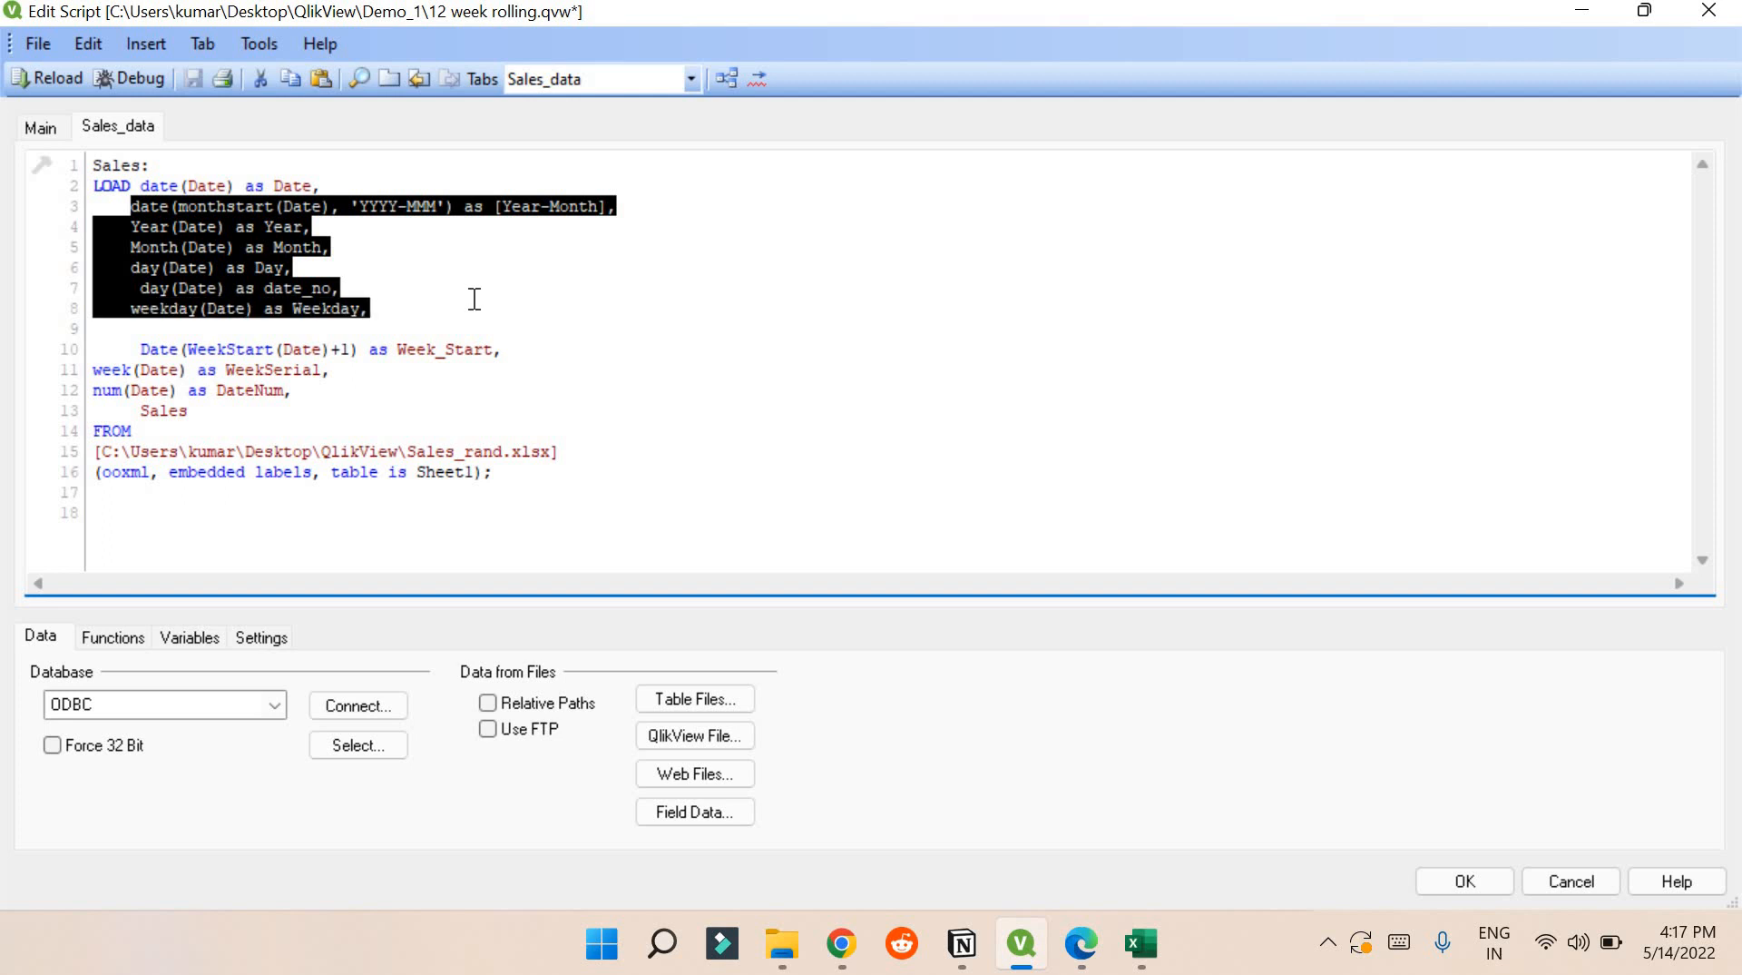
click(270, 274)
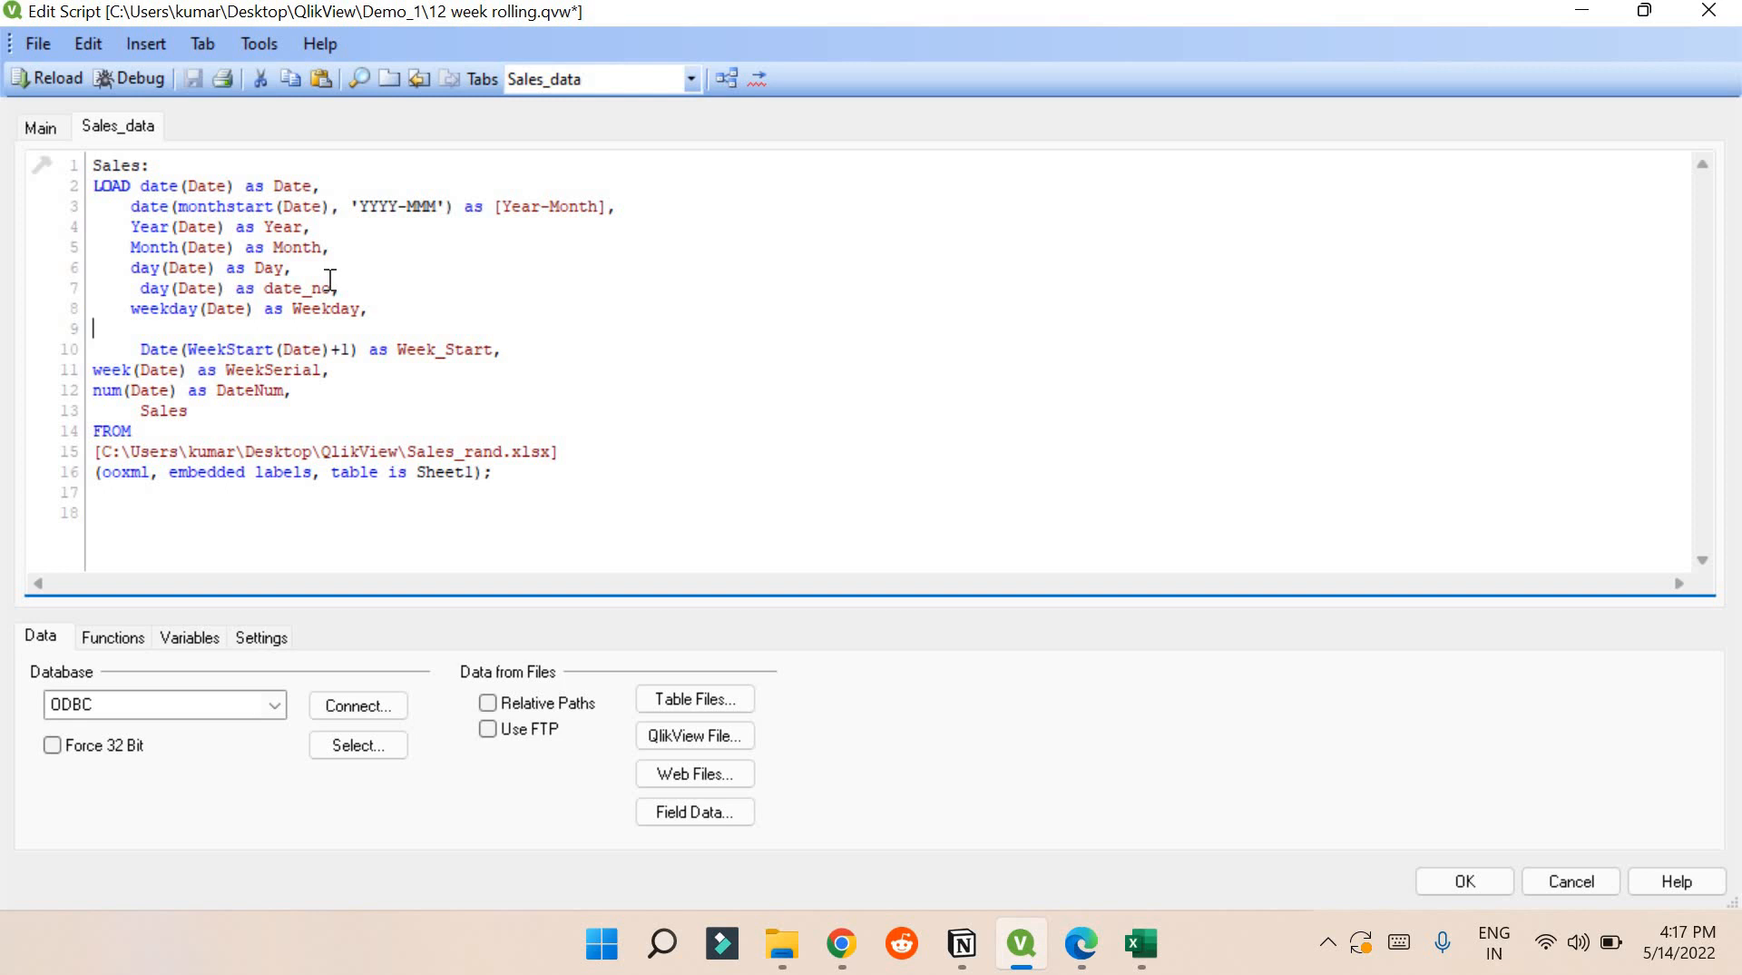
Examine the Week_Start, WeekSerial and DateNum expressions in the Sales load script.
drag(396, 347, 139, 351)
click(169, 355)
drag(332, 349, 352, 350)
click(160, 364)
drag(217, 370, 285, 388)
click(286, 388)
drag(101, 389, 173, 392)
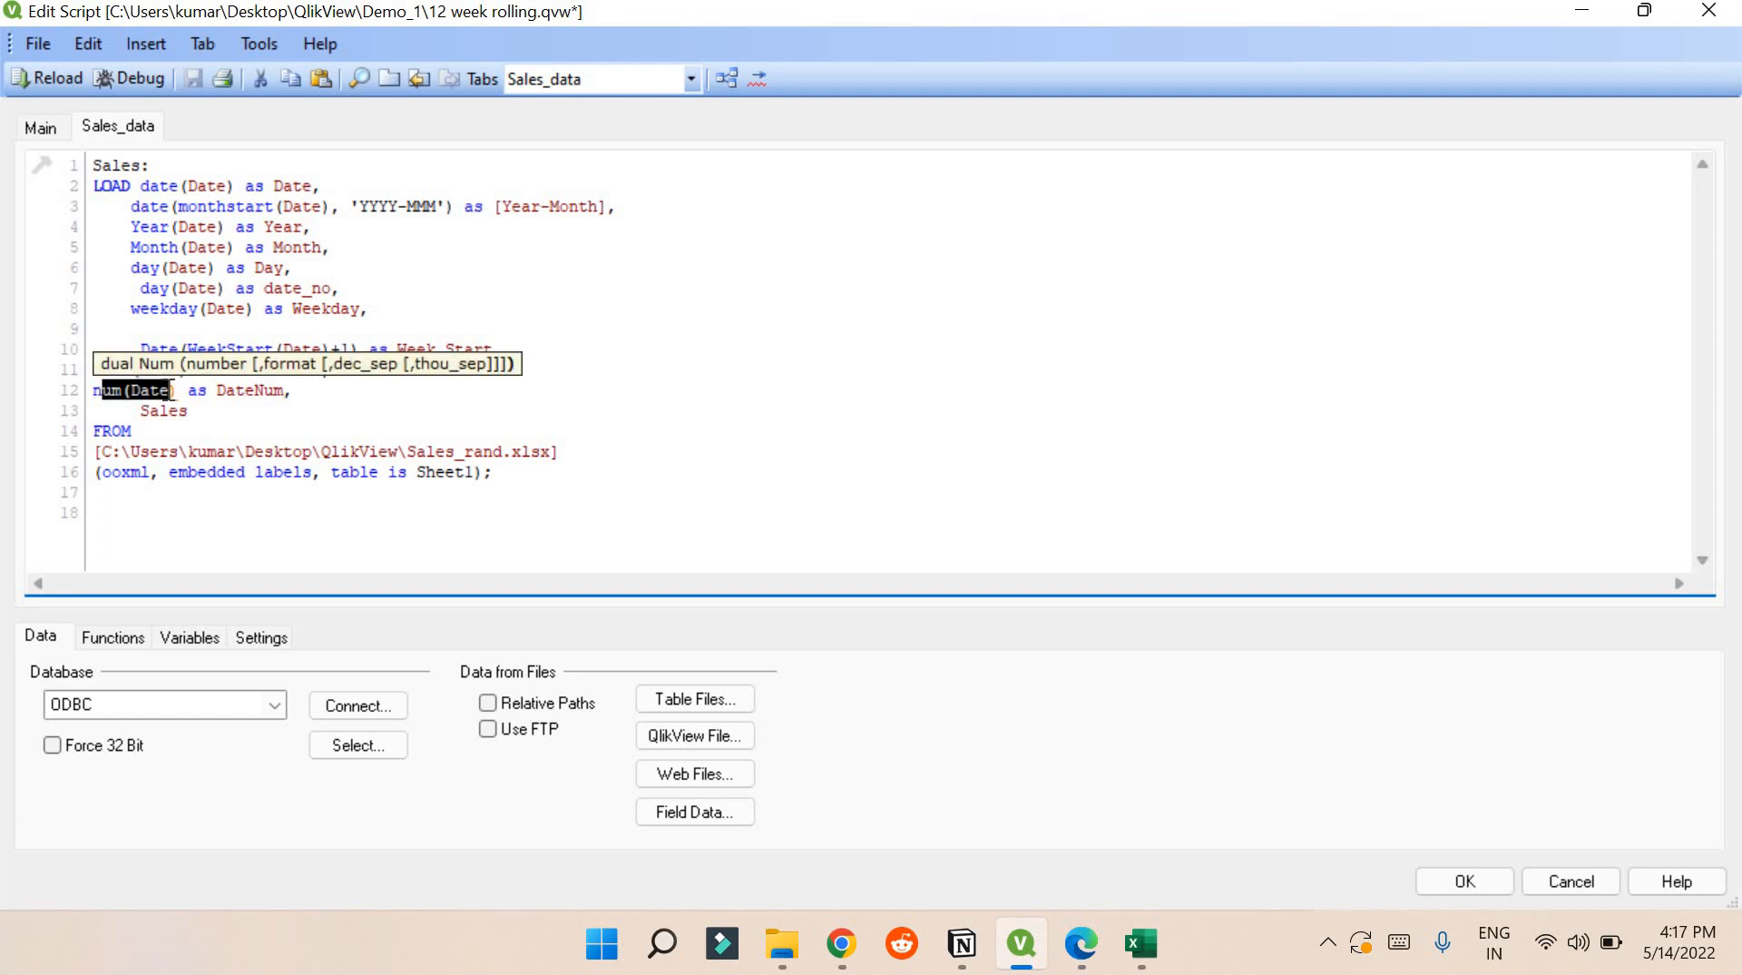
Examine the Sales and Date fields and the source workbook path in the load script.
click(203, 409)
drag(134, 410, 191, 410)
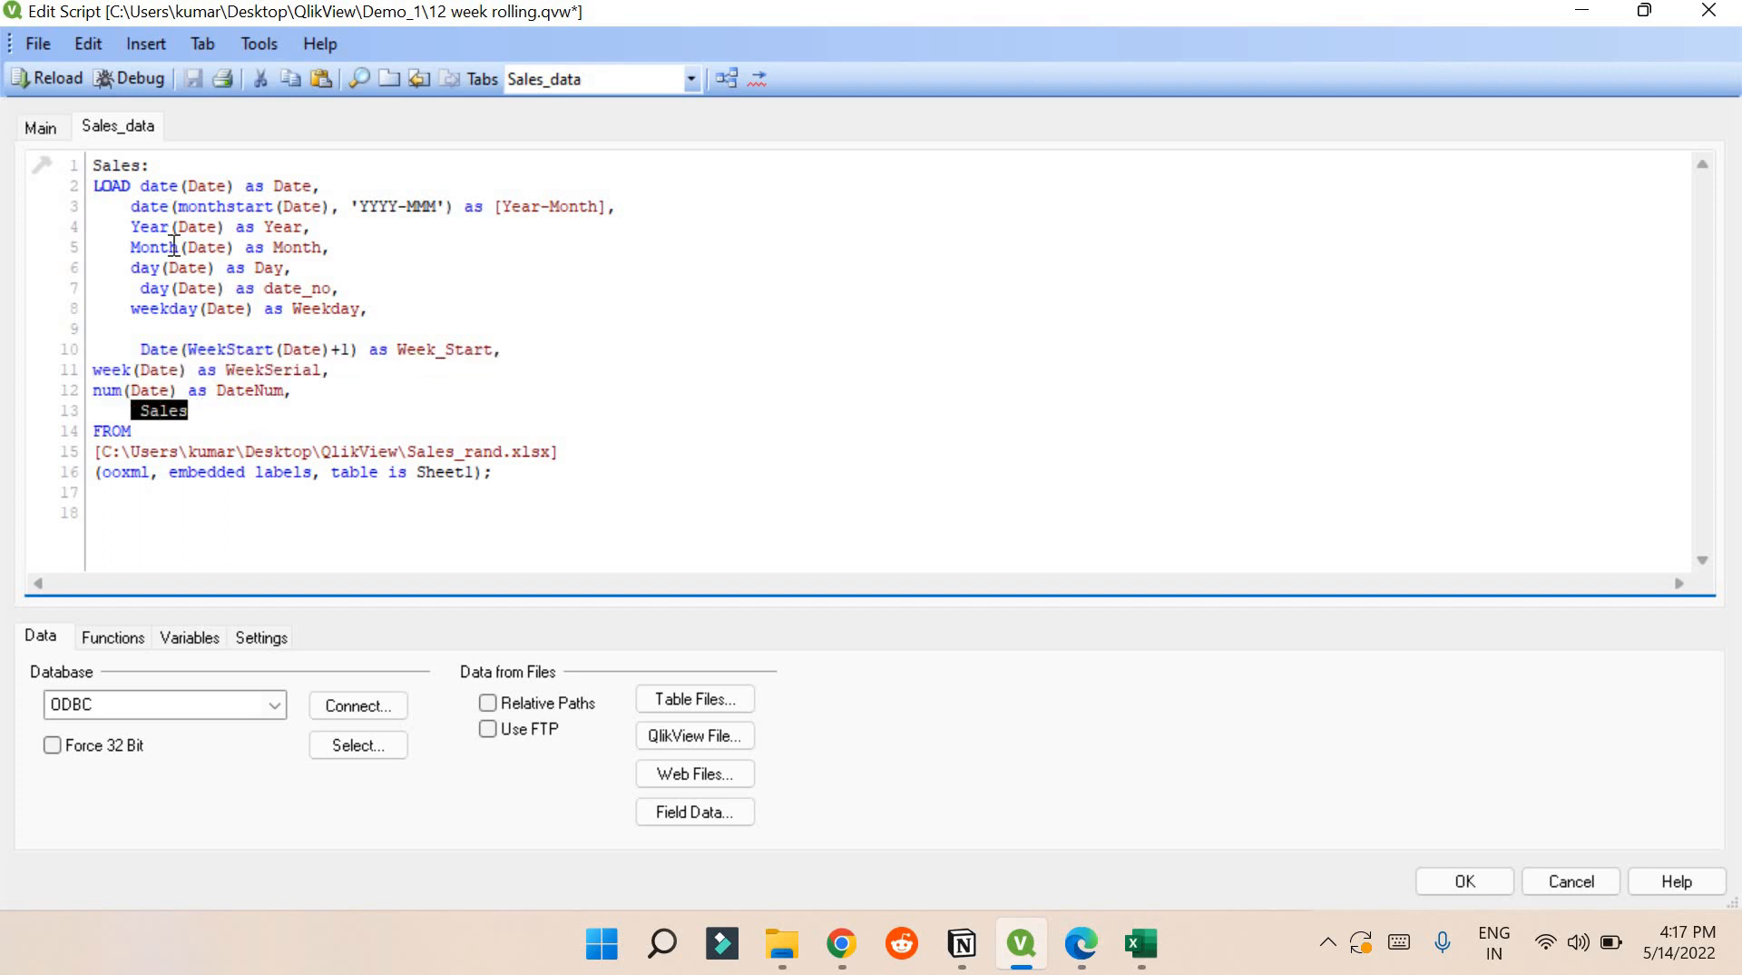
click(295, 182)
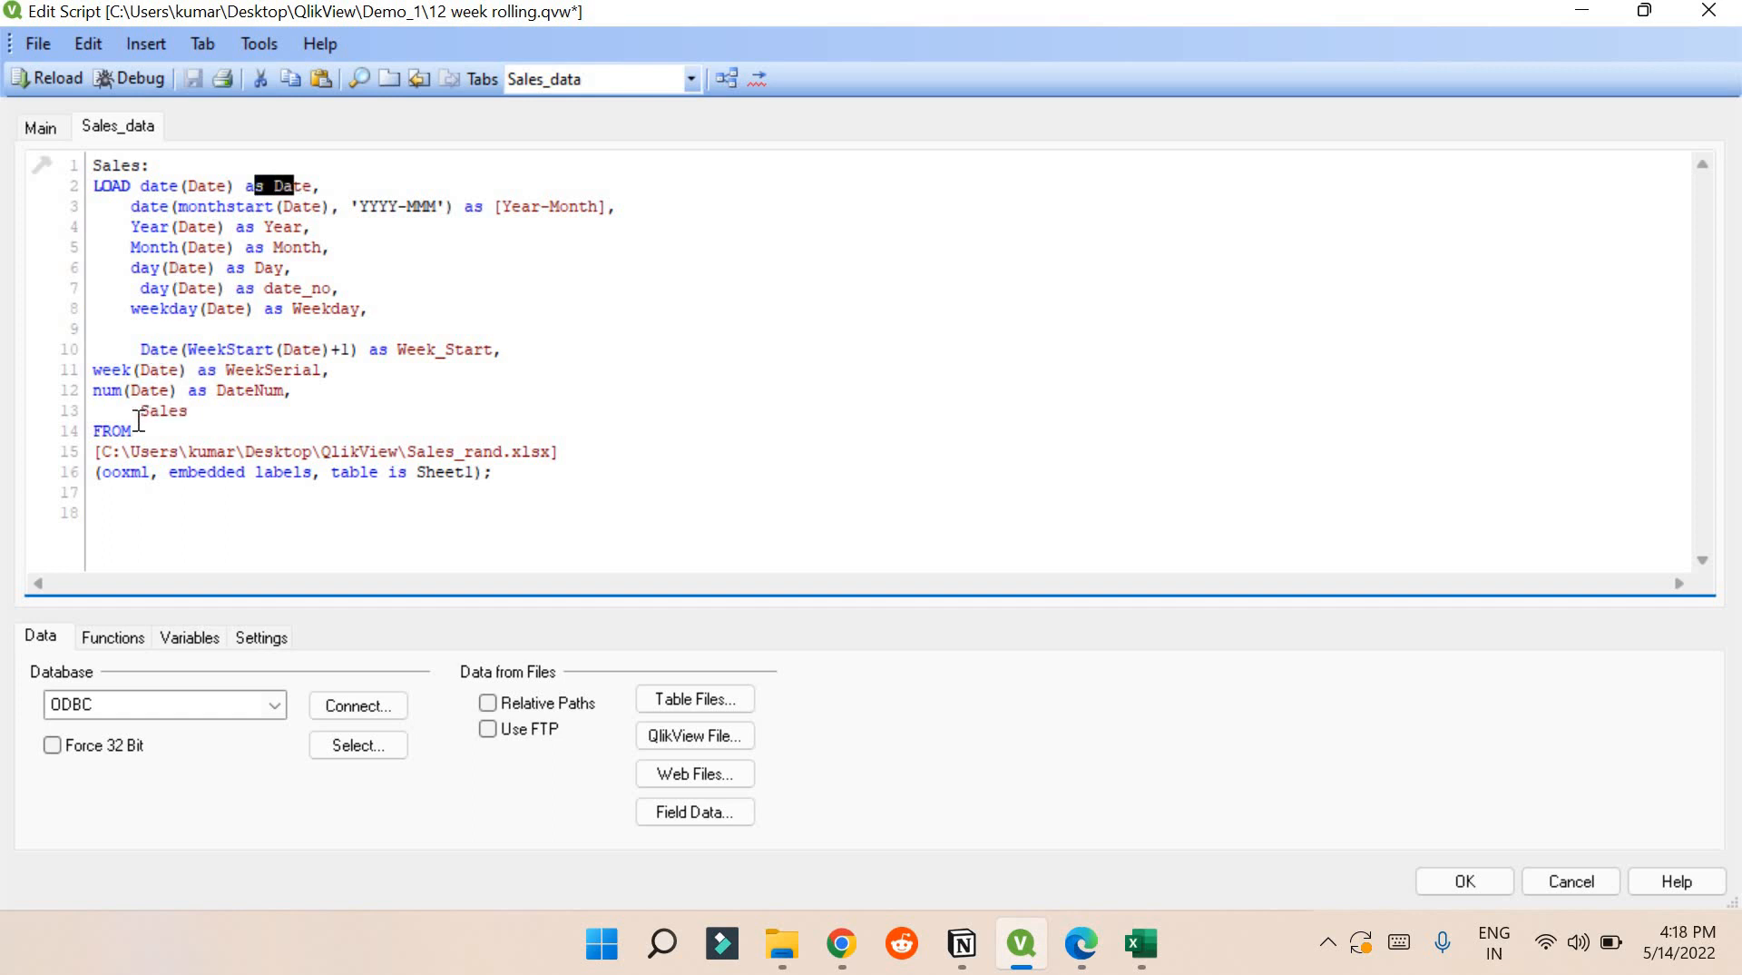
double_click(206, 410)
drag(354, 451, 490, 445)
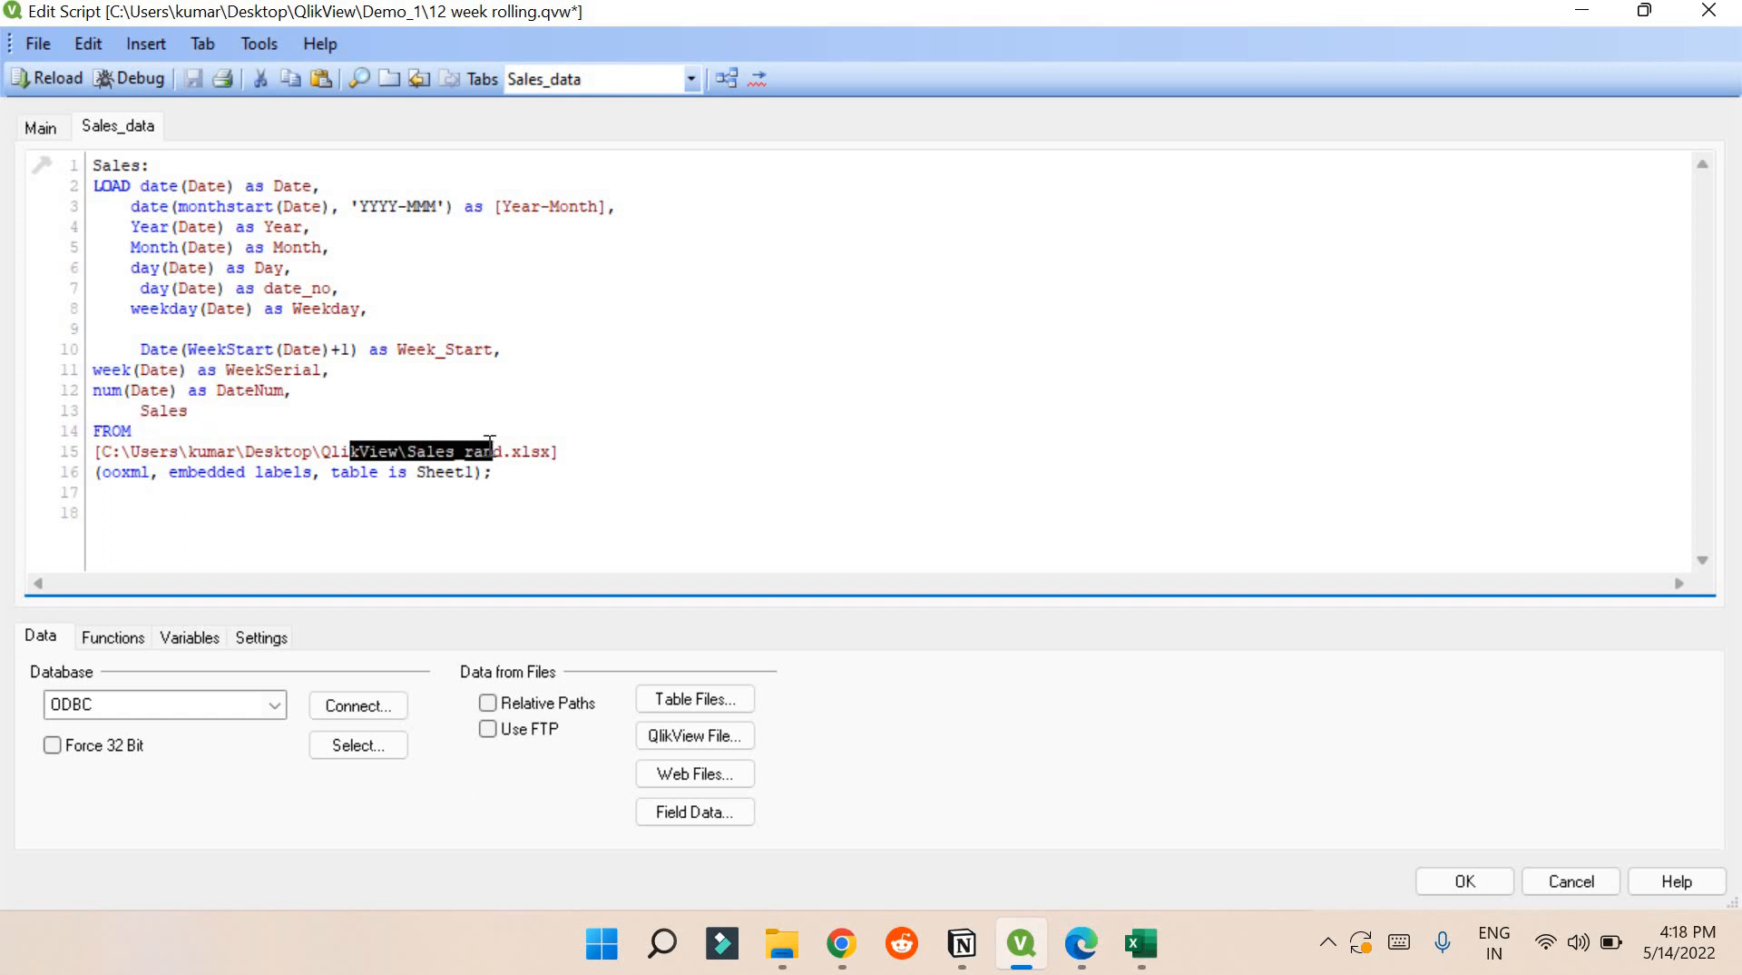
click(490, 446)
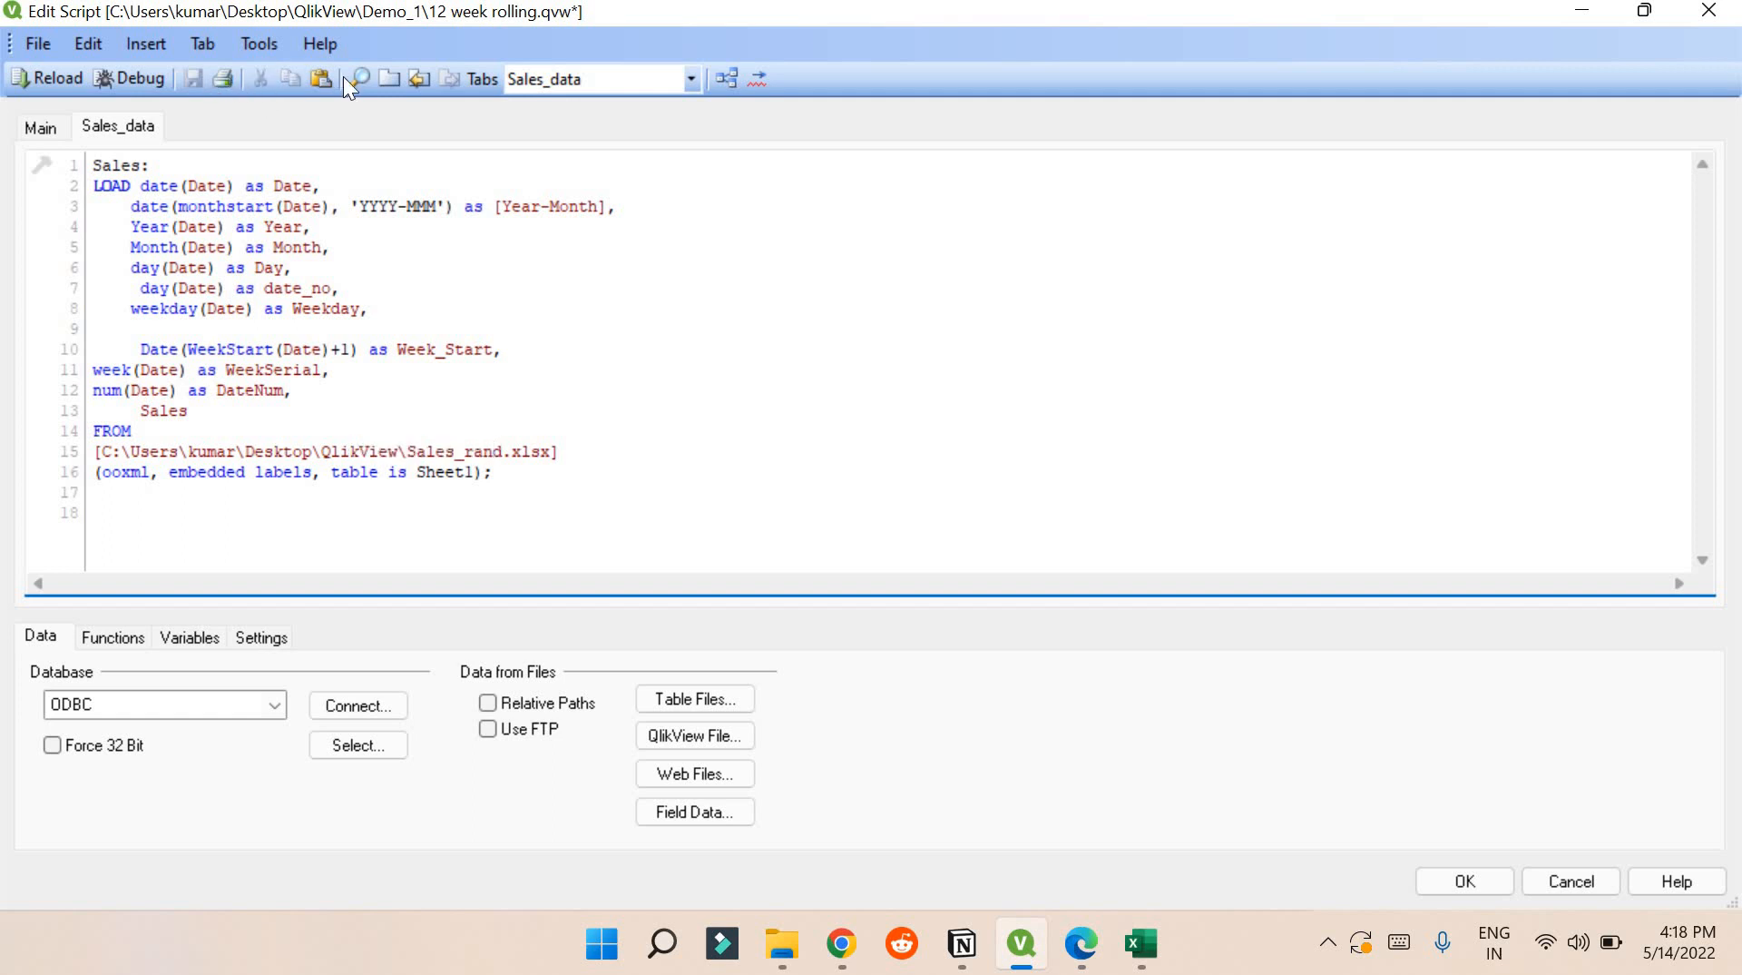
Preview the Sales table's loaded records in the Table Viewer across all fields, and return to the Main sheet.
click(726, 88)
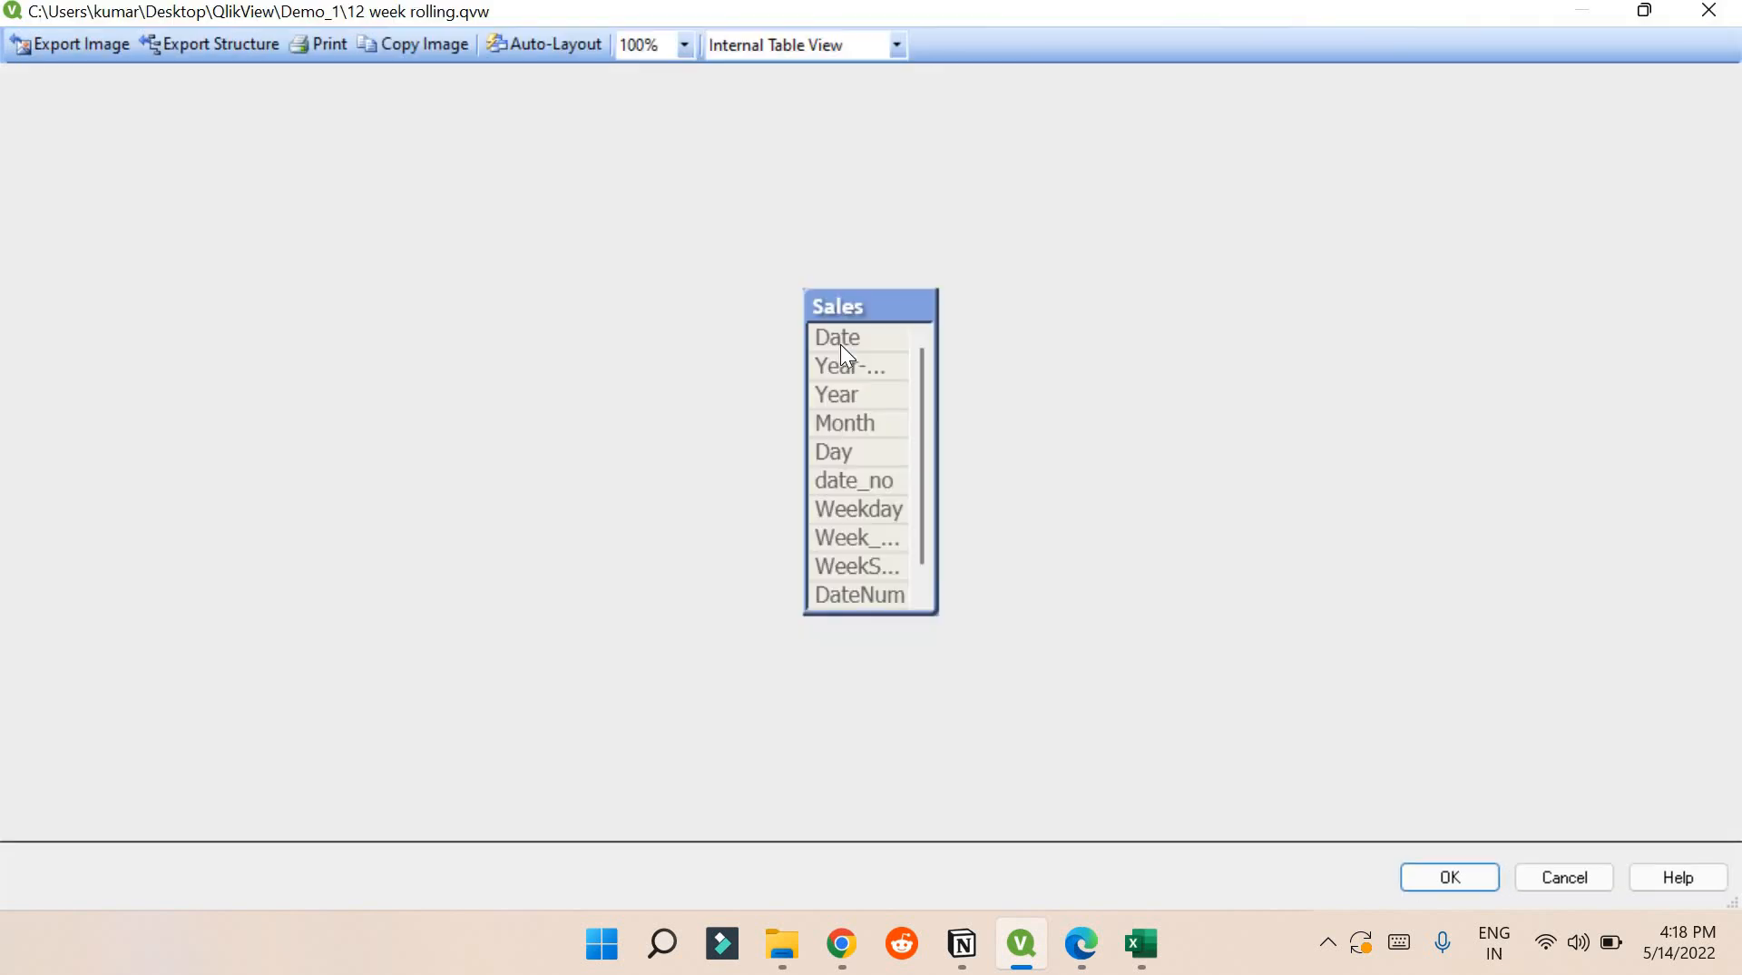
right_click(841, 346)
click(875, 369)
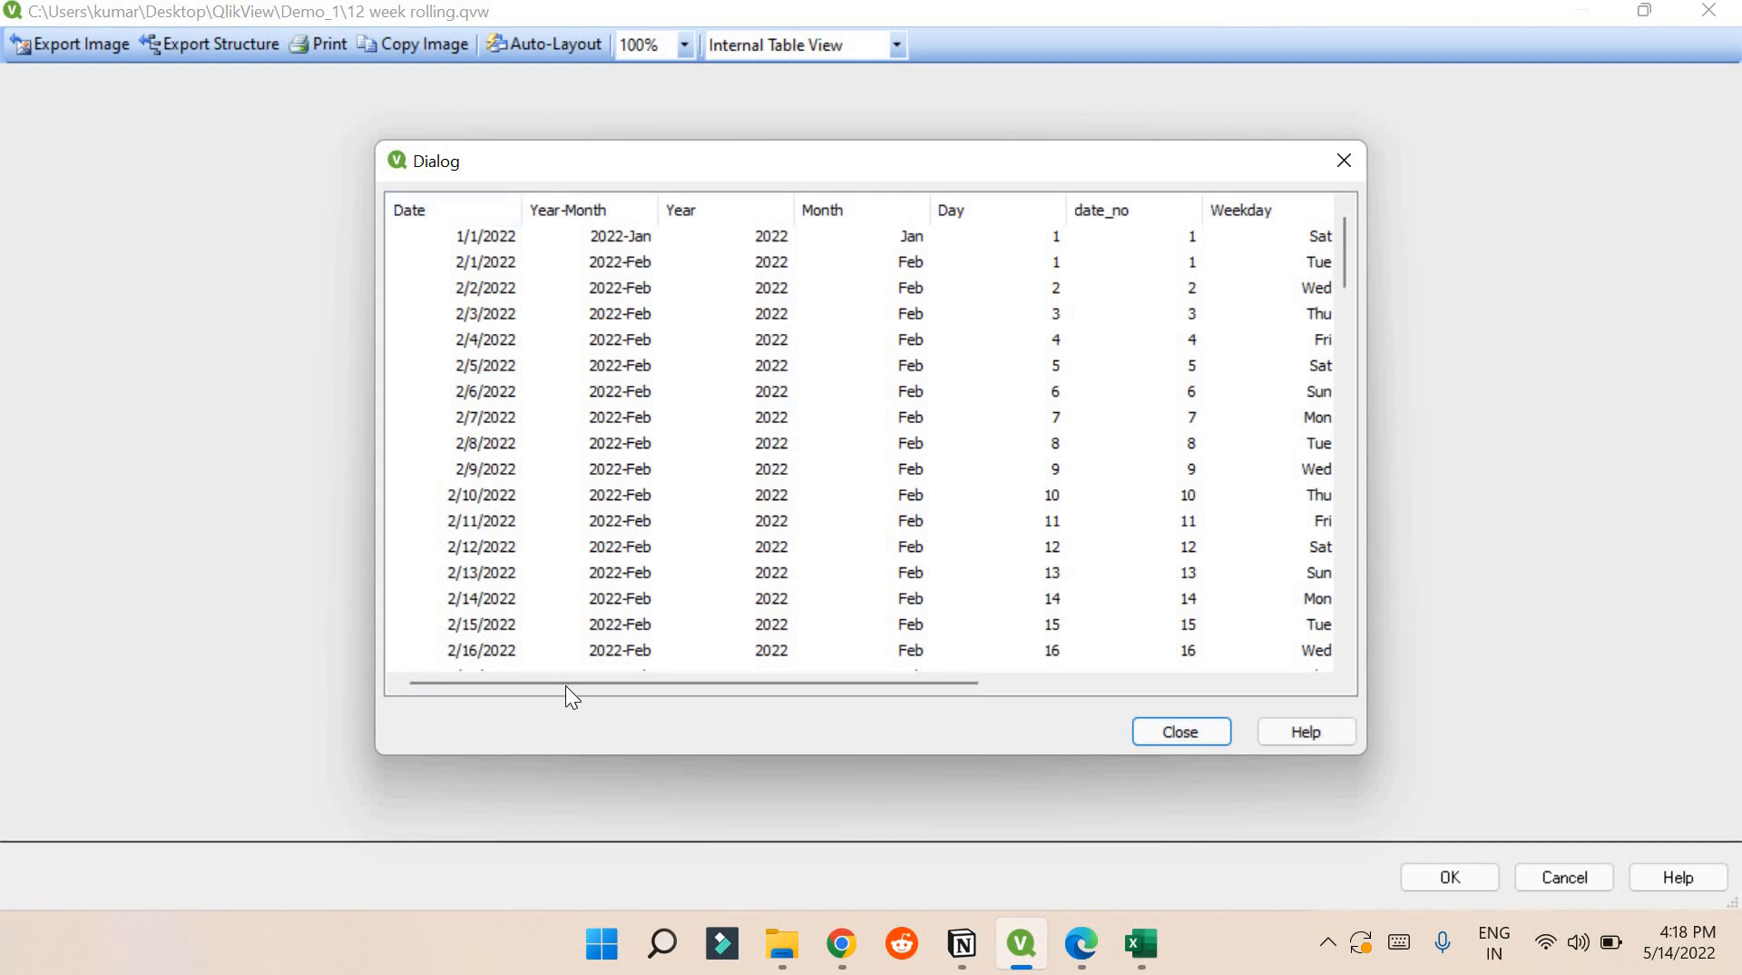
scroll(606, 681, right, 1)
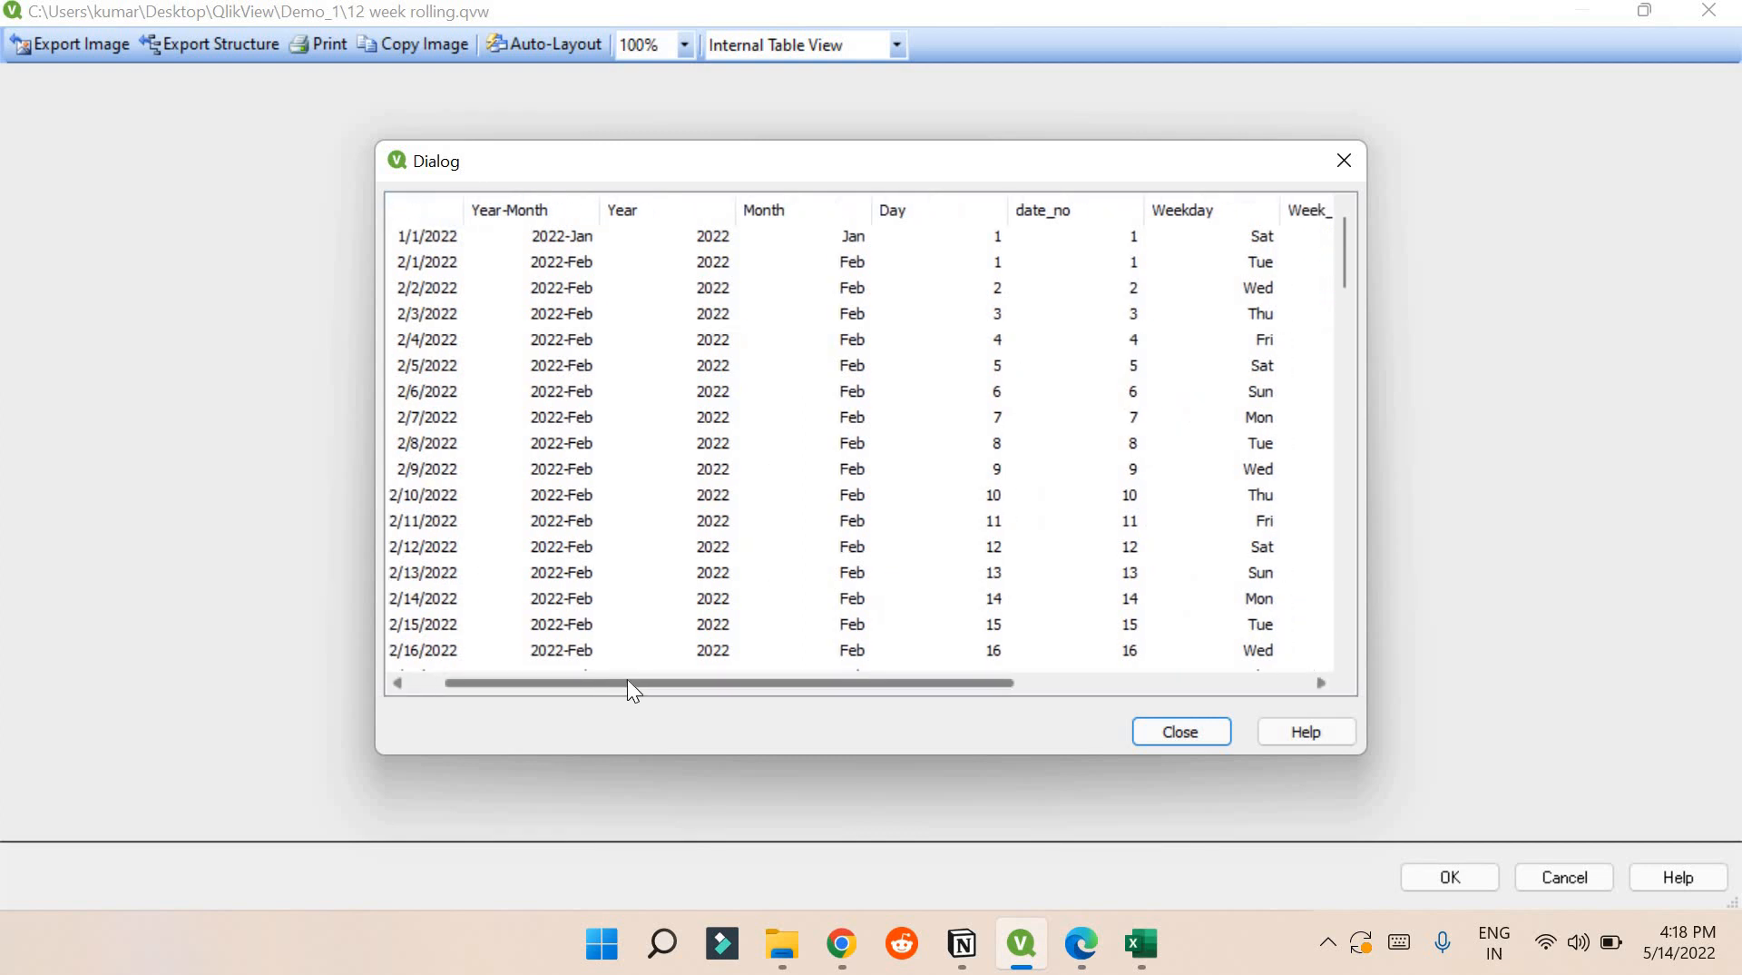
drag(628, 680, 829, 680)
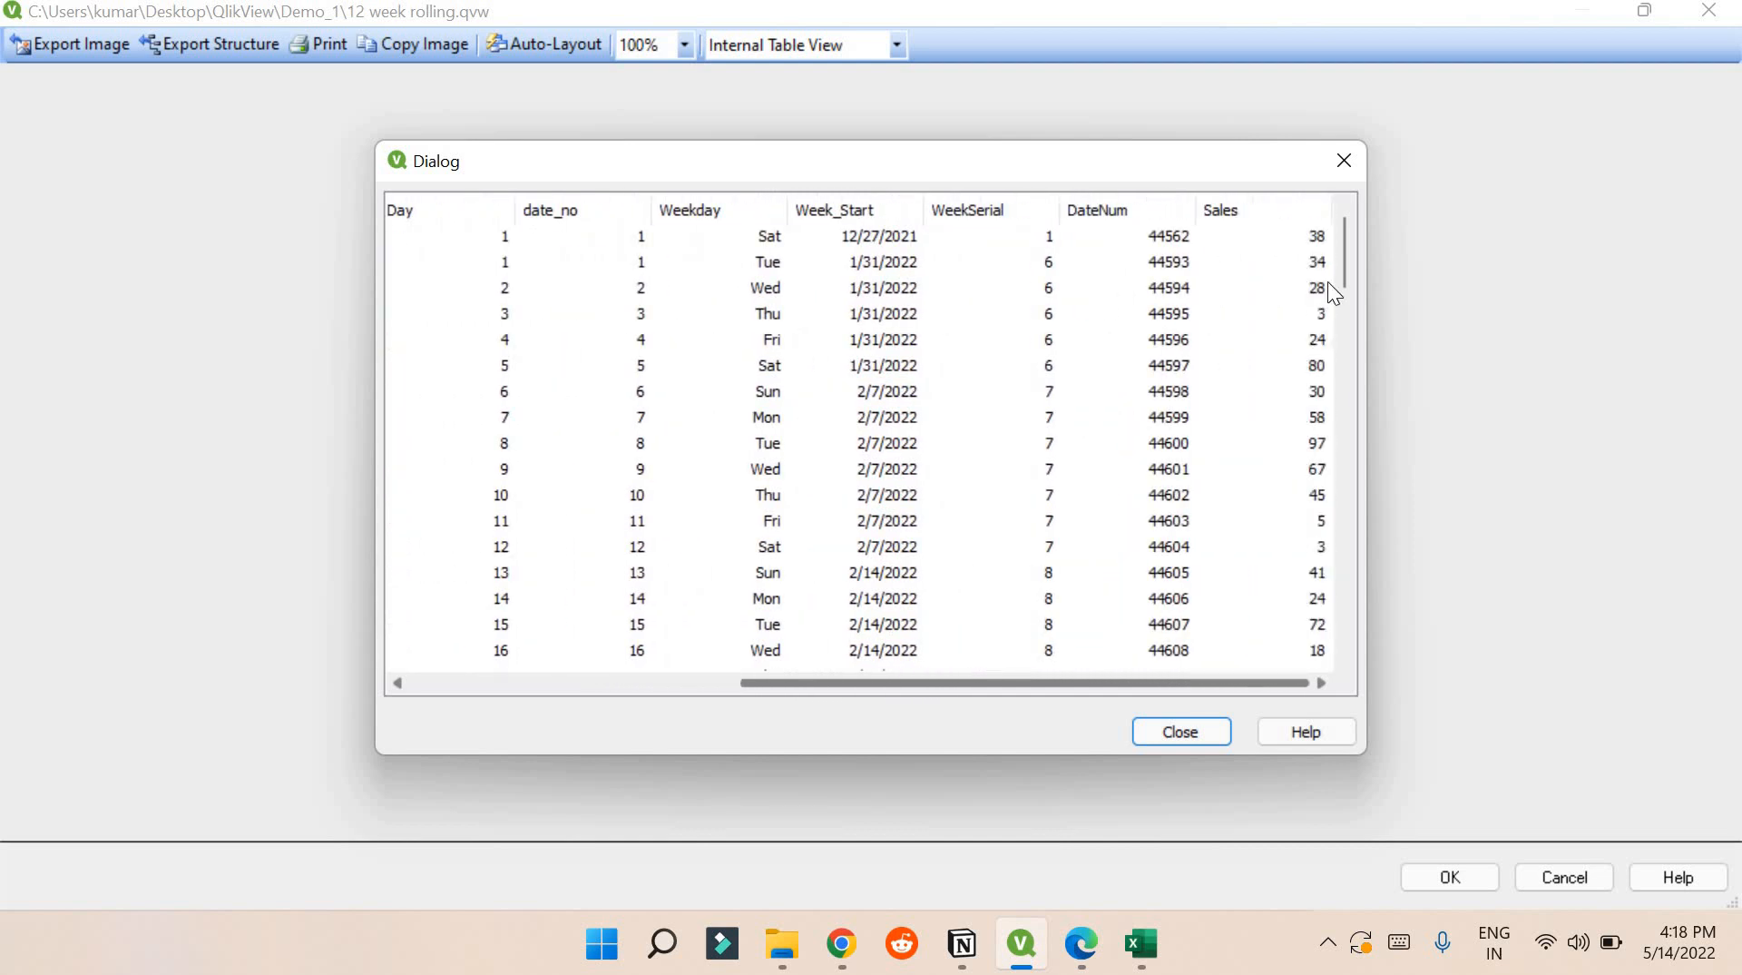
click(1215, 729)
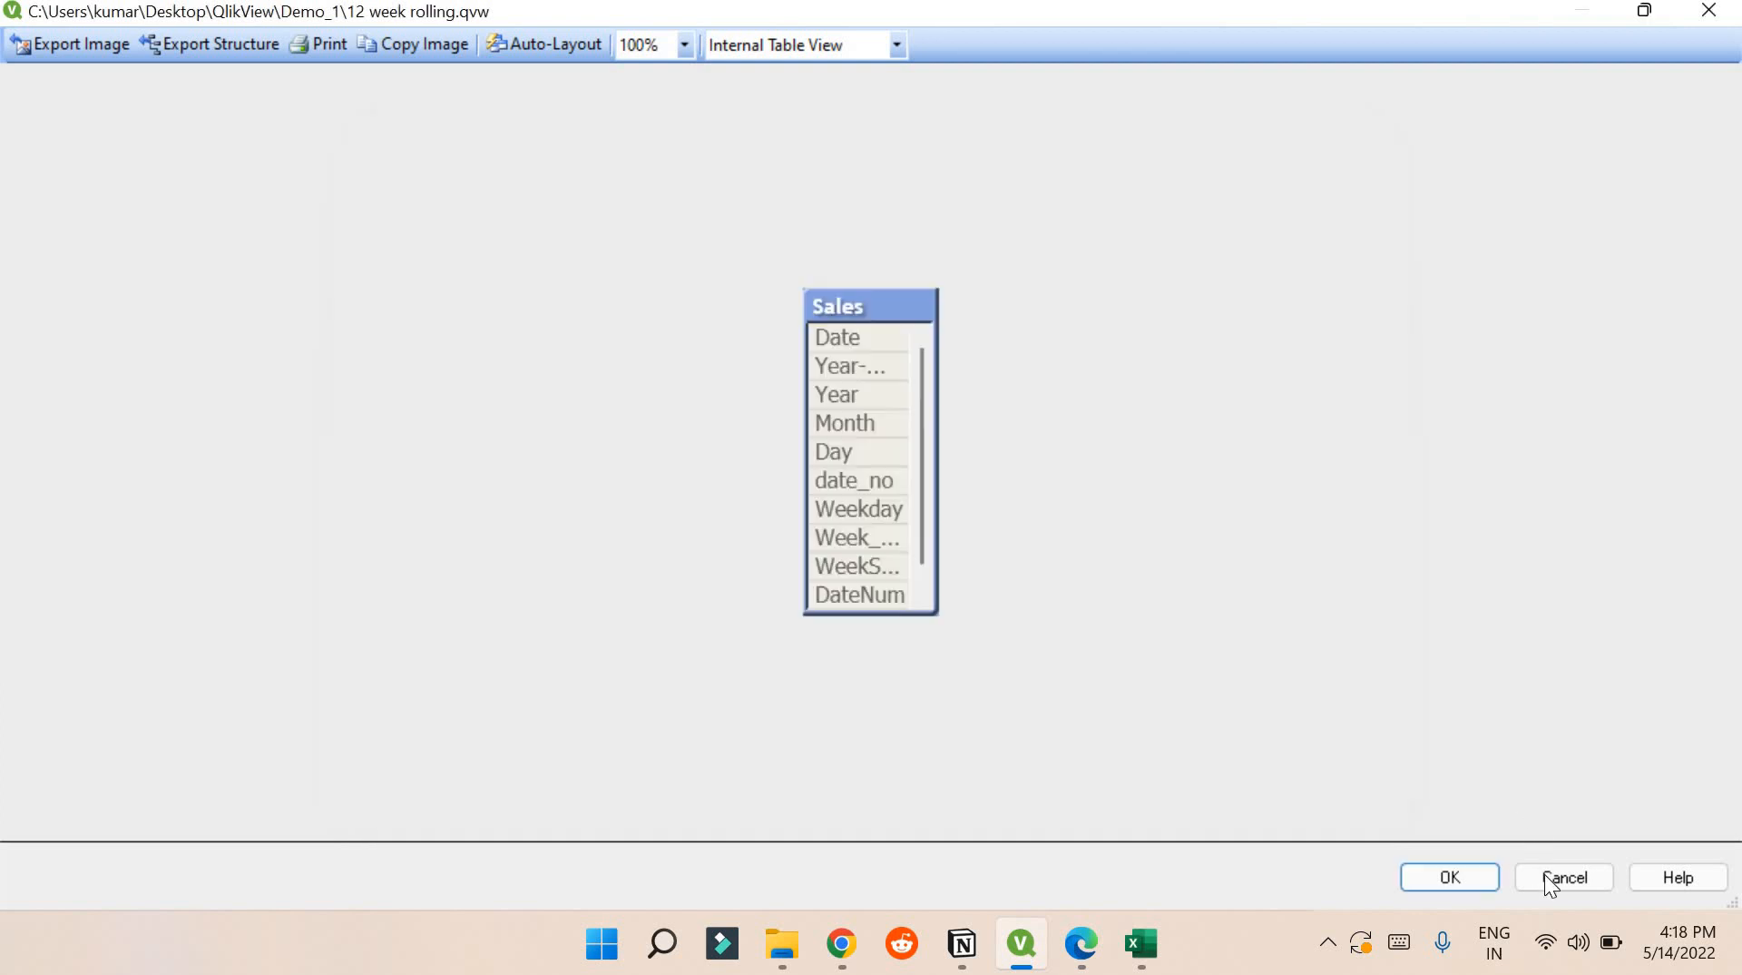
click(1544, 874)
click(1545, 874)
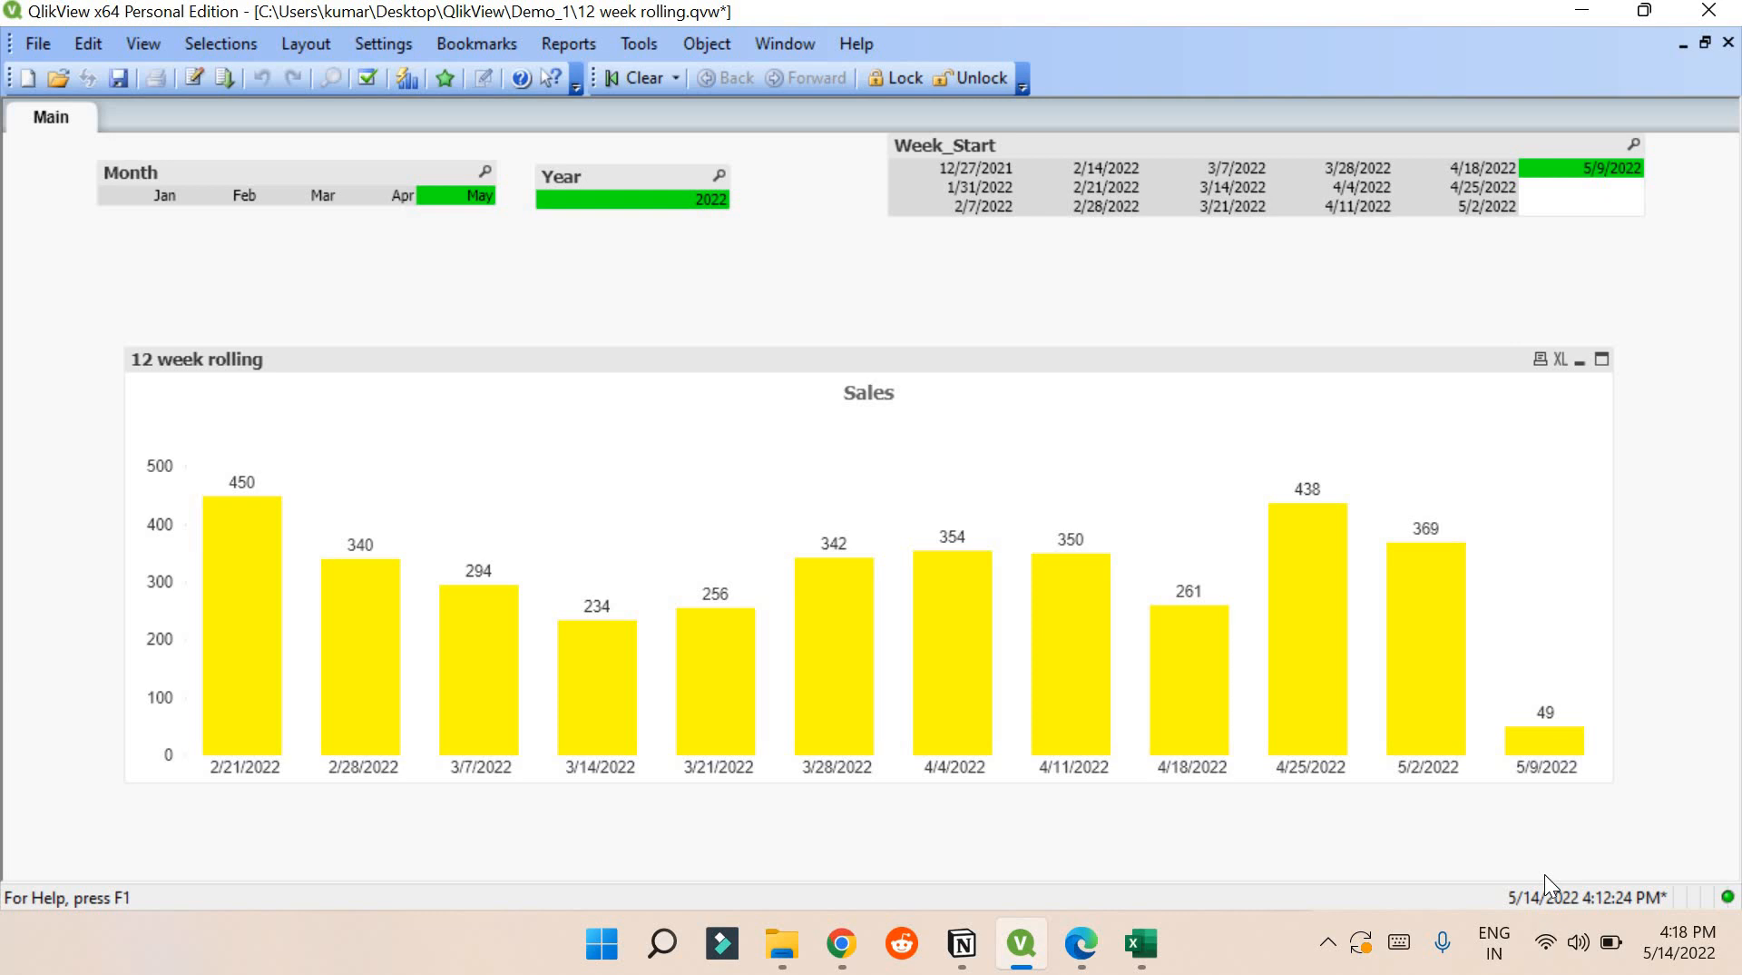
Add a new document variable named Vexample in the Variable Overview.
key(ctrl+alt+v)
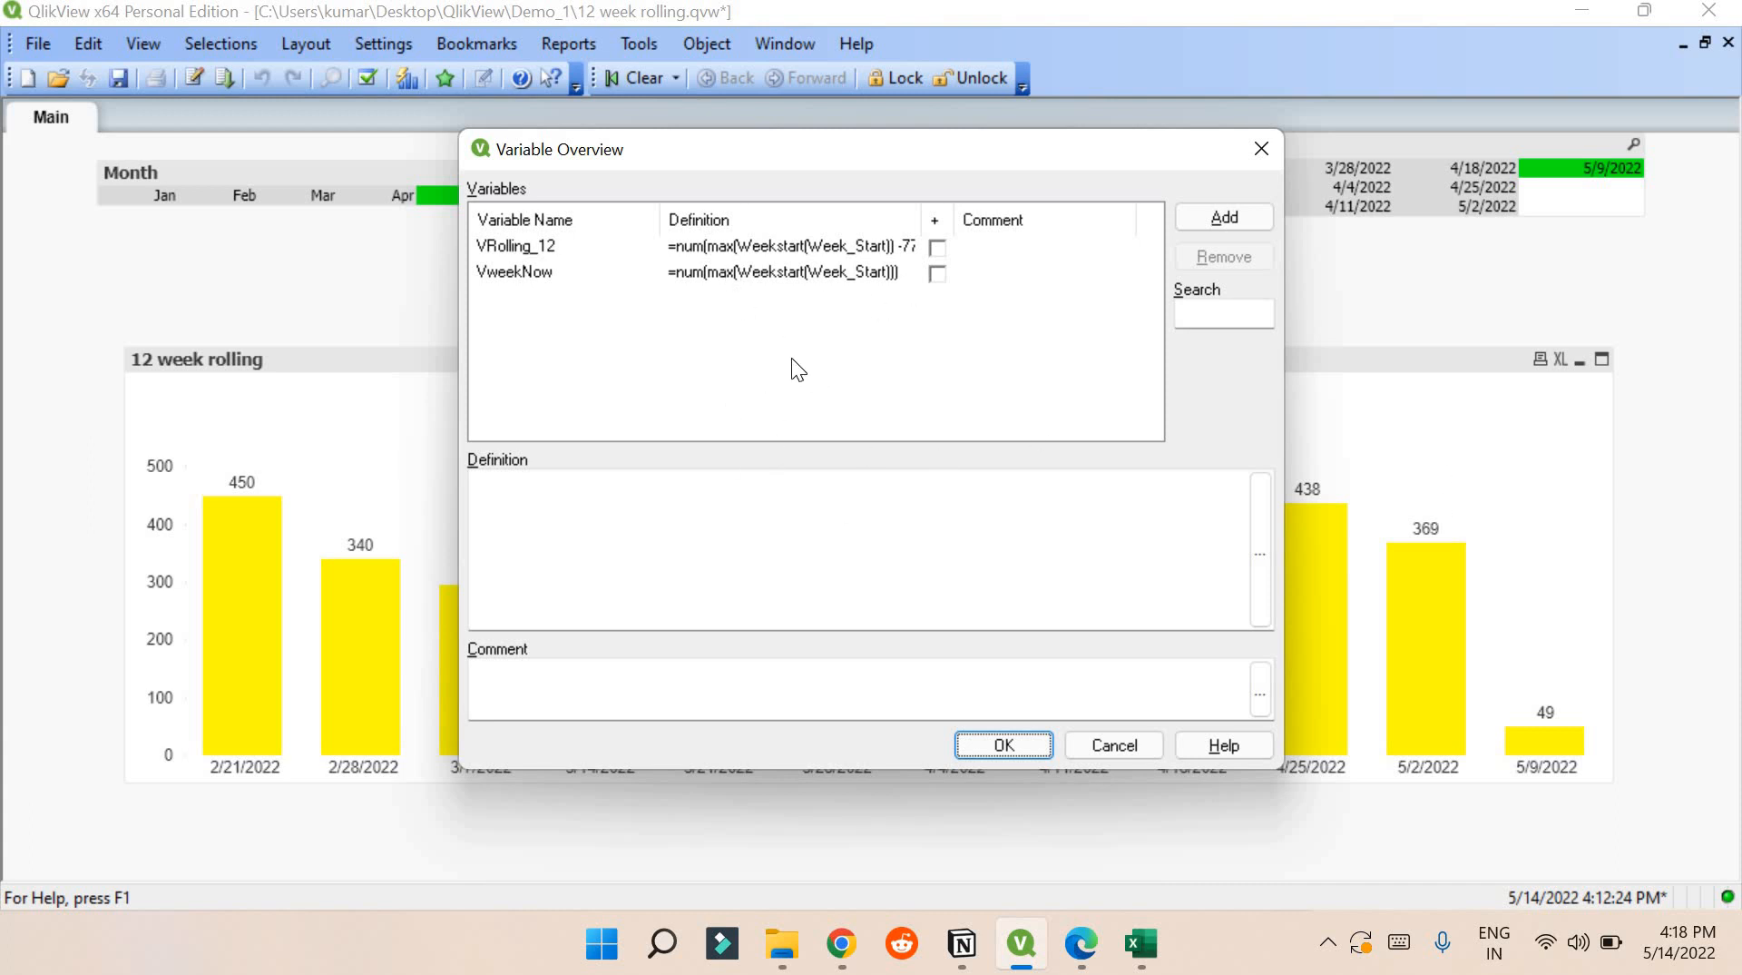
click(1196, 216)
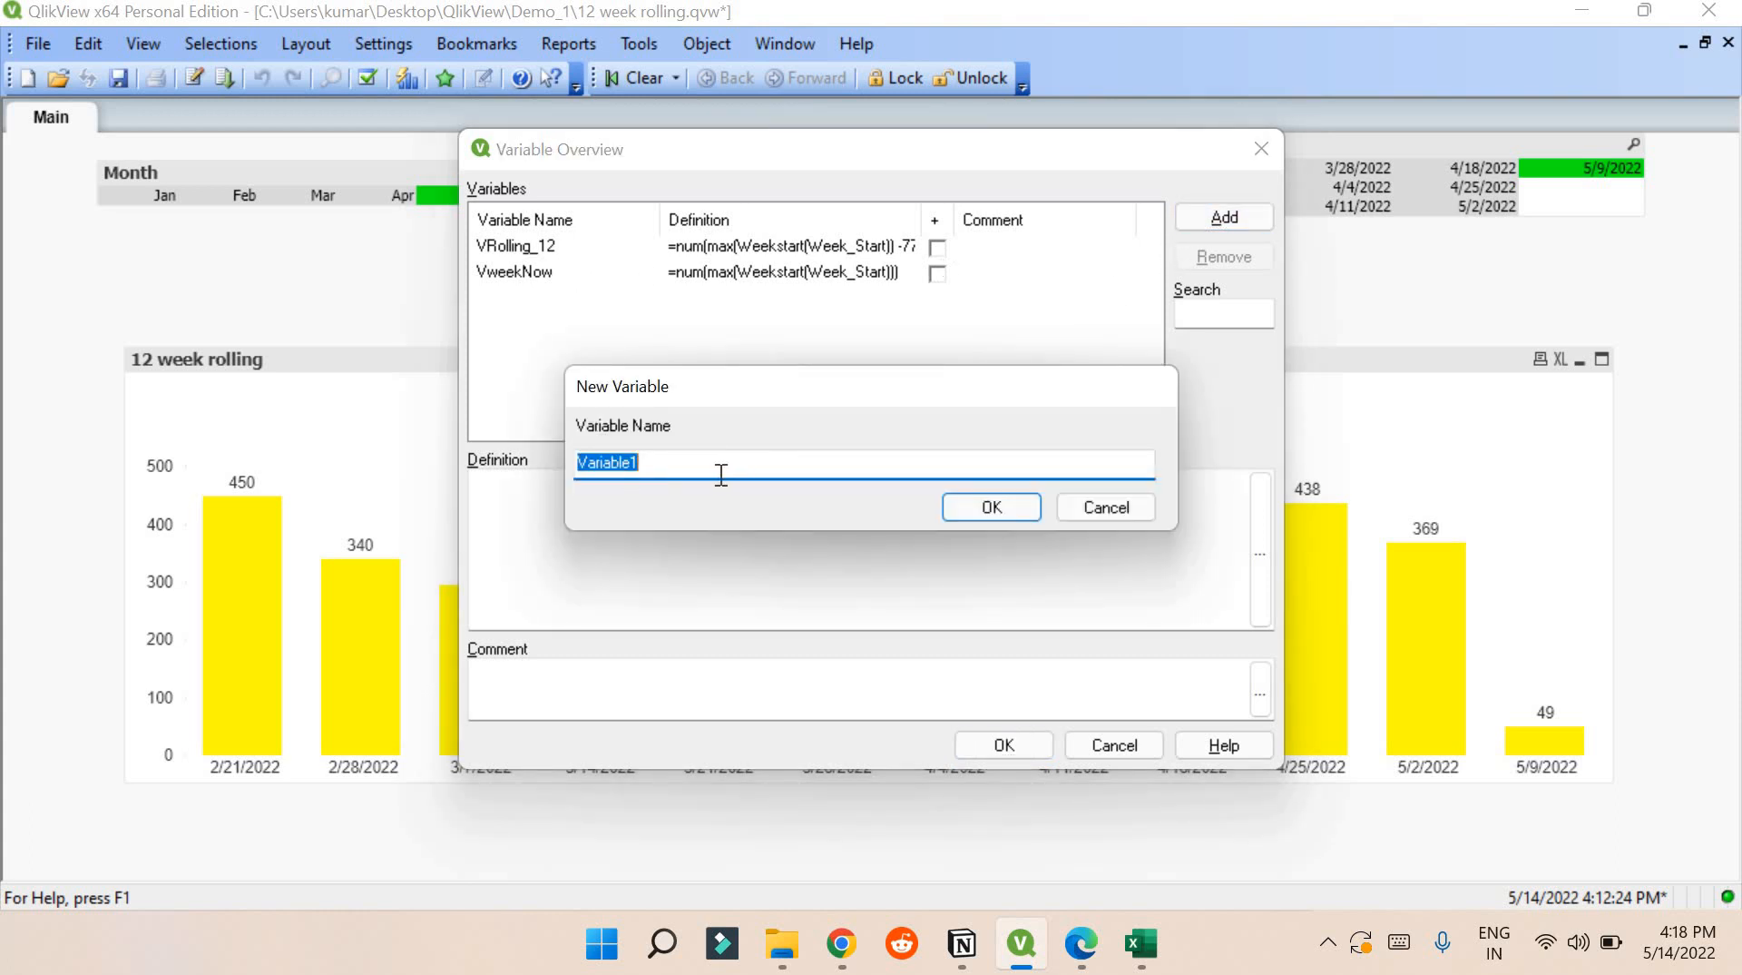
key(BackSpace)
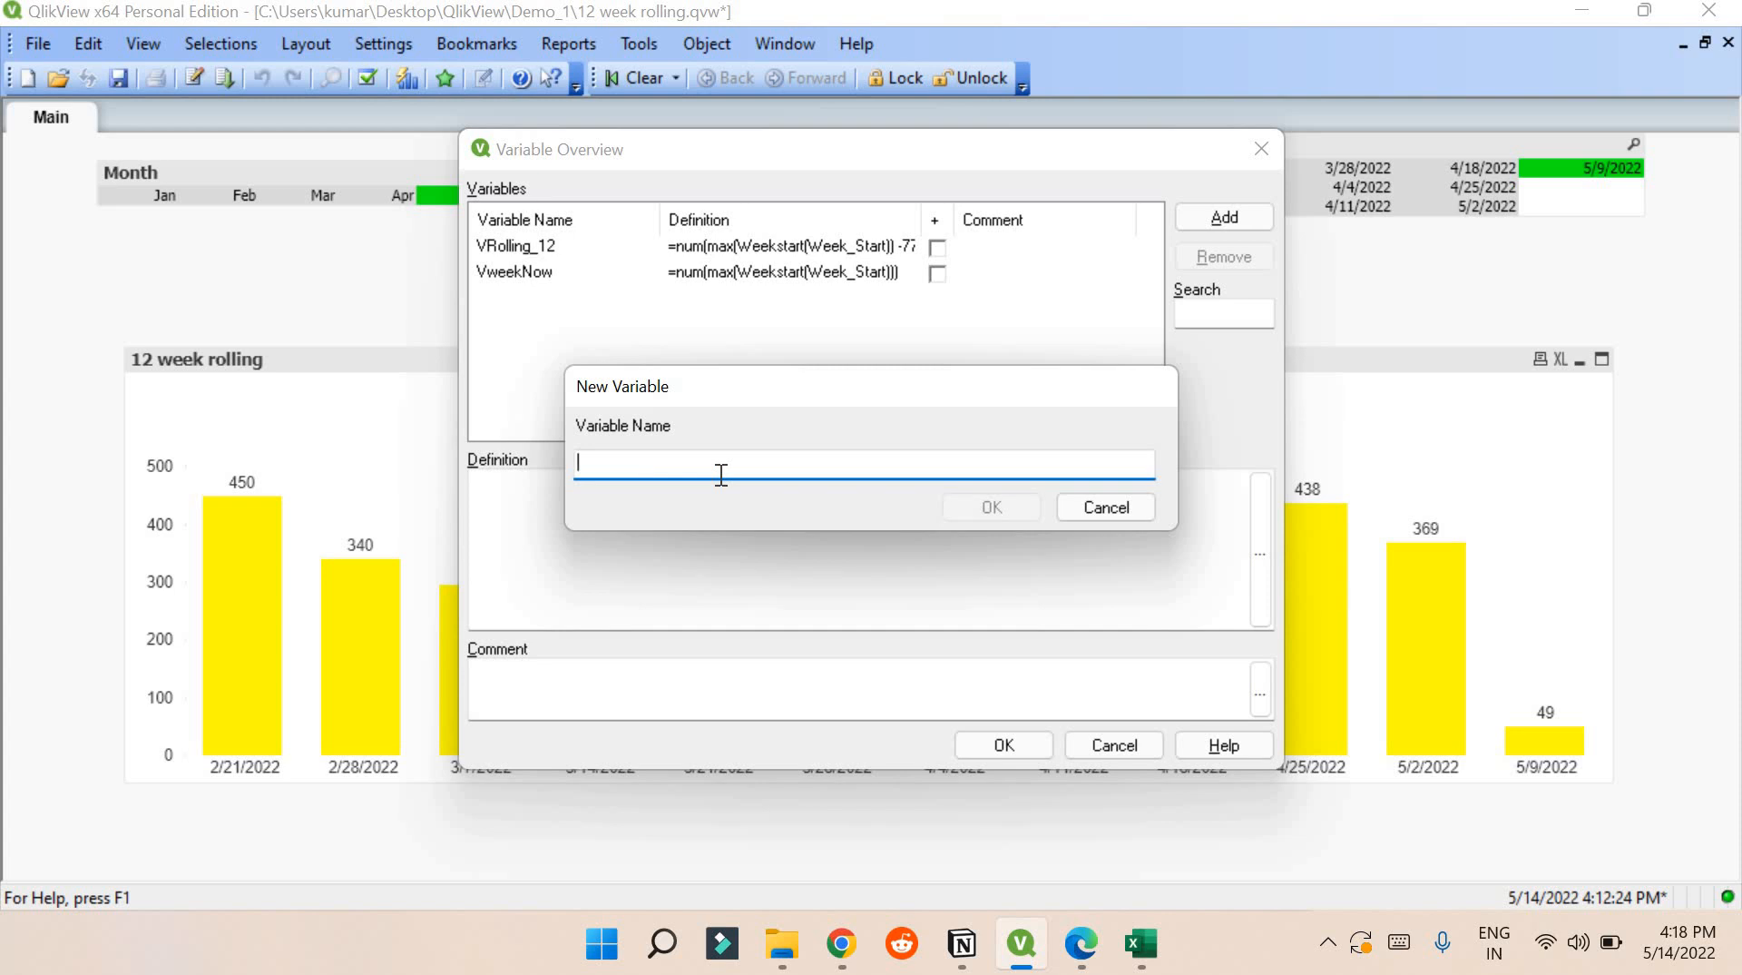
text(Vexamo)
text(le)
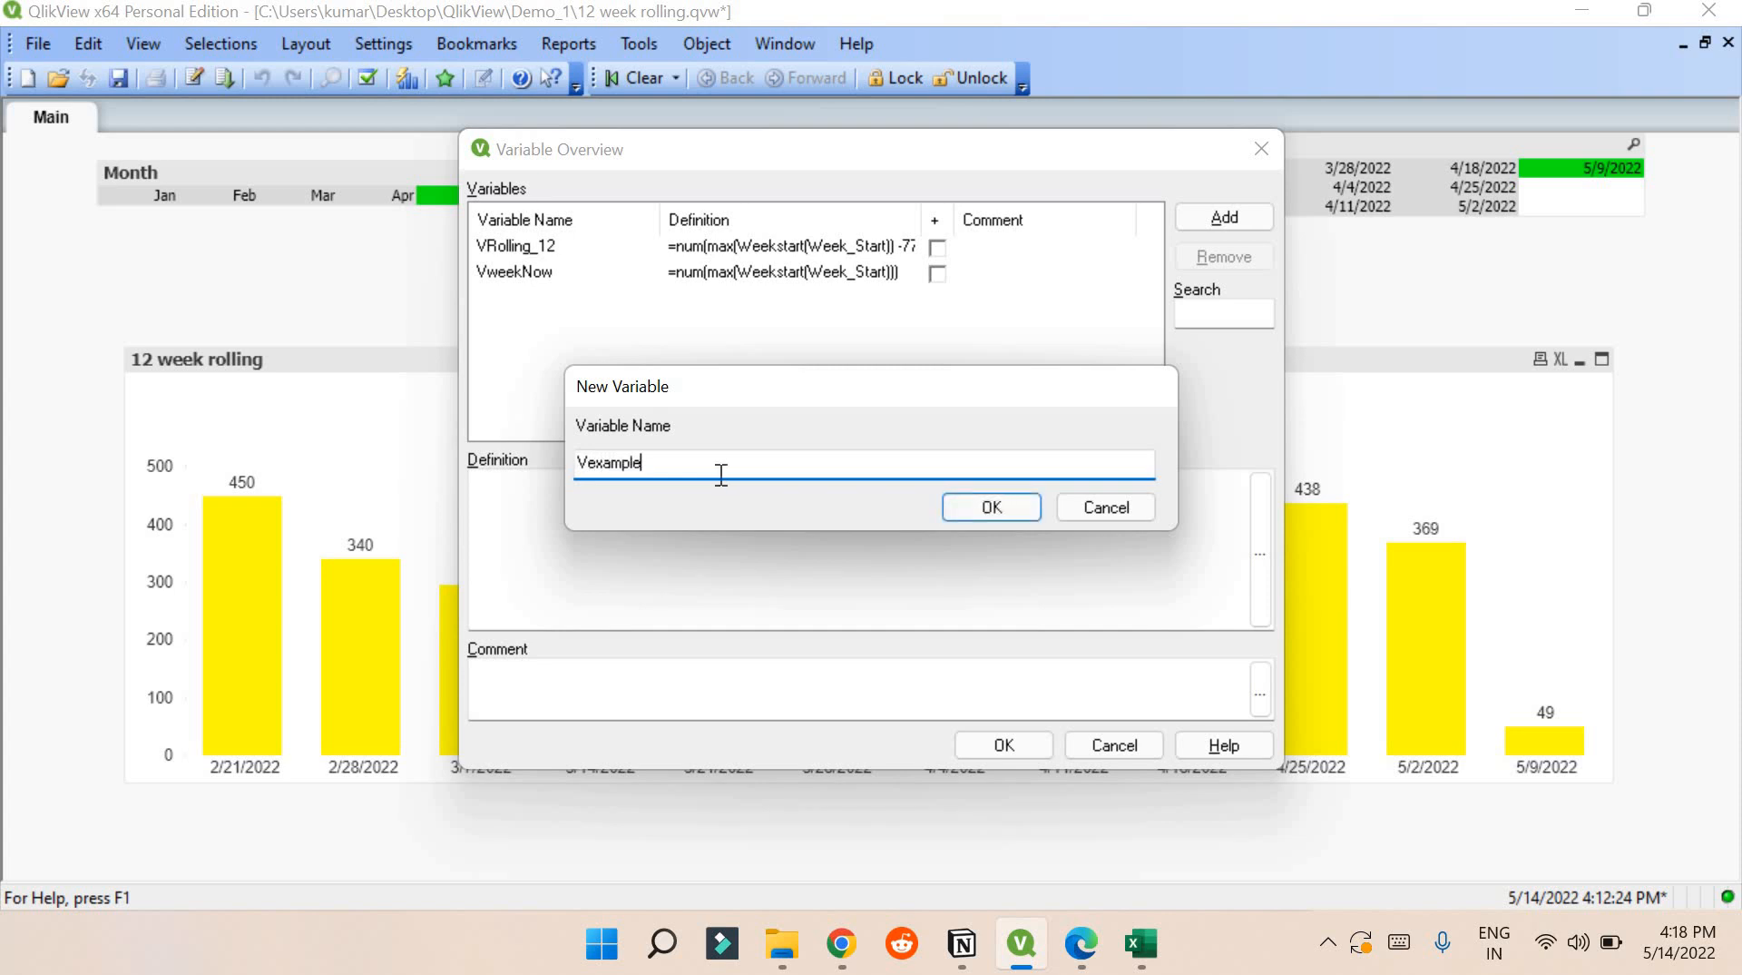
key(Return)
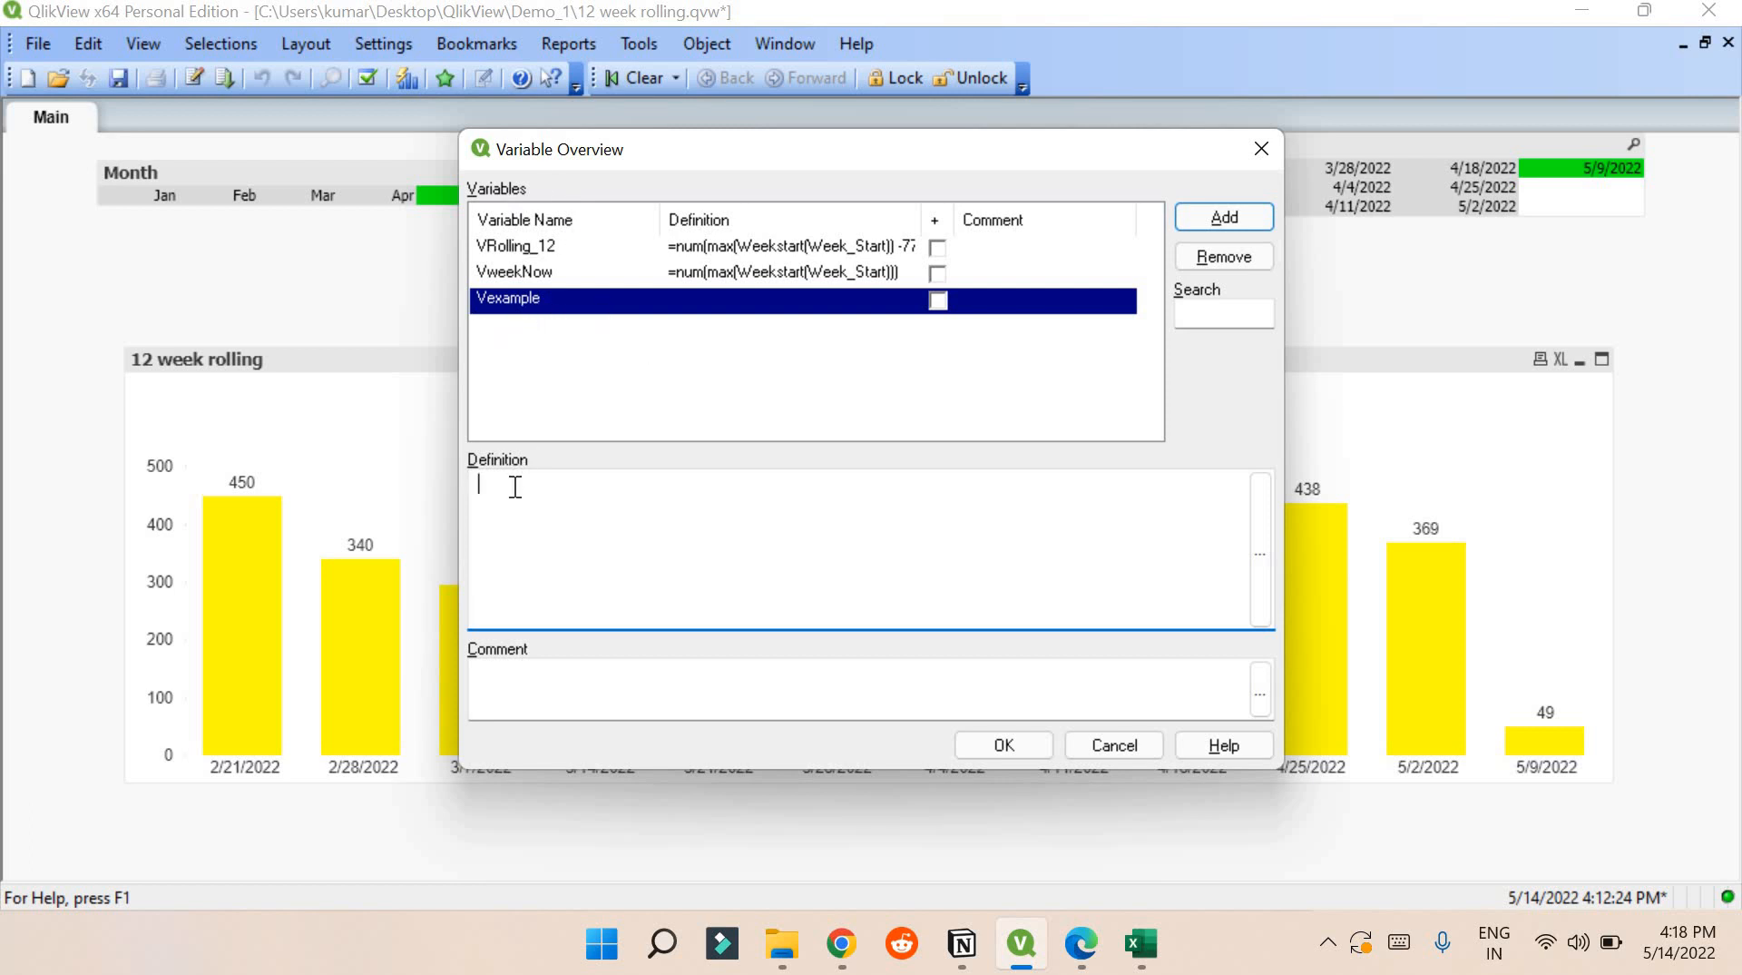
Define the Vexample variable as =num(today()) and save the variable changes.
text(num(today()))
click(564, 508)
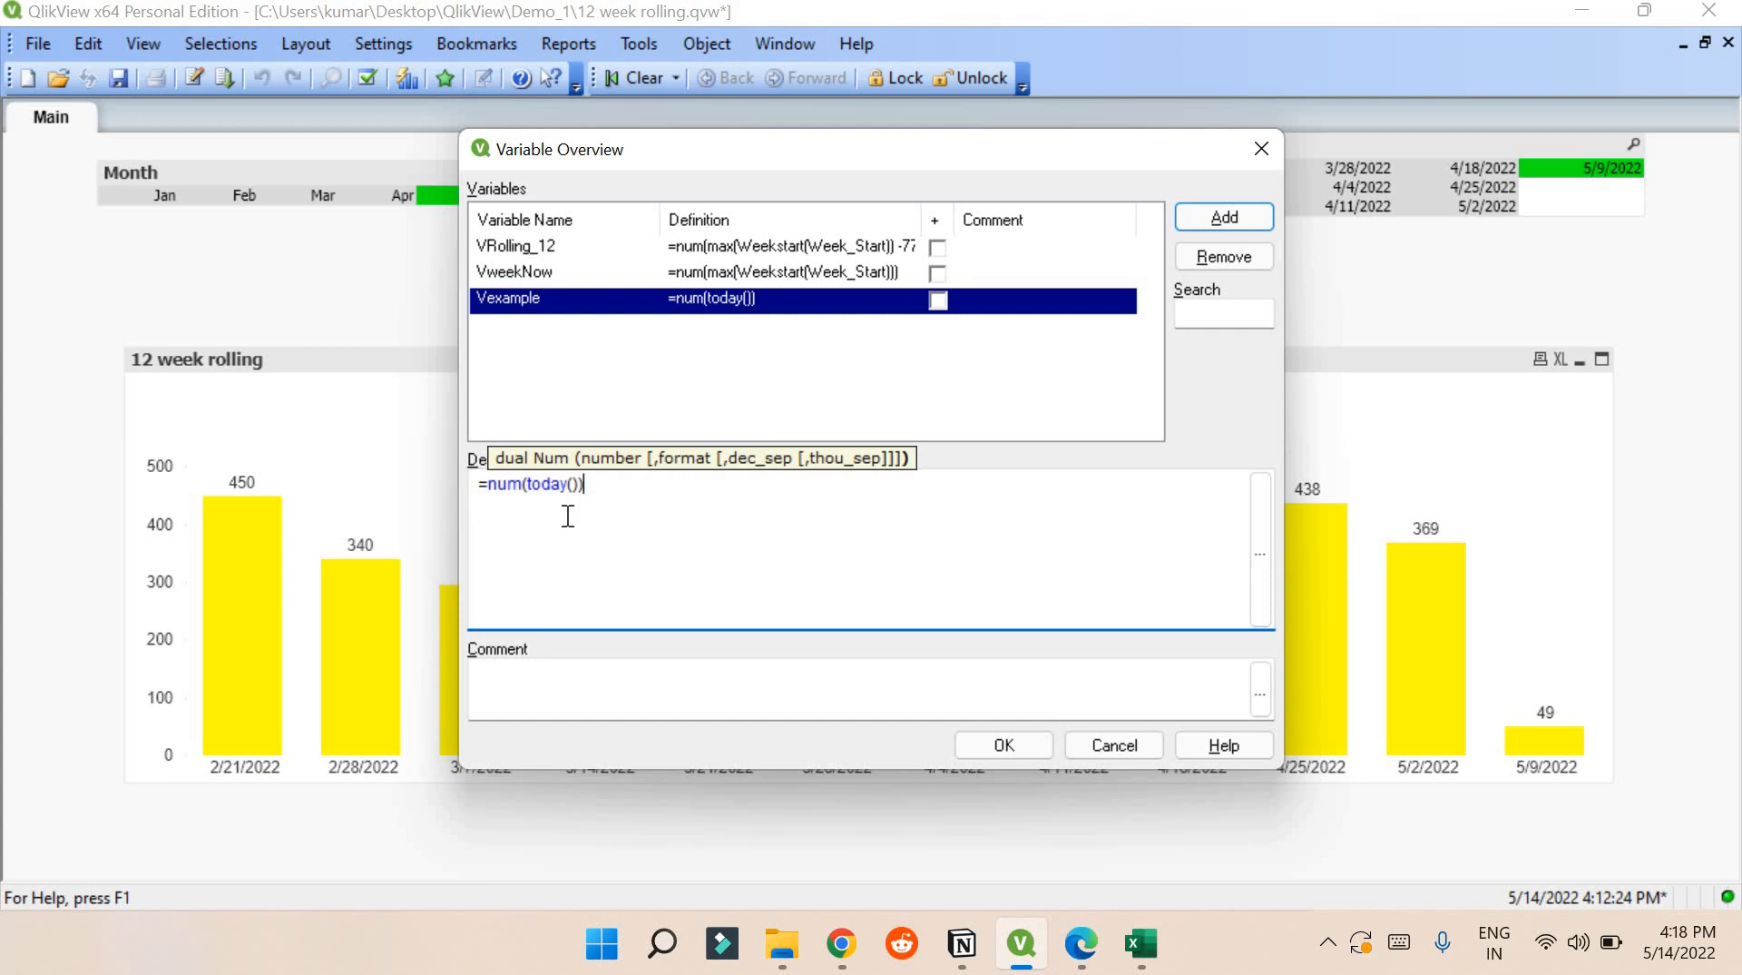
click(1004, 745)
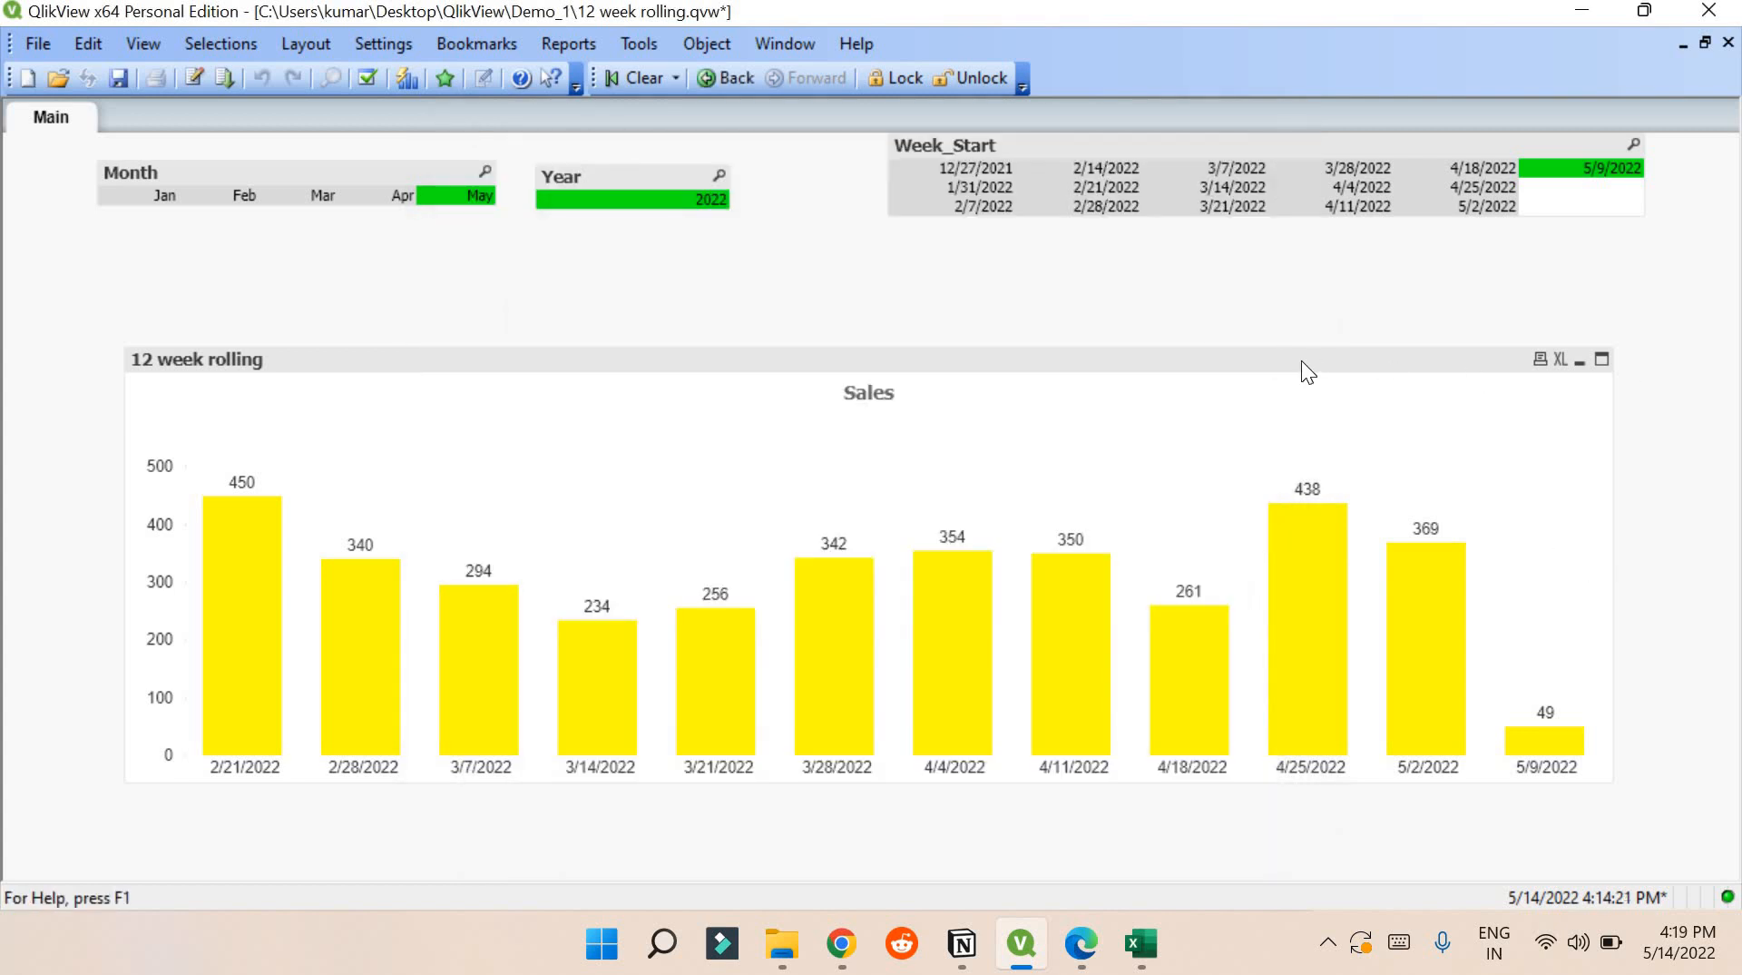
Move the 12 week rolling chart lower and add a text object above it with the expression =Vexample.
drag(1295, 359, 1302, 487)
right_click(950, 265)
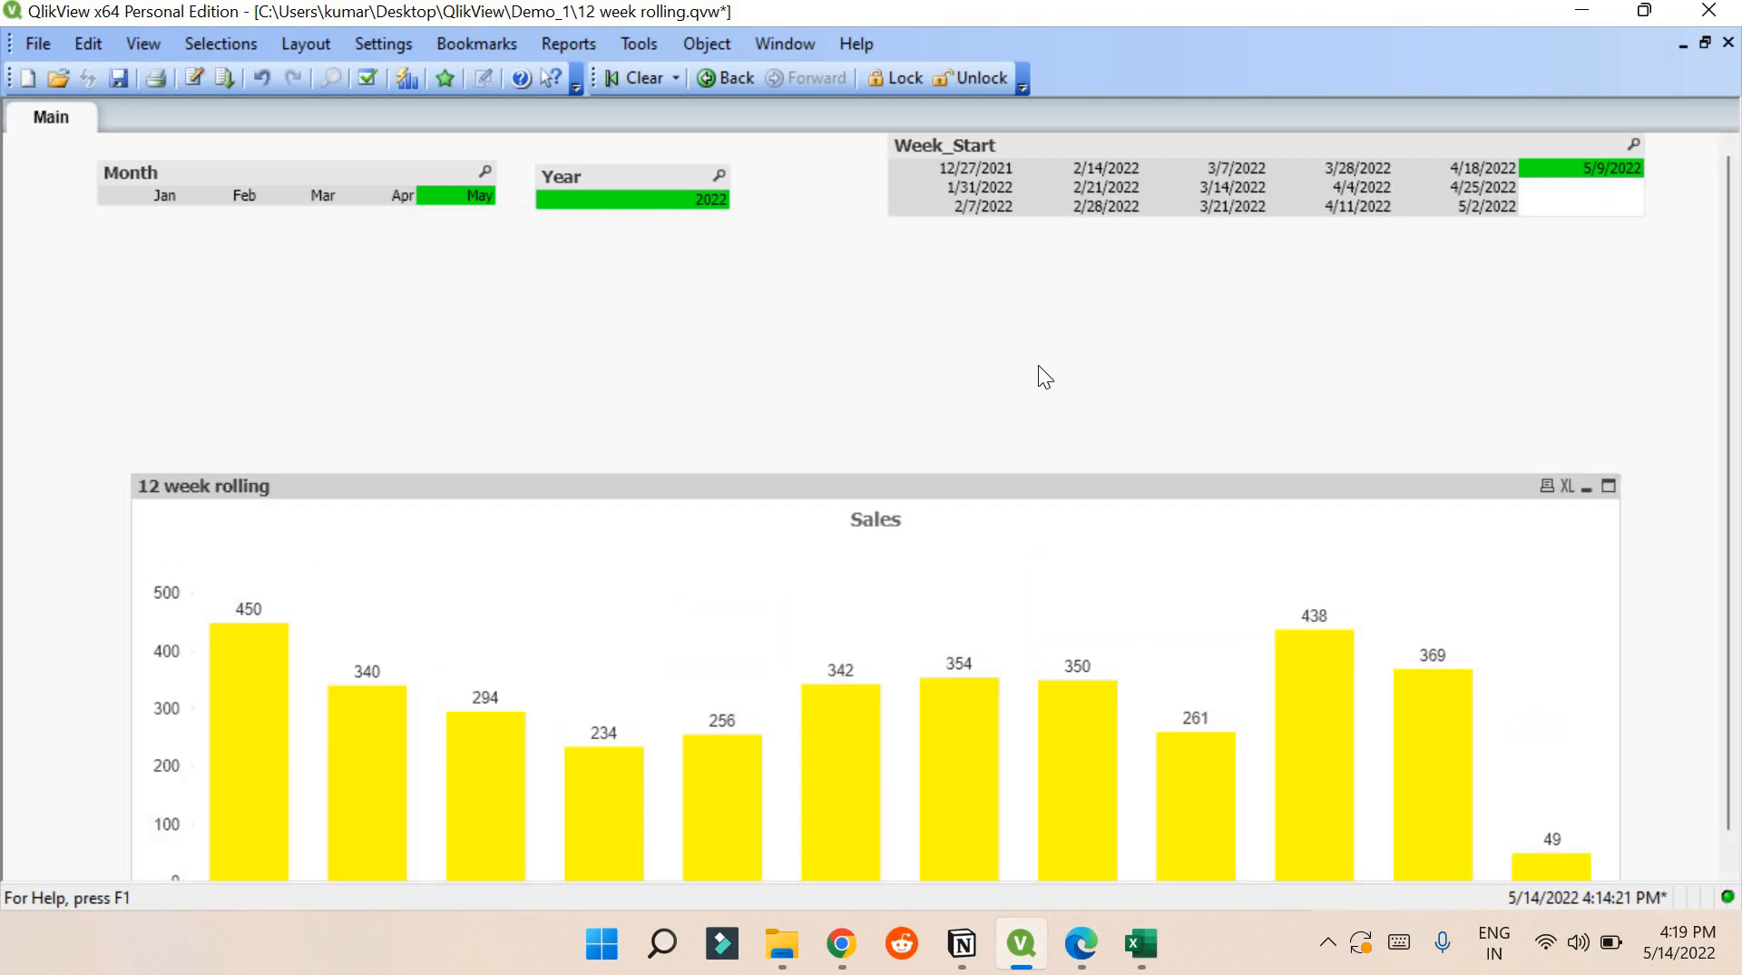
mouse_move(1180, 343)
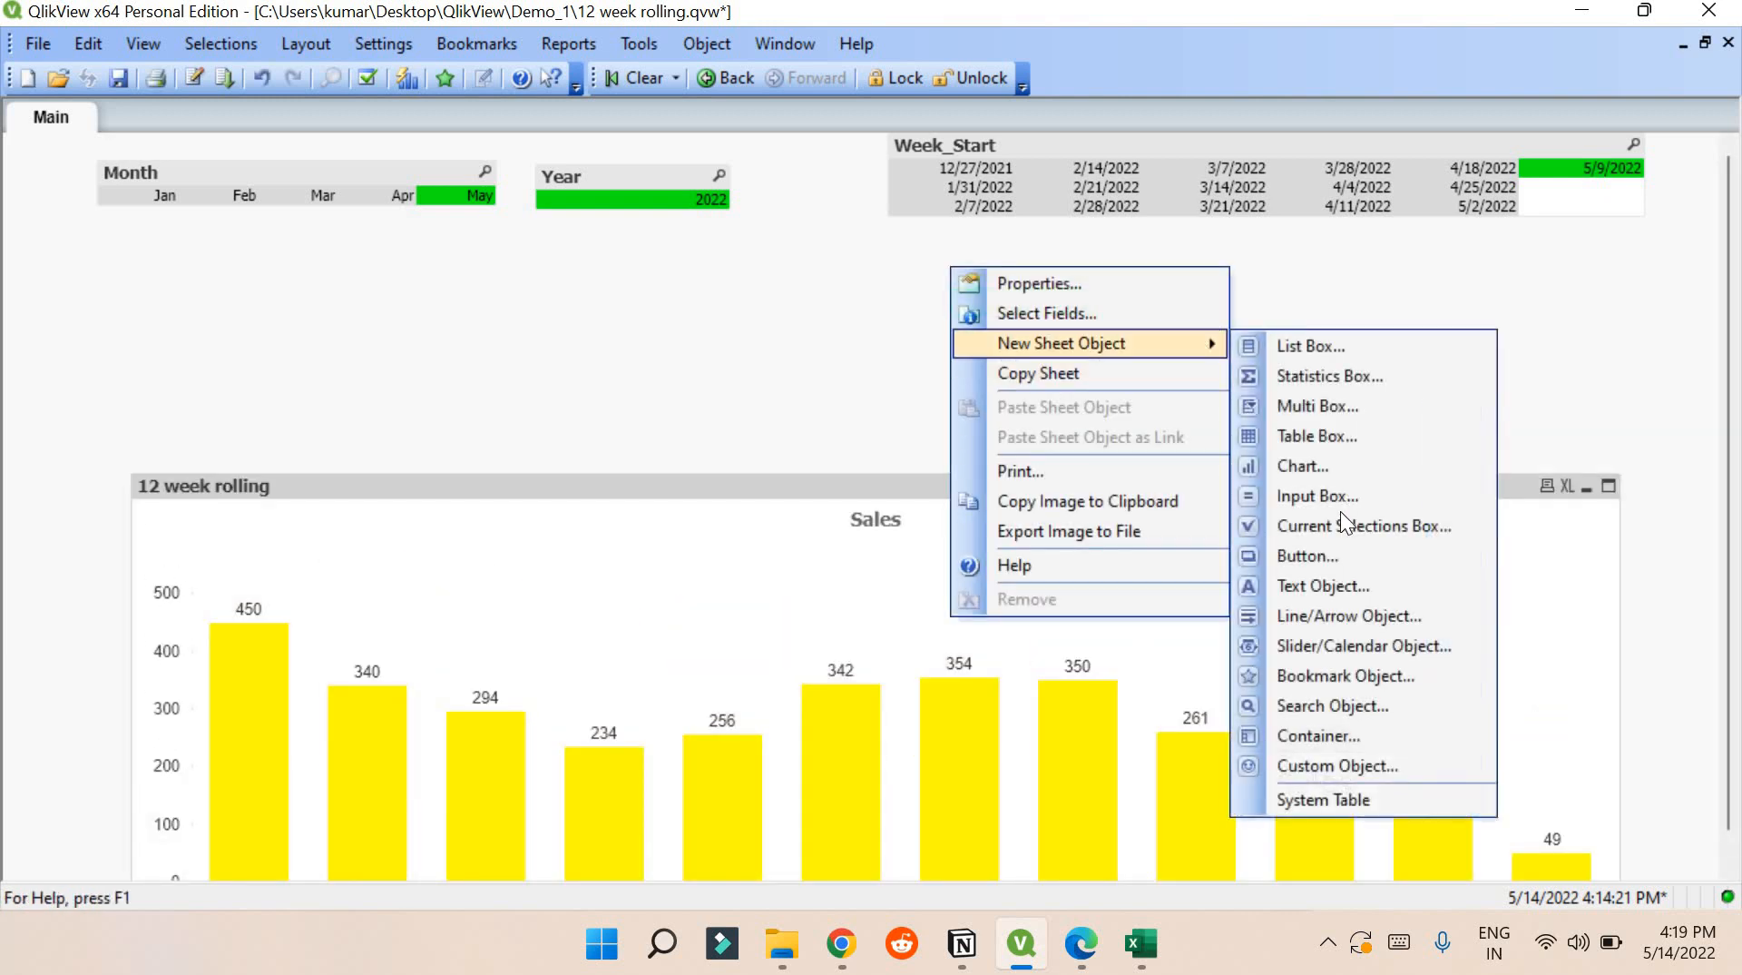
click(1324, 585)
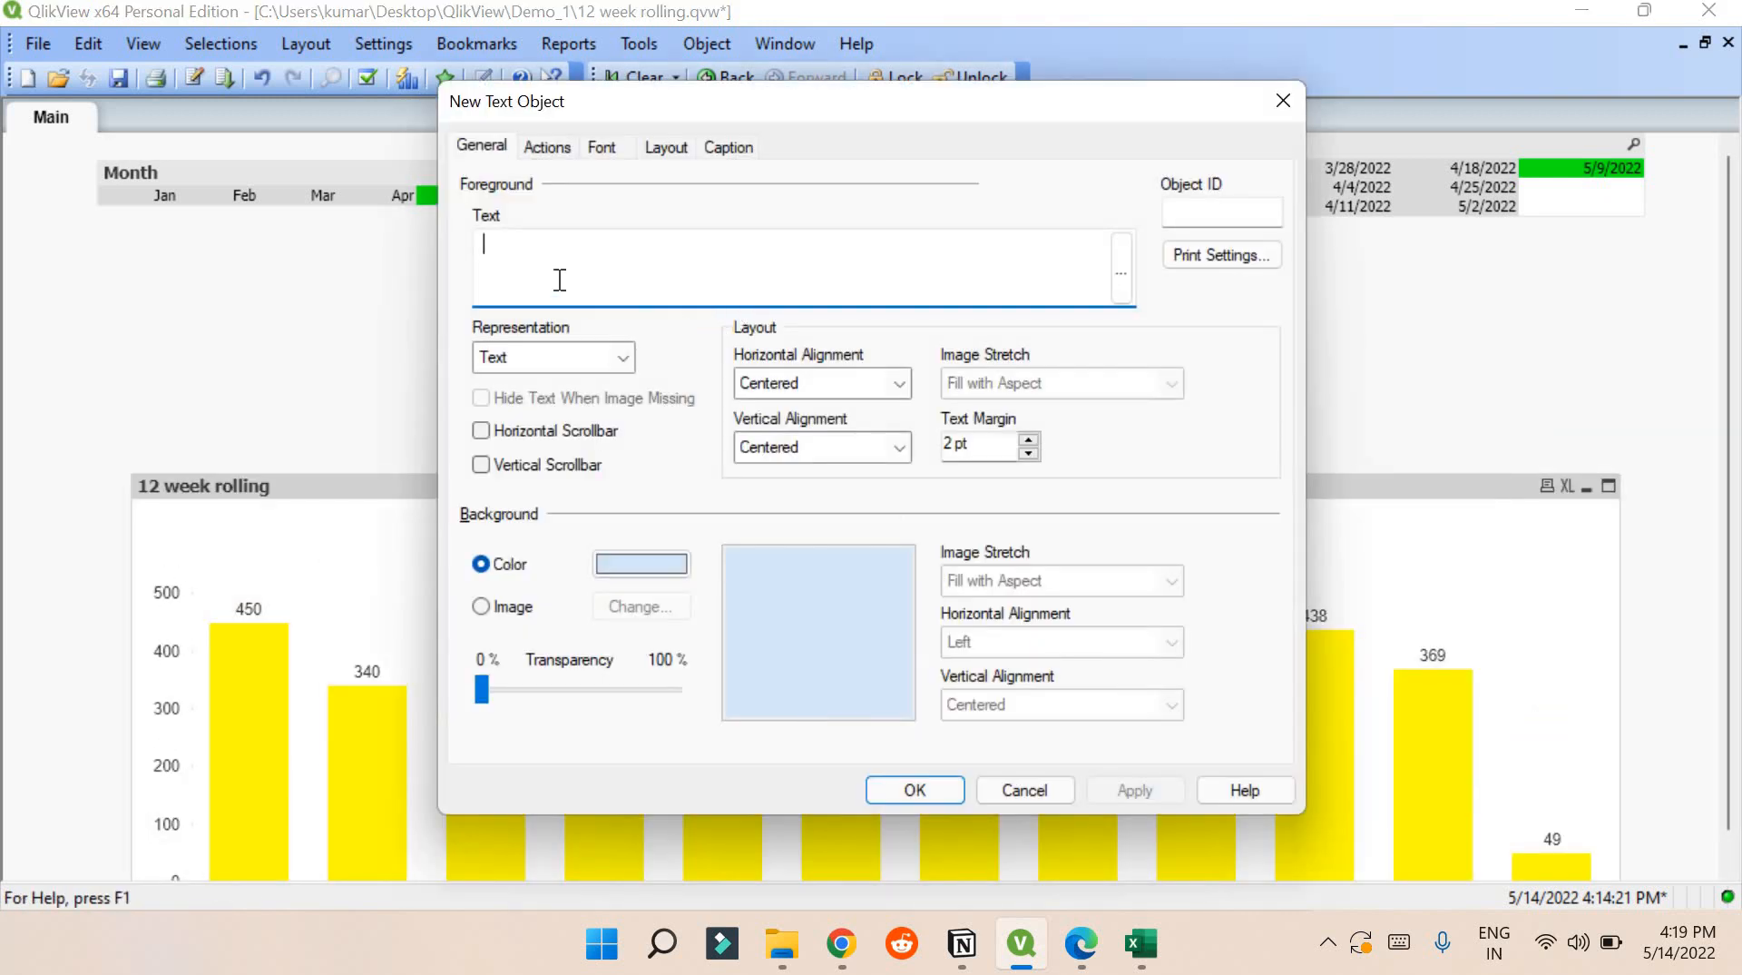
text(=v)
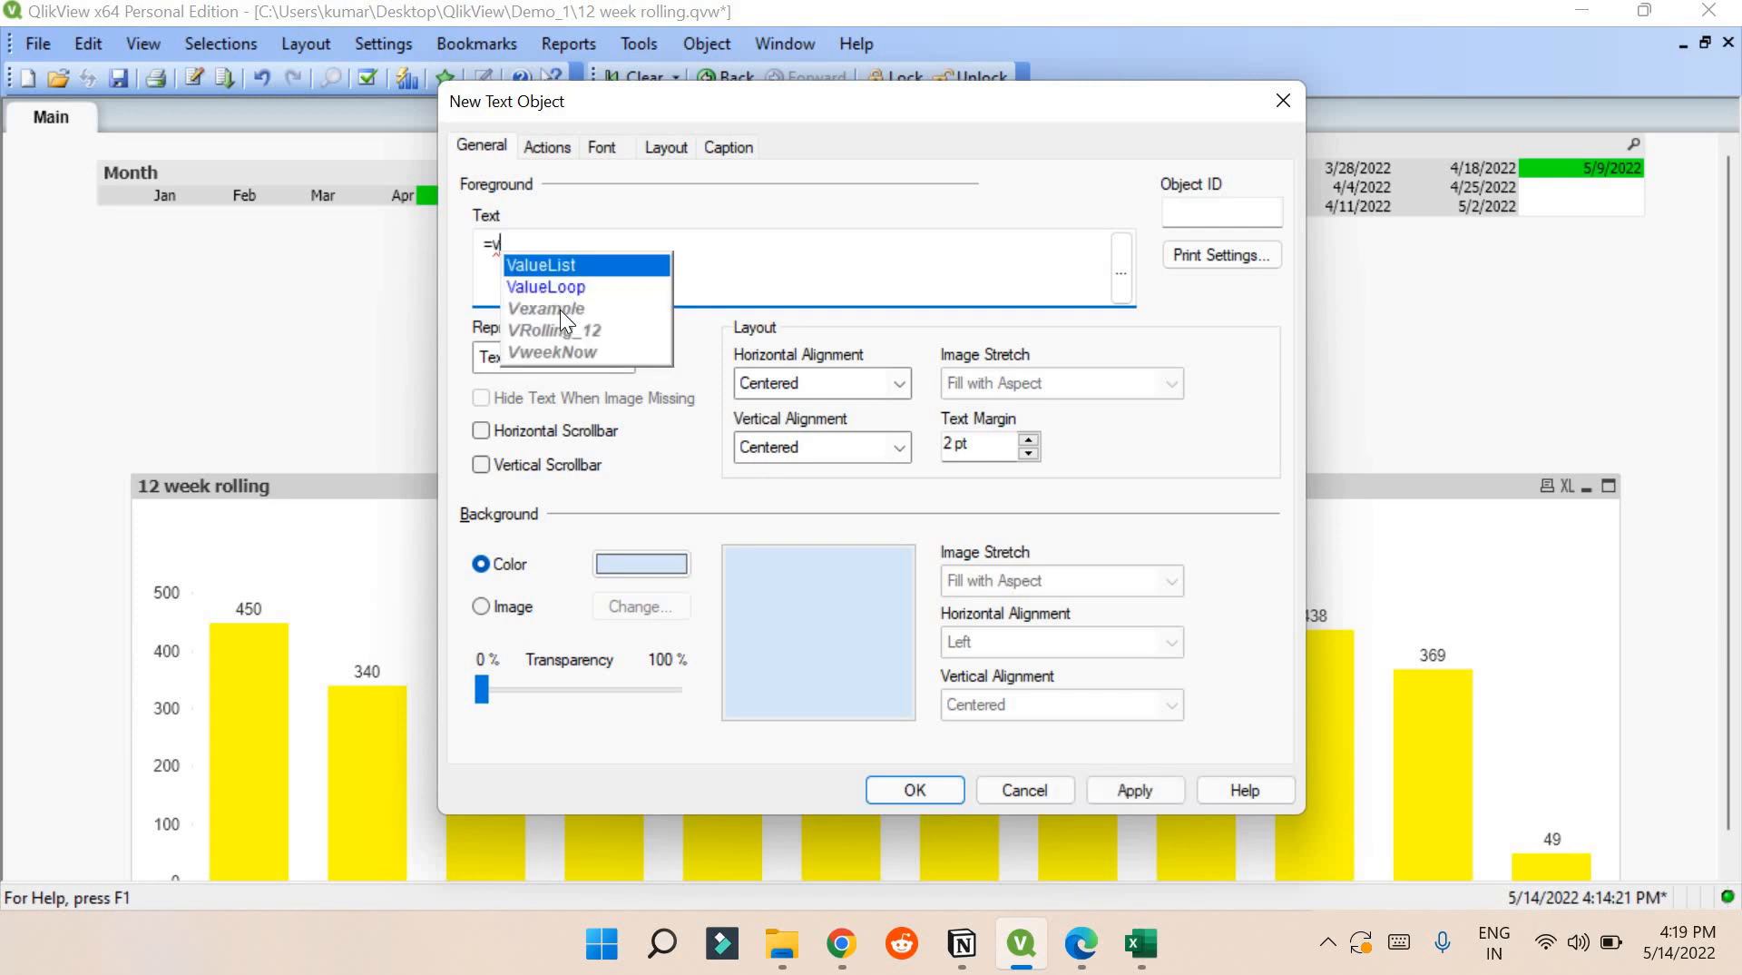
click(559, 308)
click(559, 309)
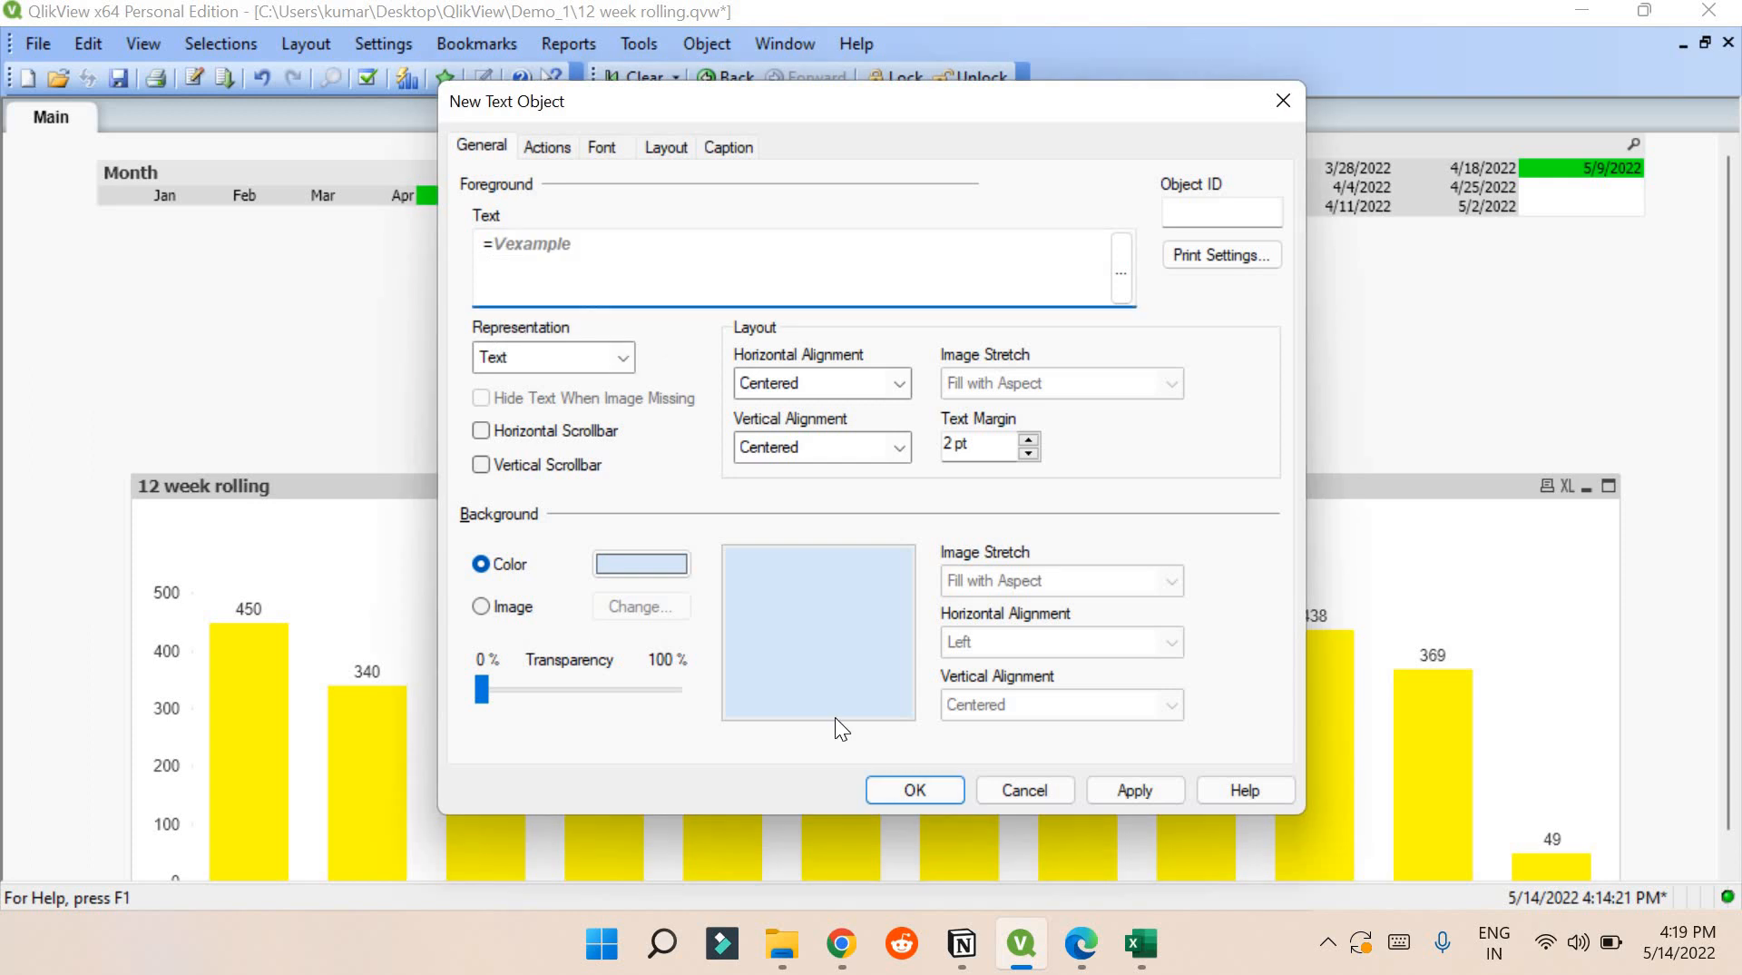
click(913, 792)
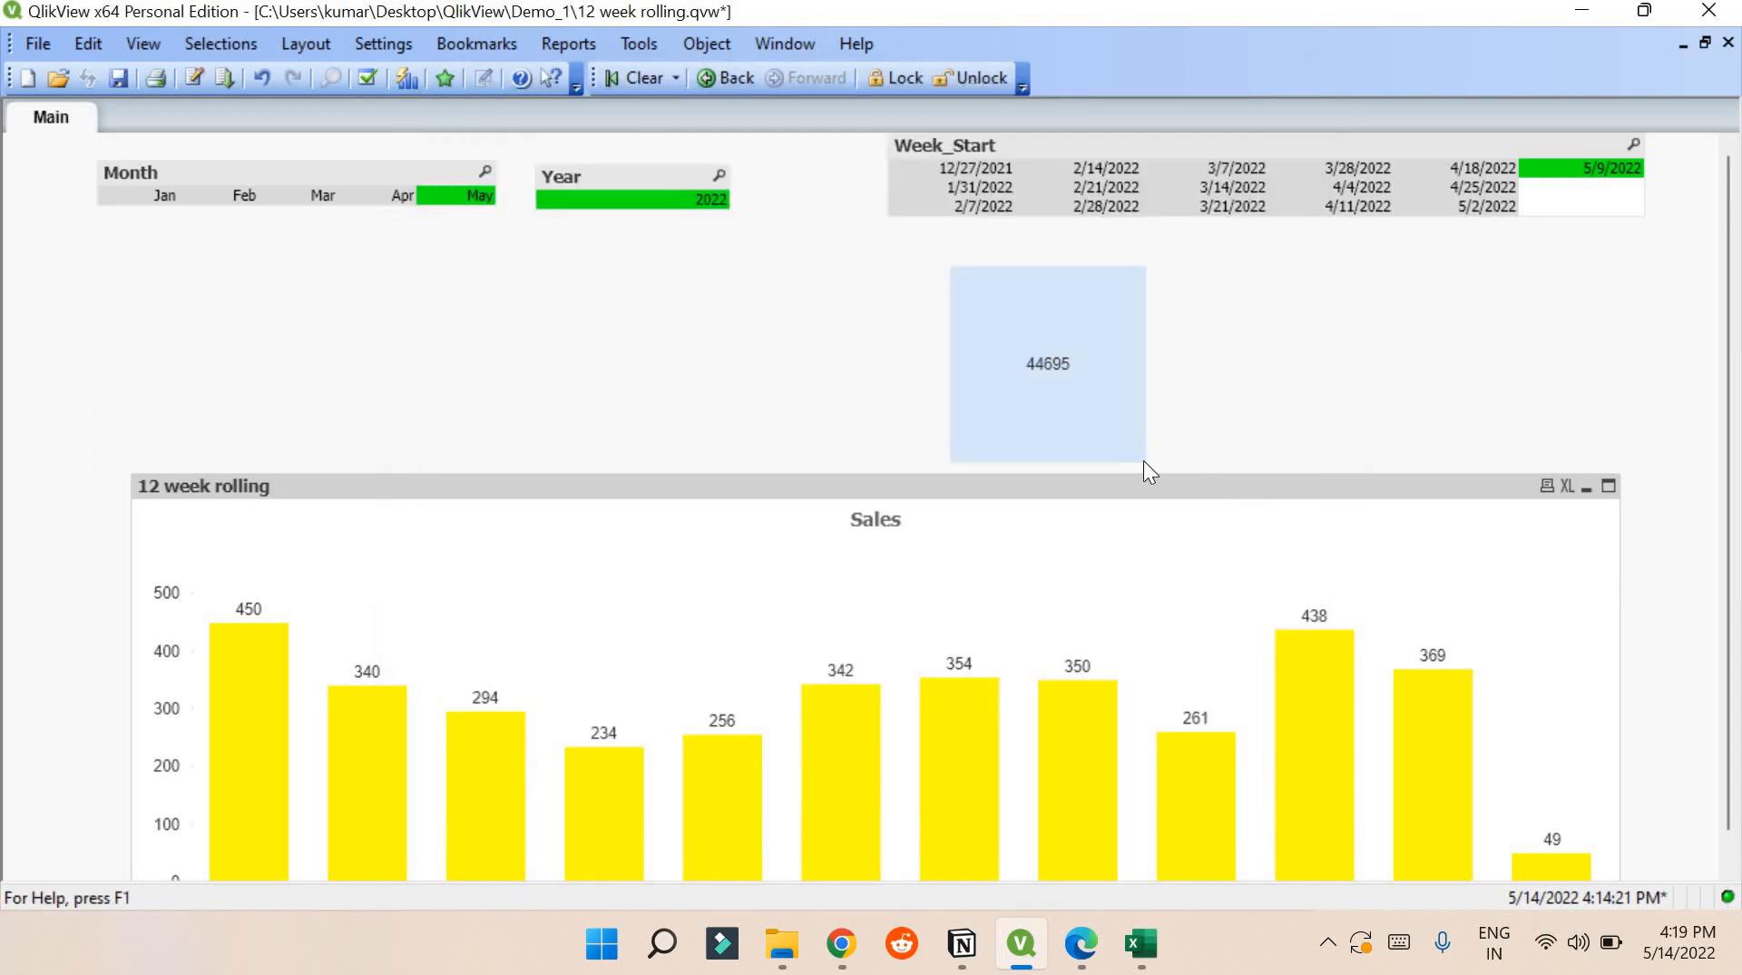
Resize the text object to be wider and shorter, and change its expression to =date(Vexample).
drag(1145, 461, 1210, 378)
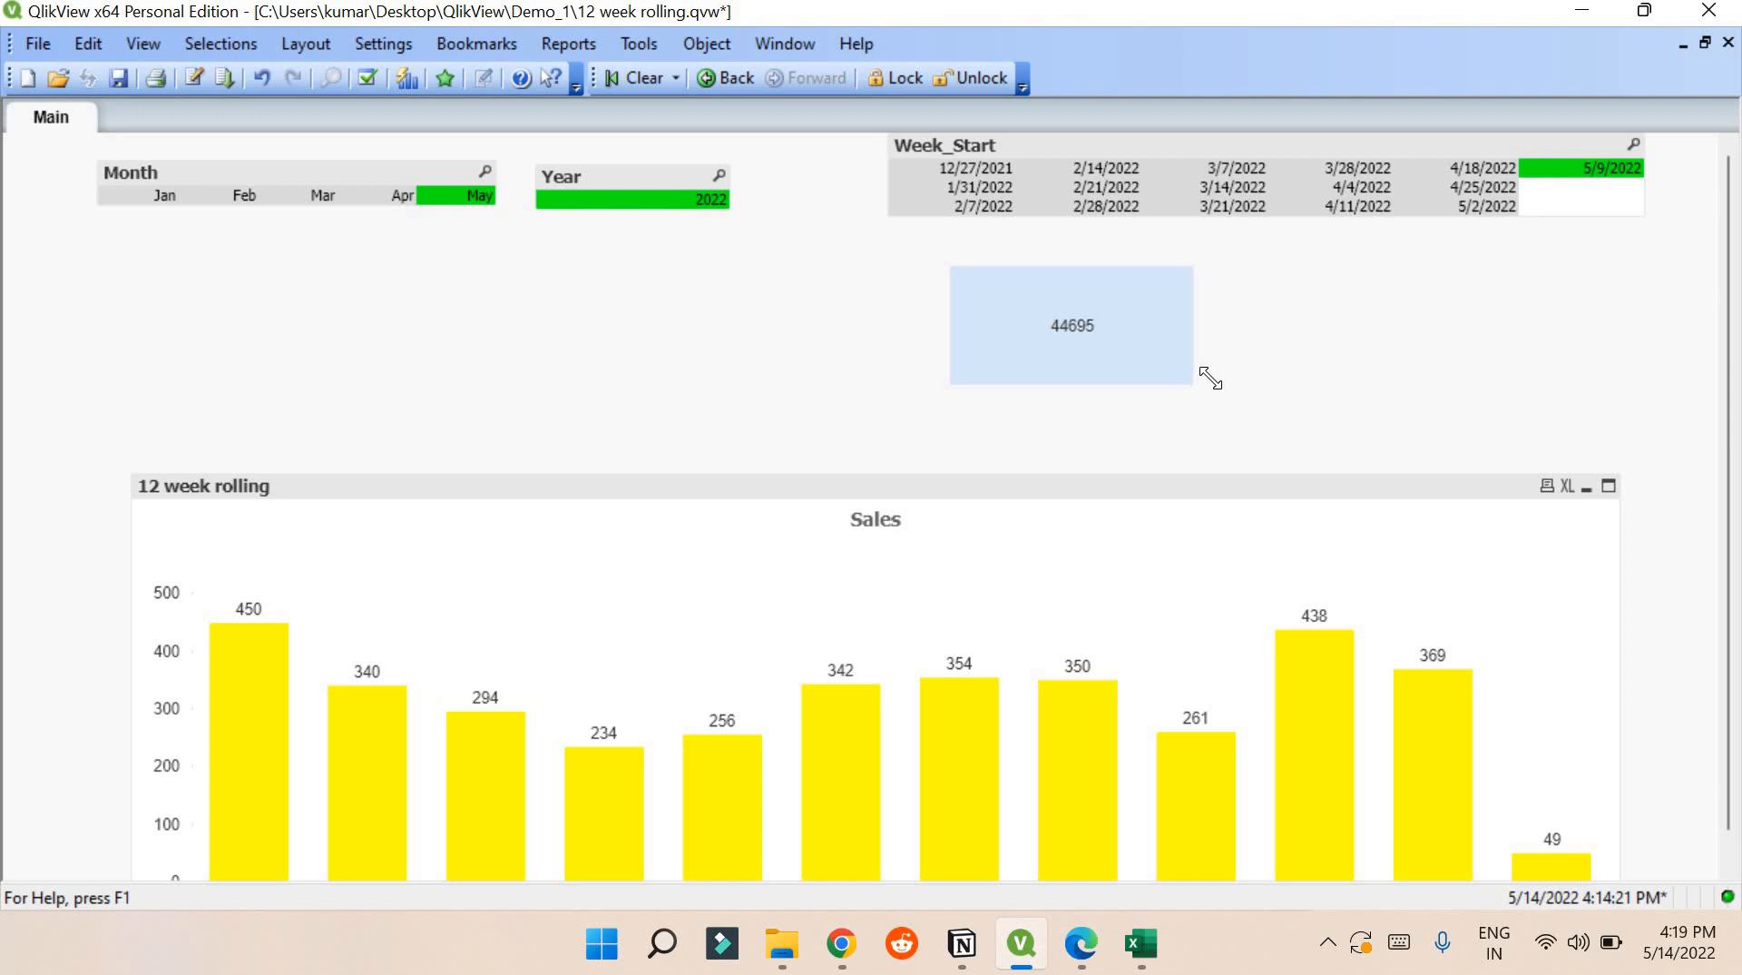
right_click(1168, 345)
click(1180, 342)
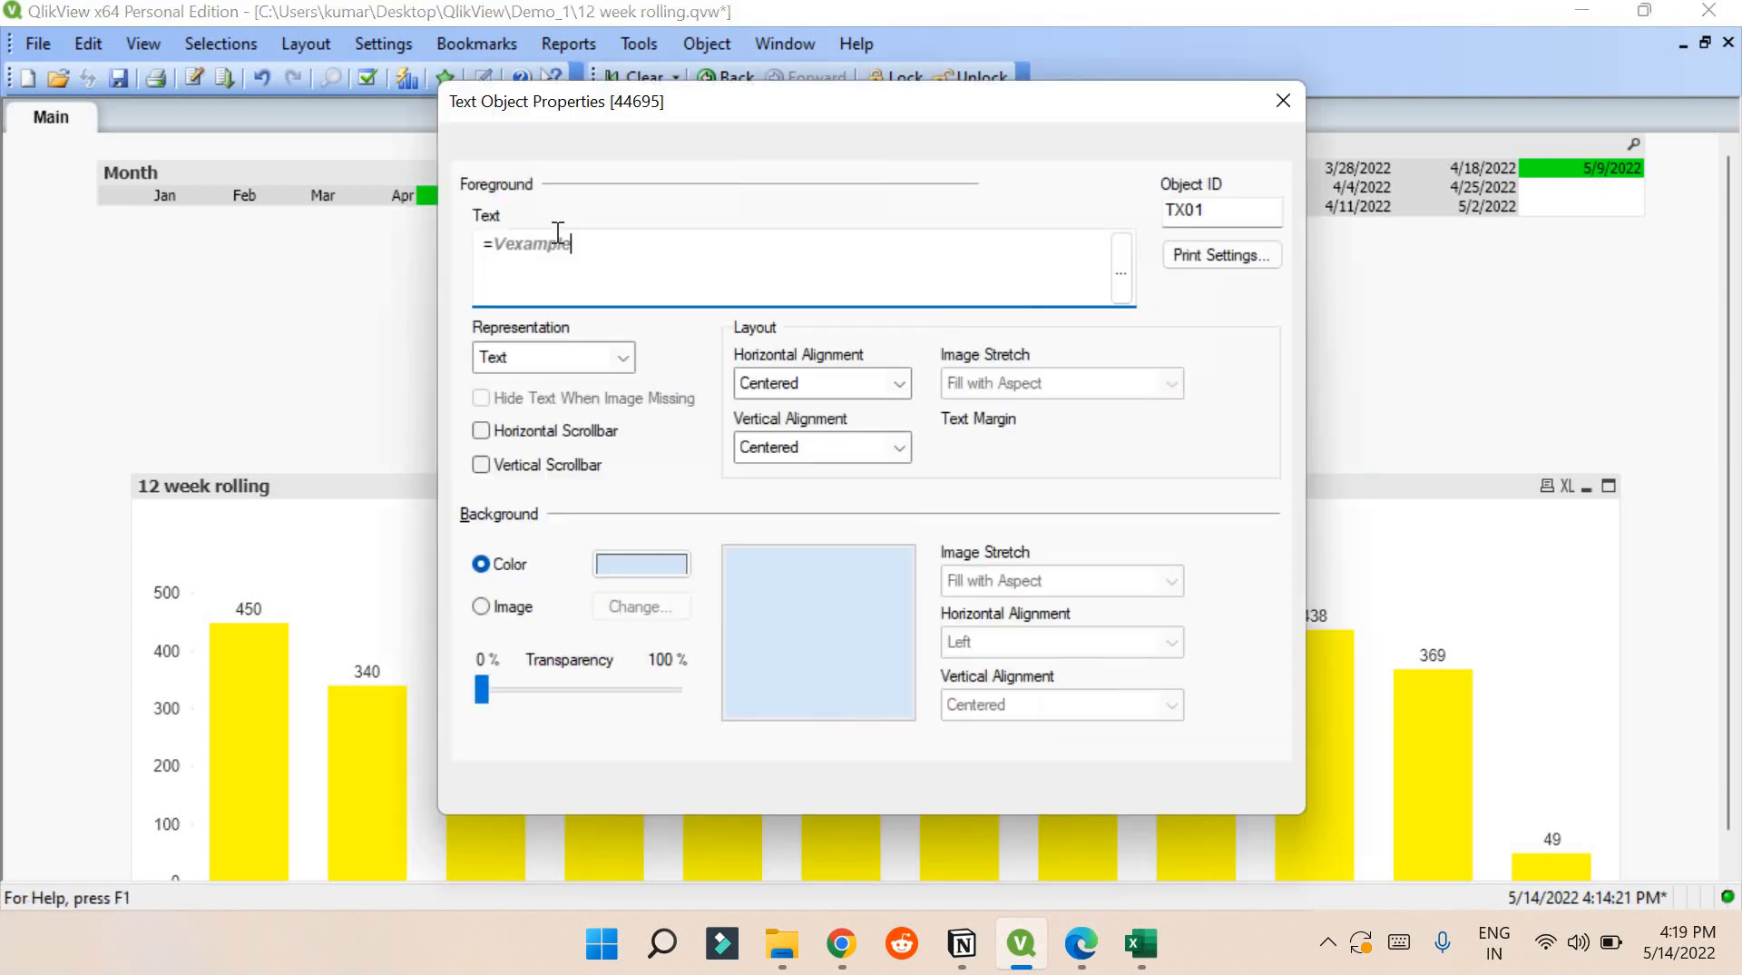
click(499, 245)
text(date()
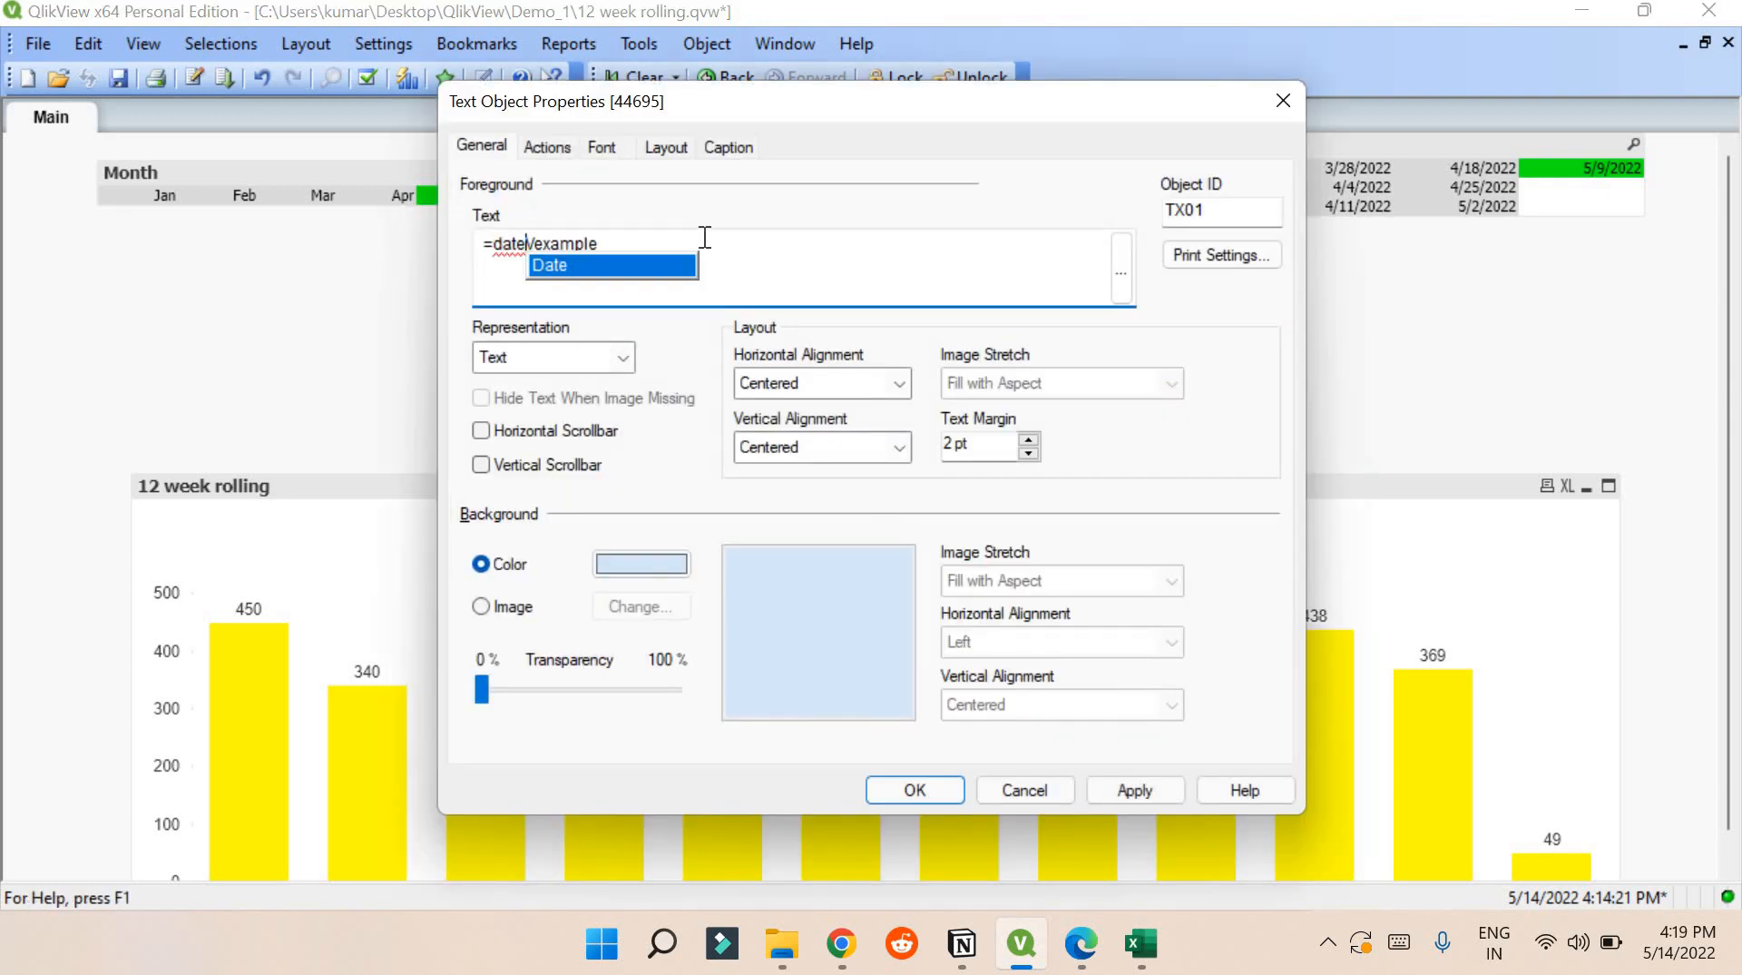
click(705, 238)
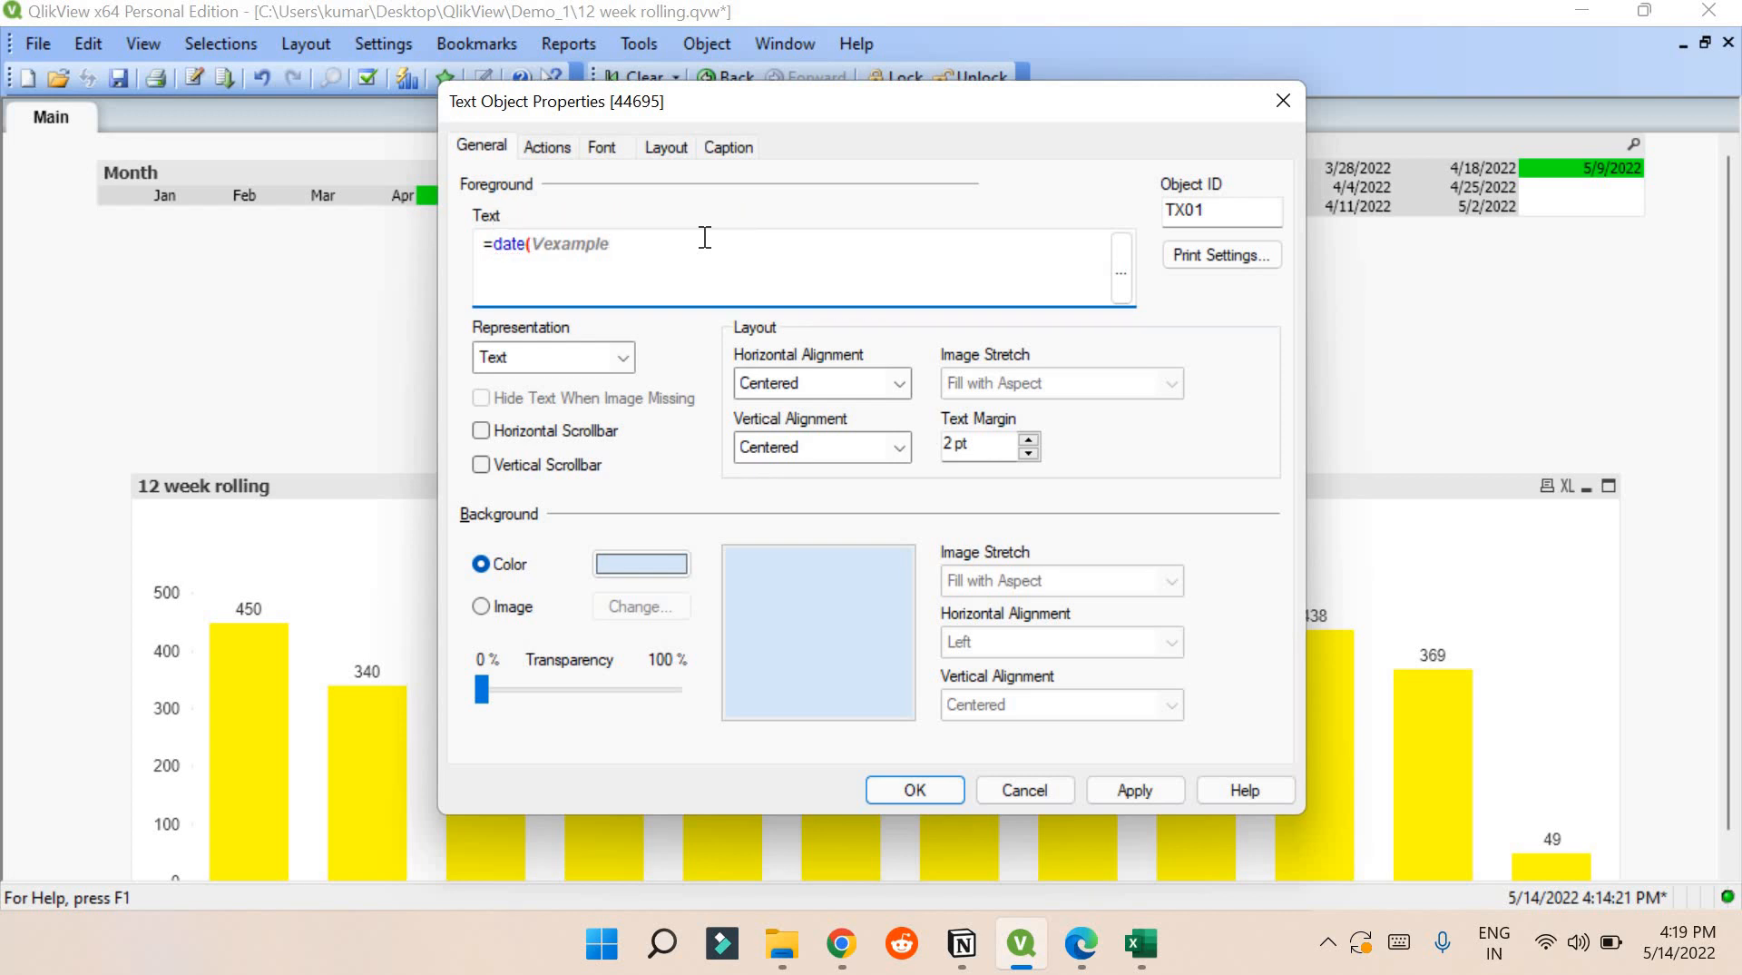
text())
click(898, 789)
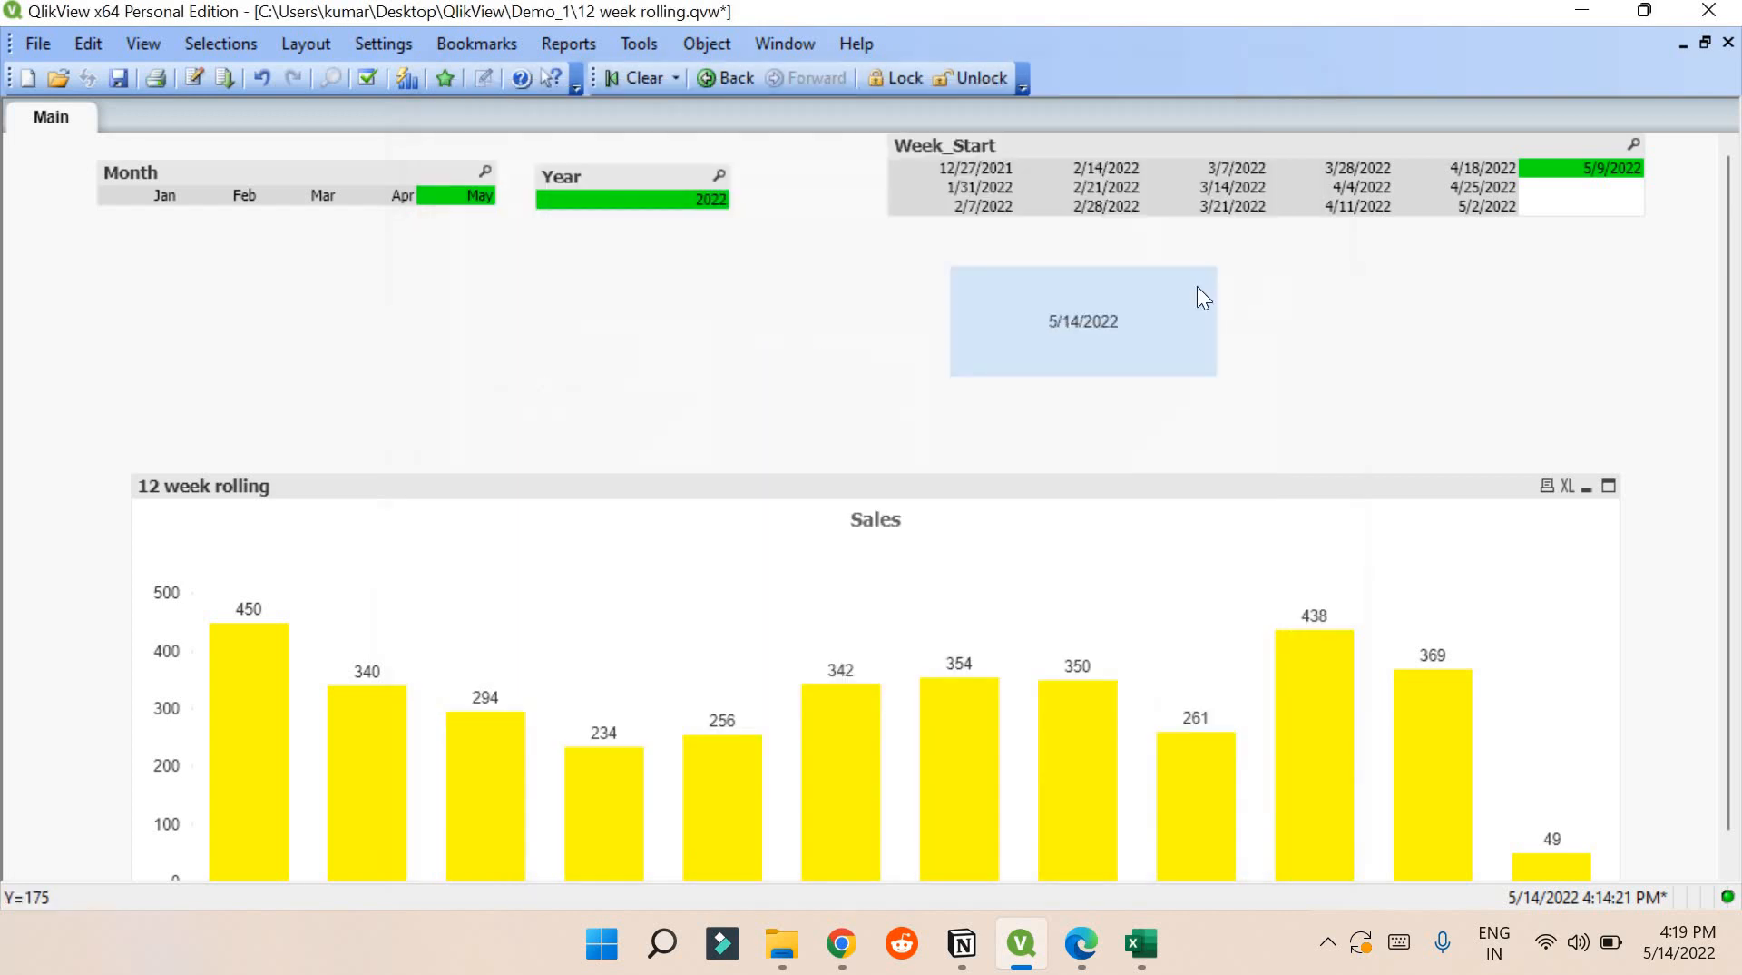
Delete the text object and move the 12 week rolling chart back up beneath the list boxes.
right_click(1149, 343)
click(1171, 549)
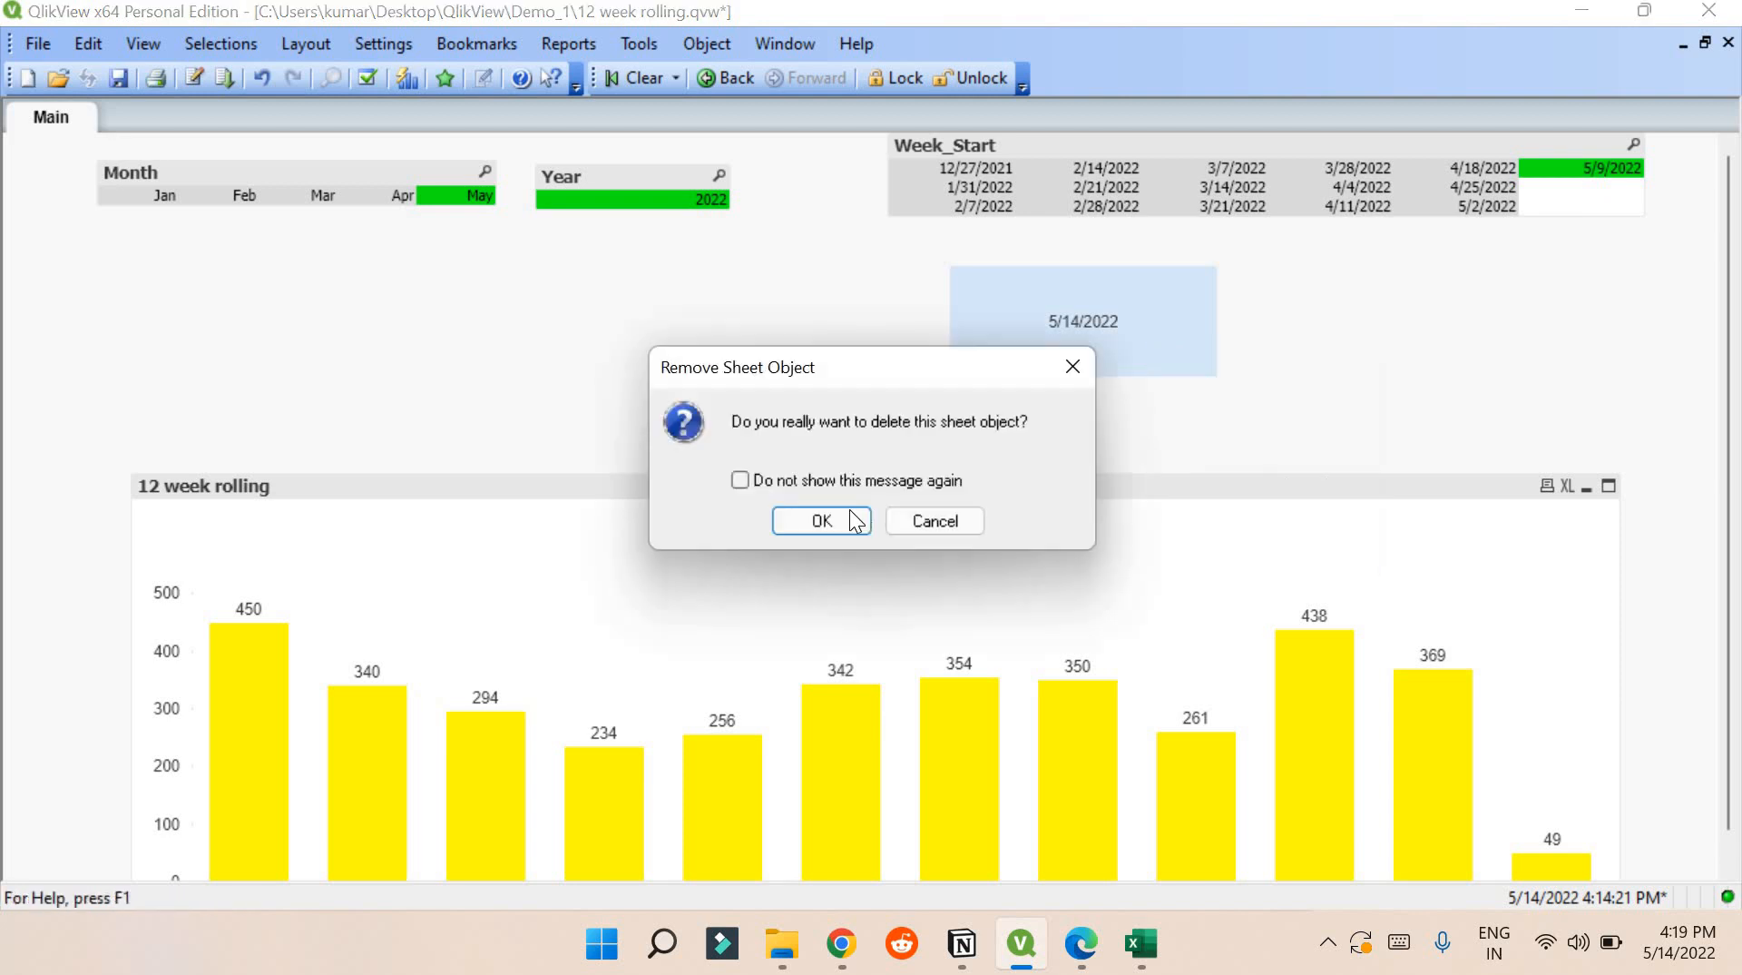
click(853, 520)
drag(916, 479, 865, 304)
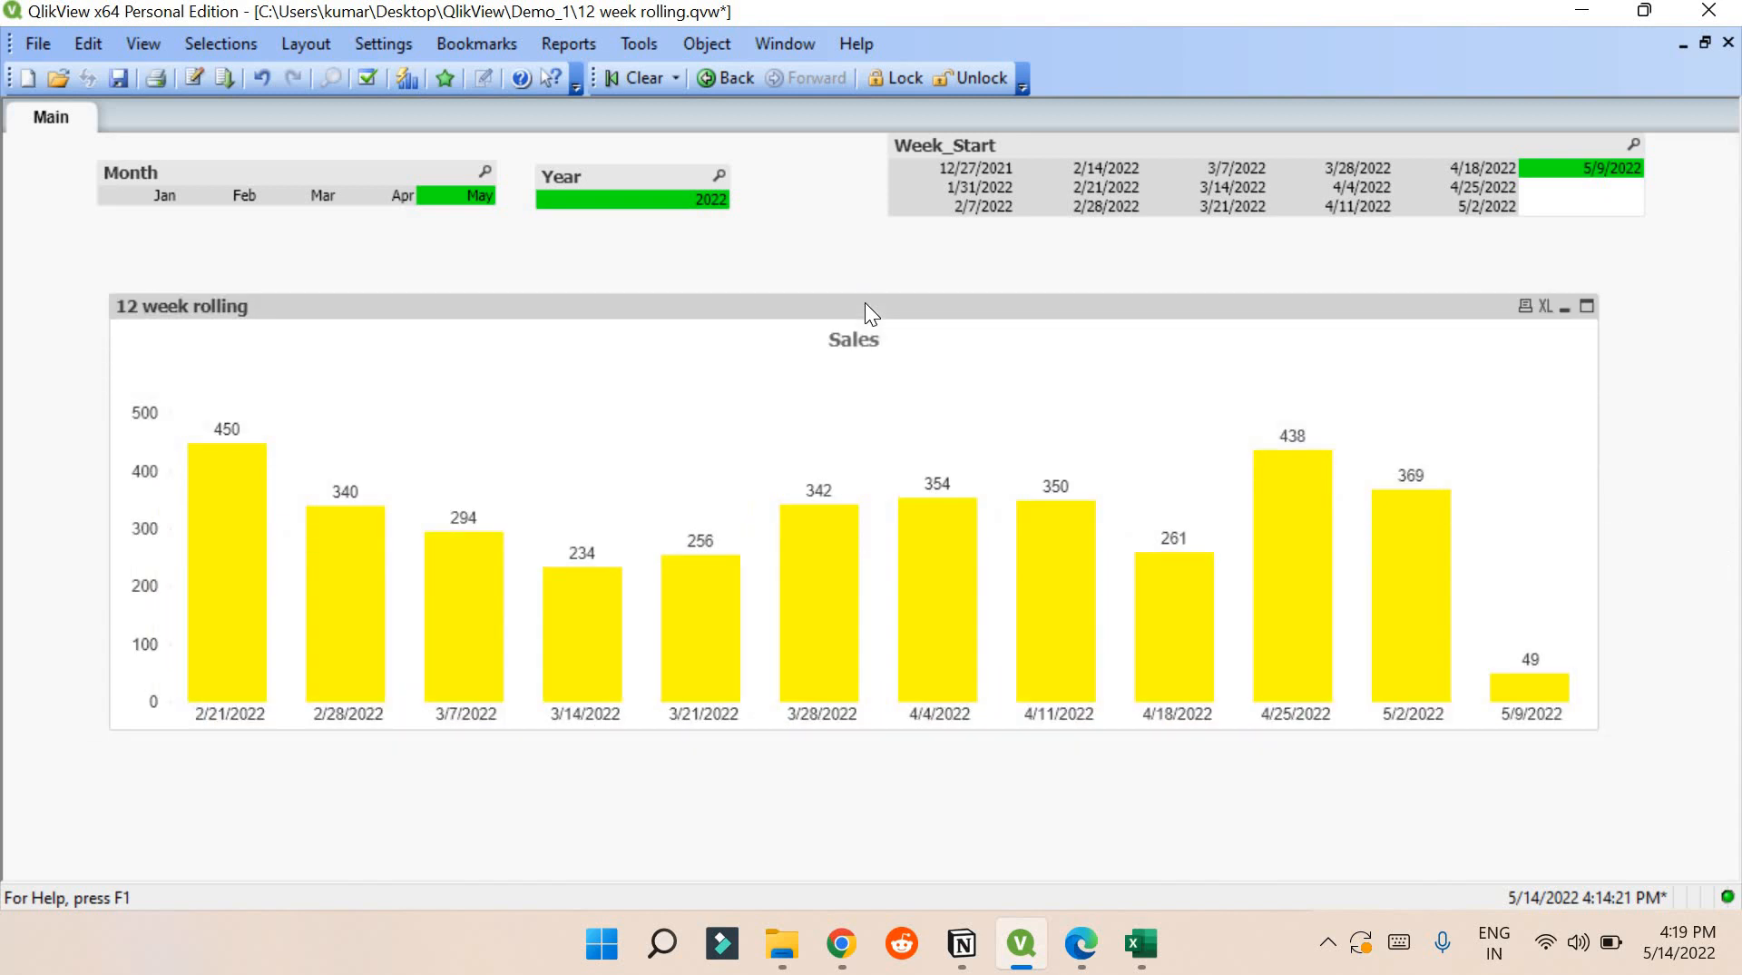
Examine and compare the definitions of the VRolling_12 and VweekNow variables in the Variable Overview.
key(ctrl+alt+v)
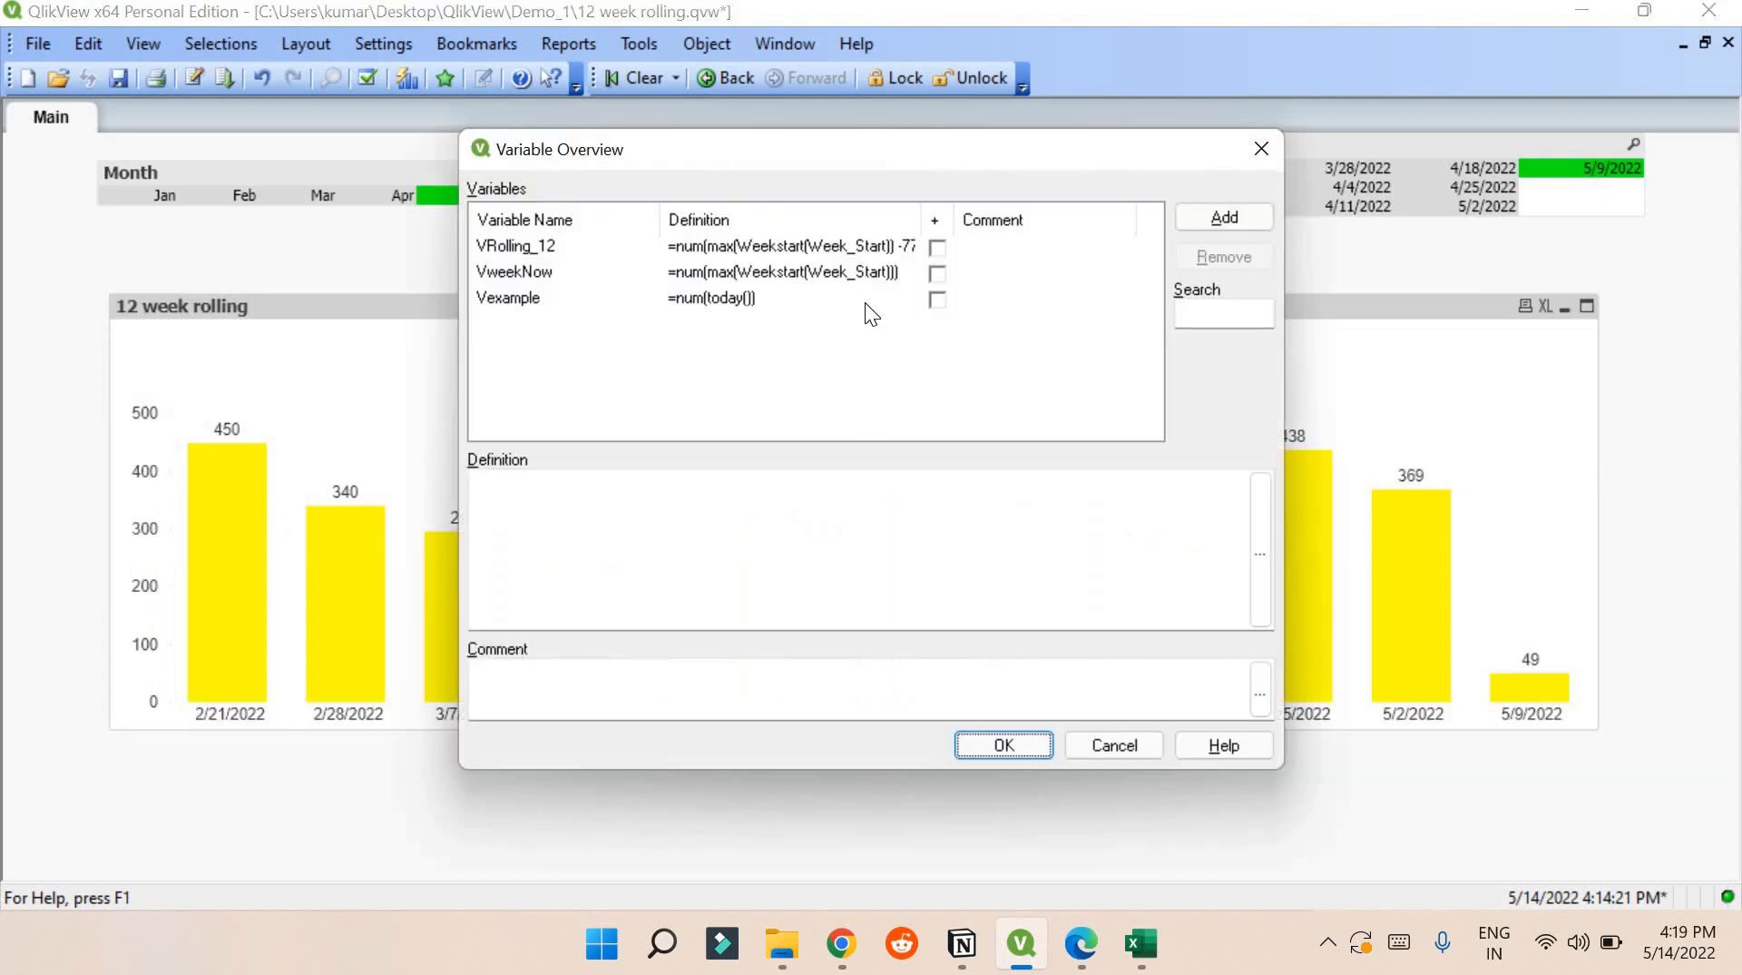
click(690, 241)
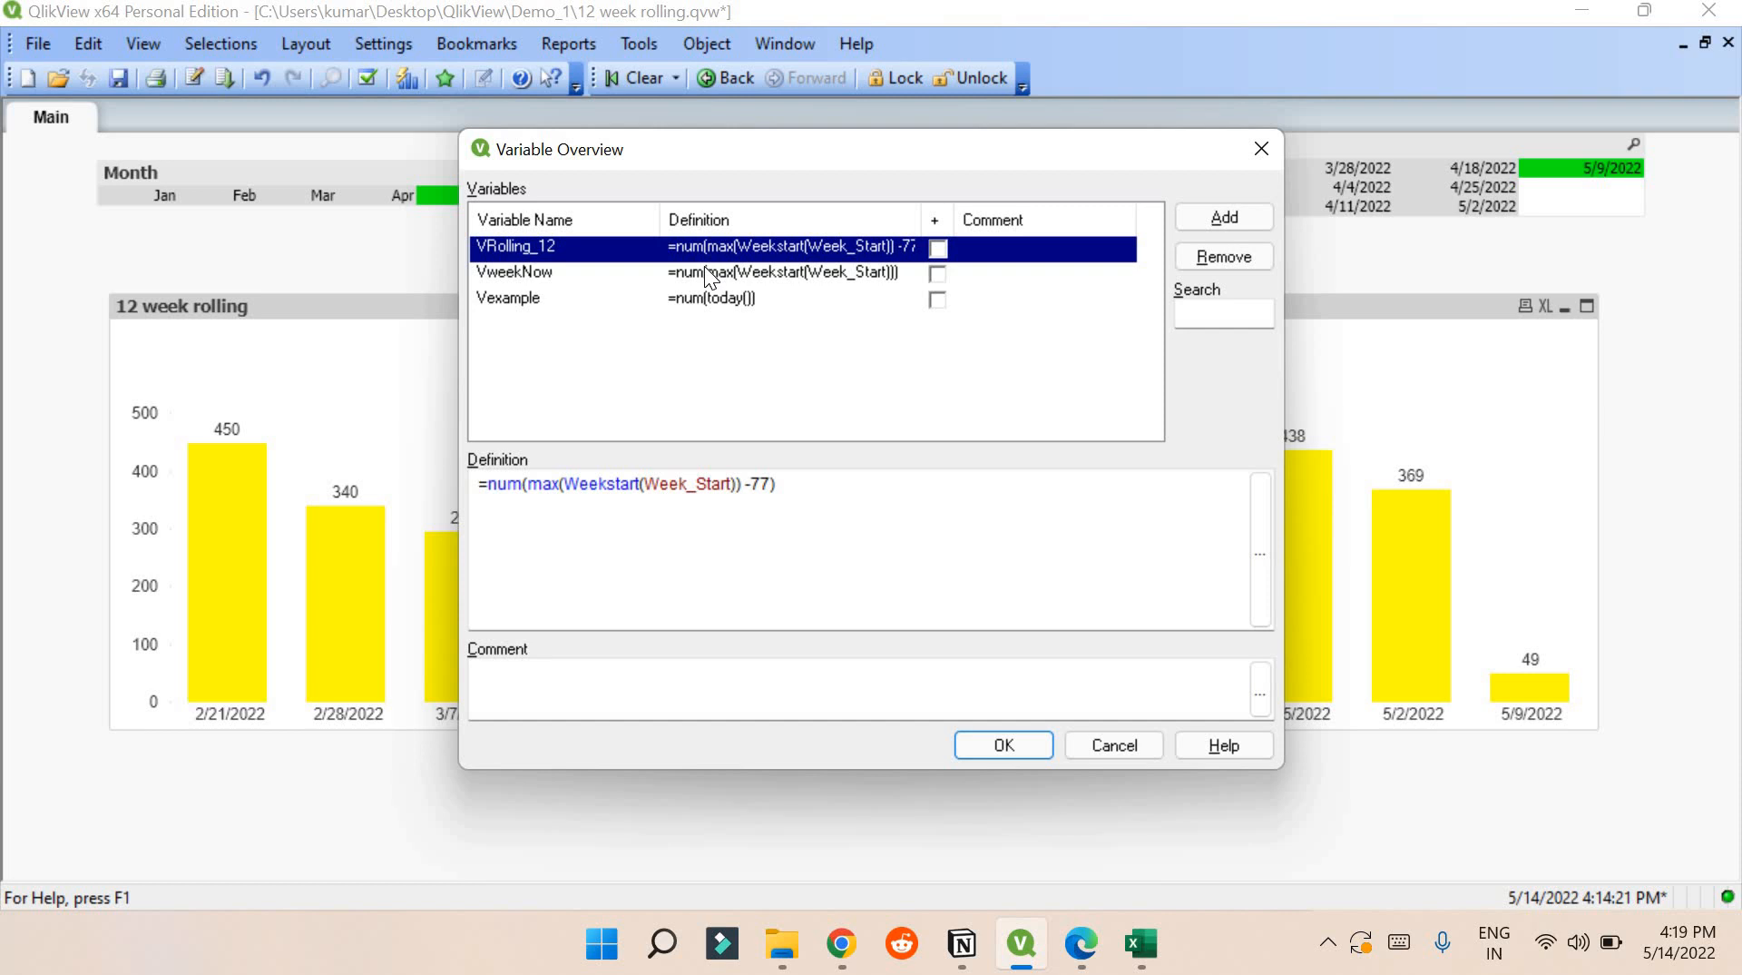
drag(533, 484, 767, 481)
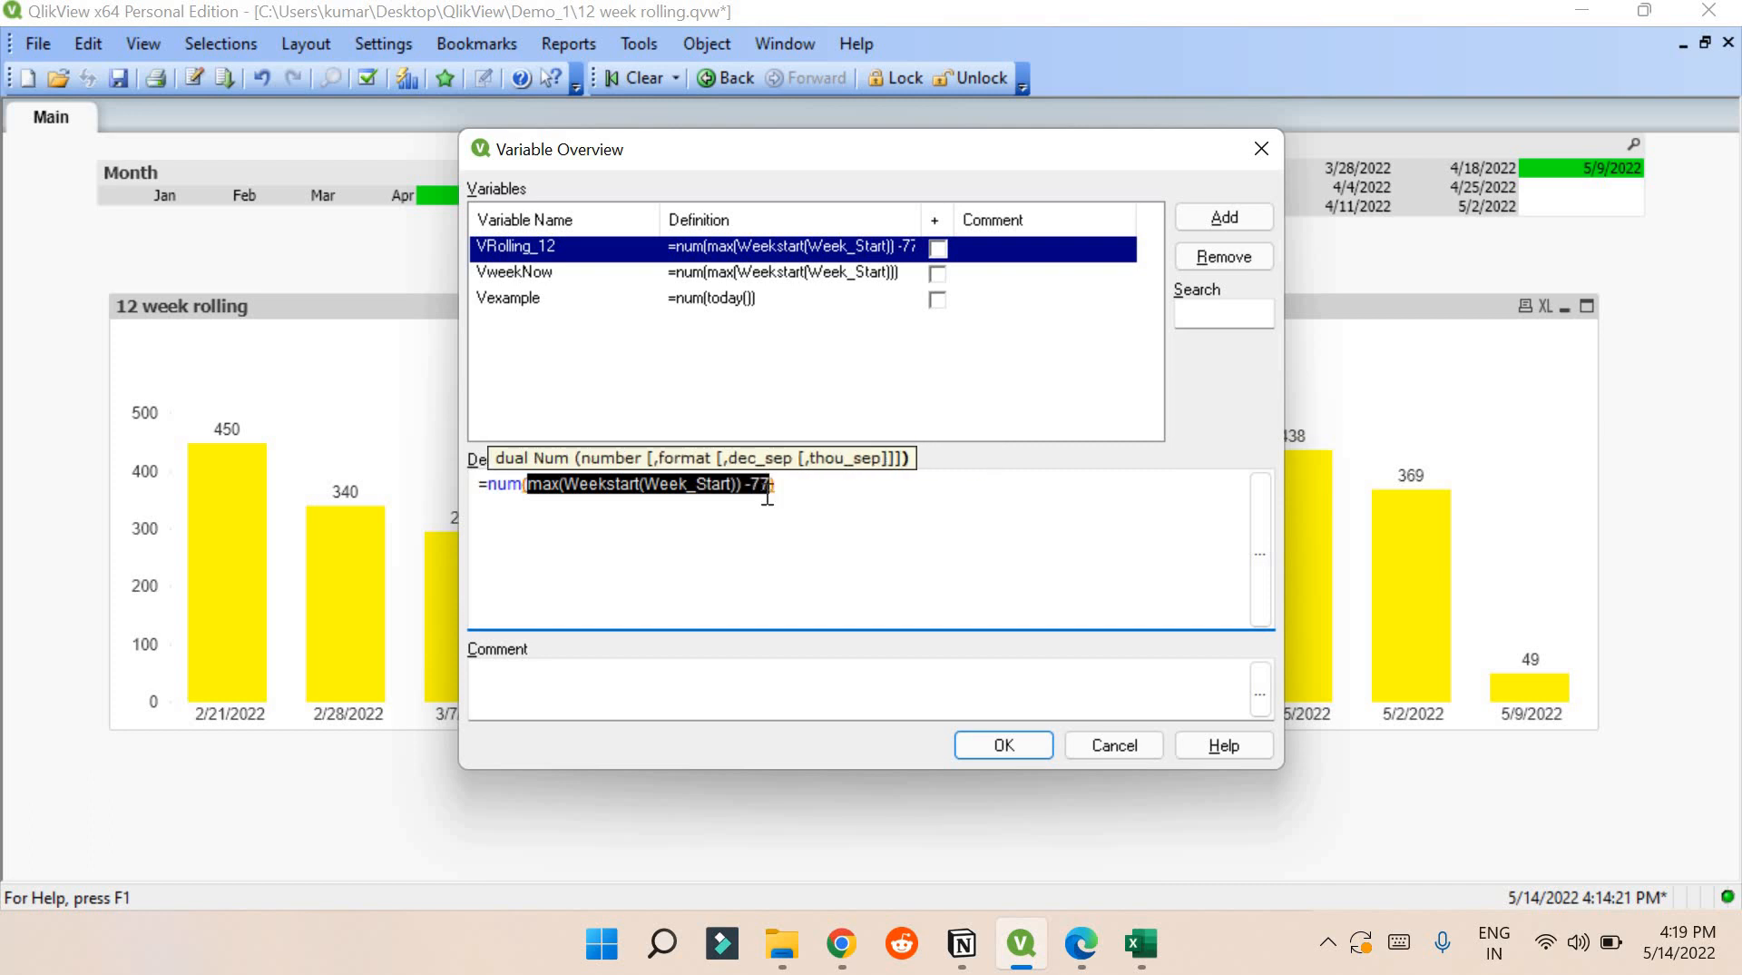
click(767, 524)
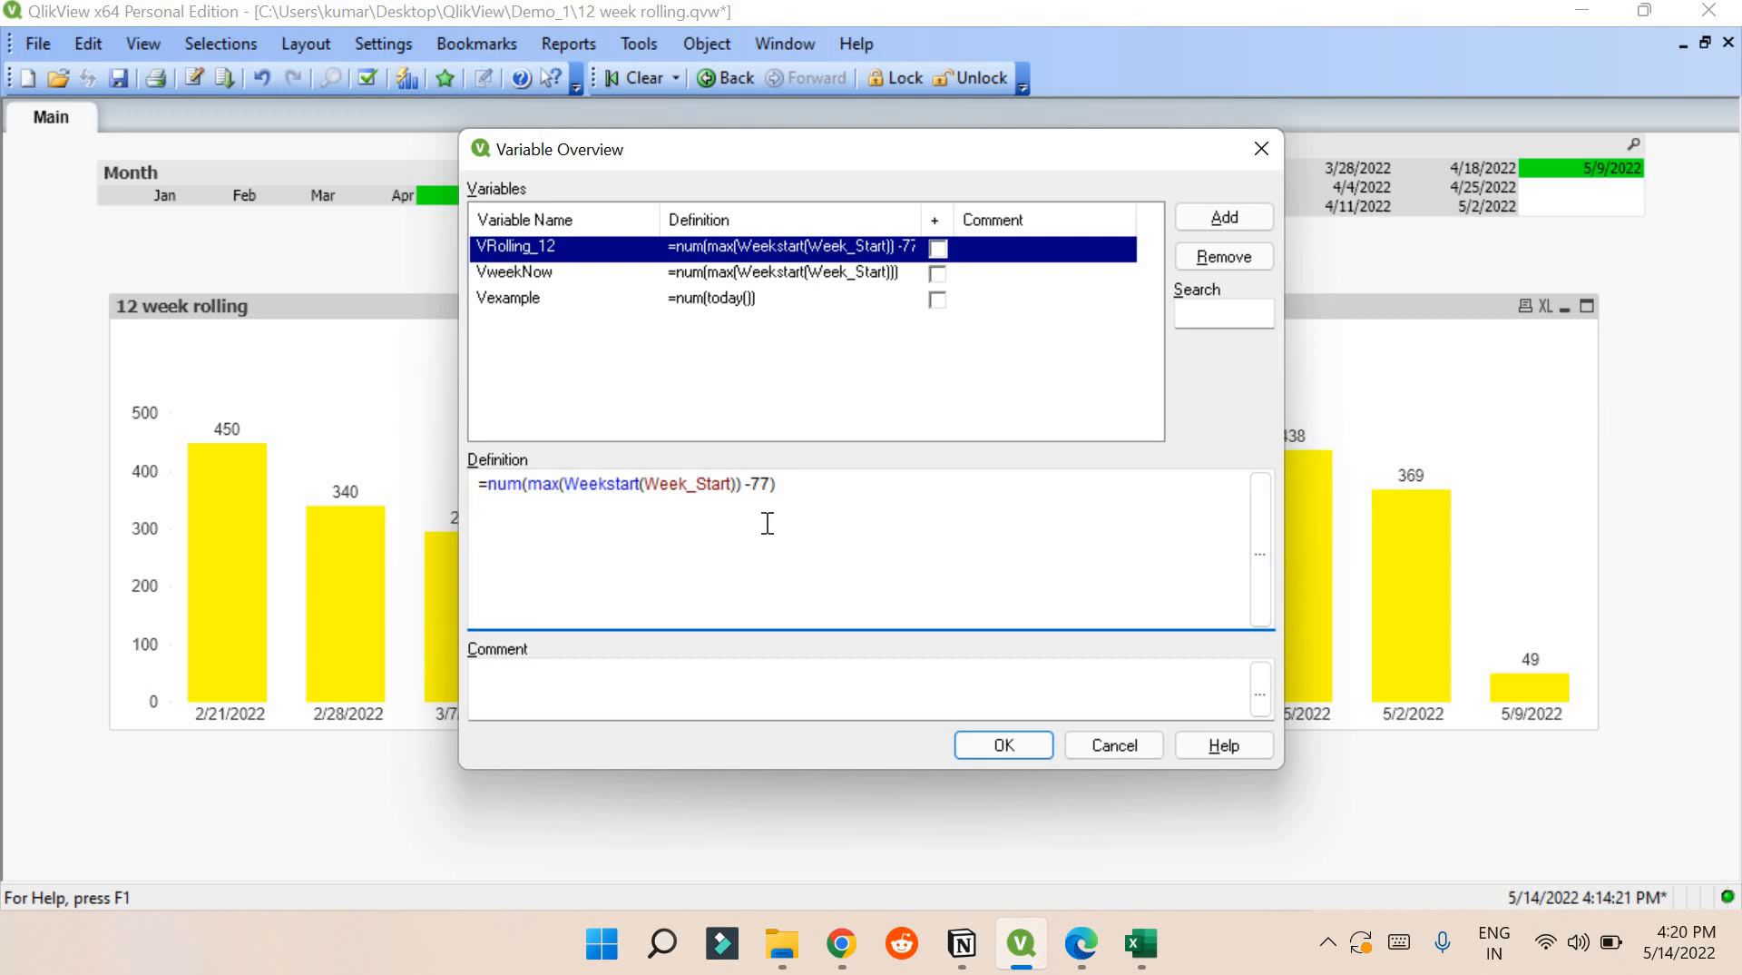
click(532, 268)
drag(542, 484, 732, 481)
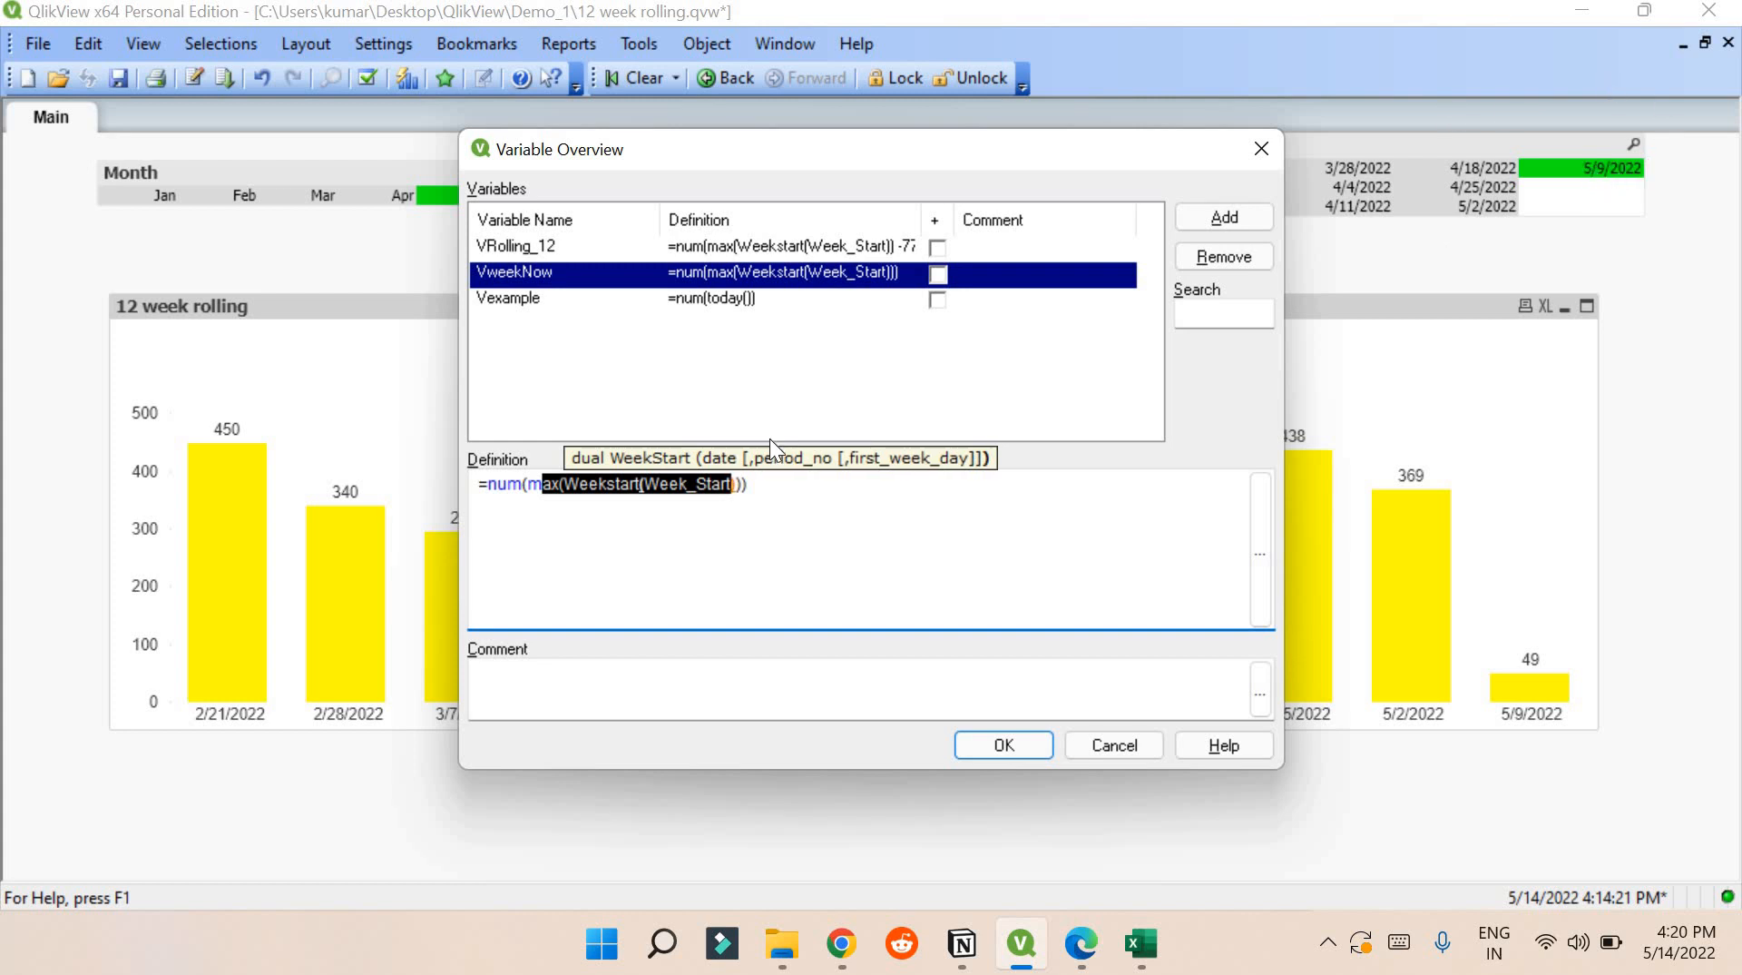
click(667, 486)
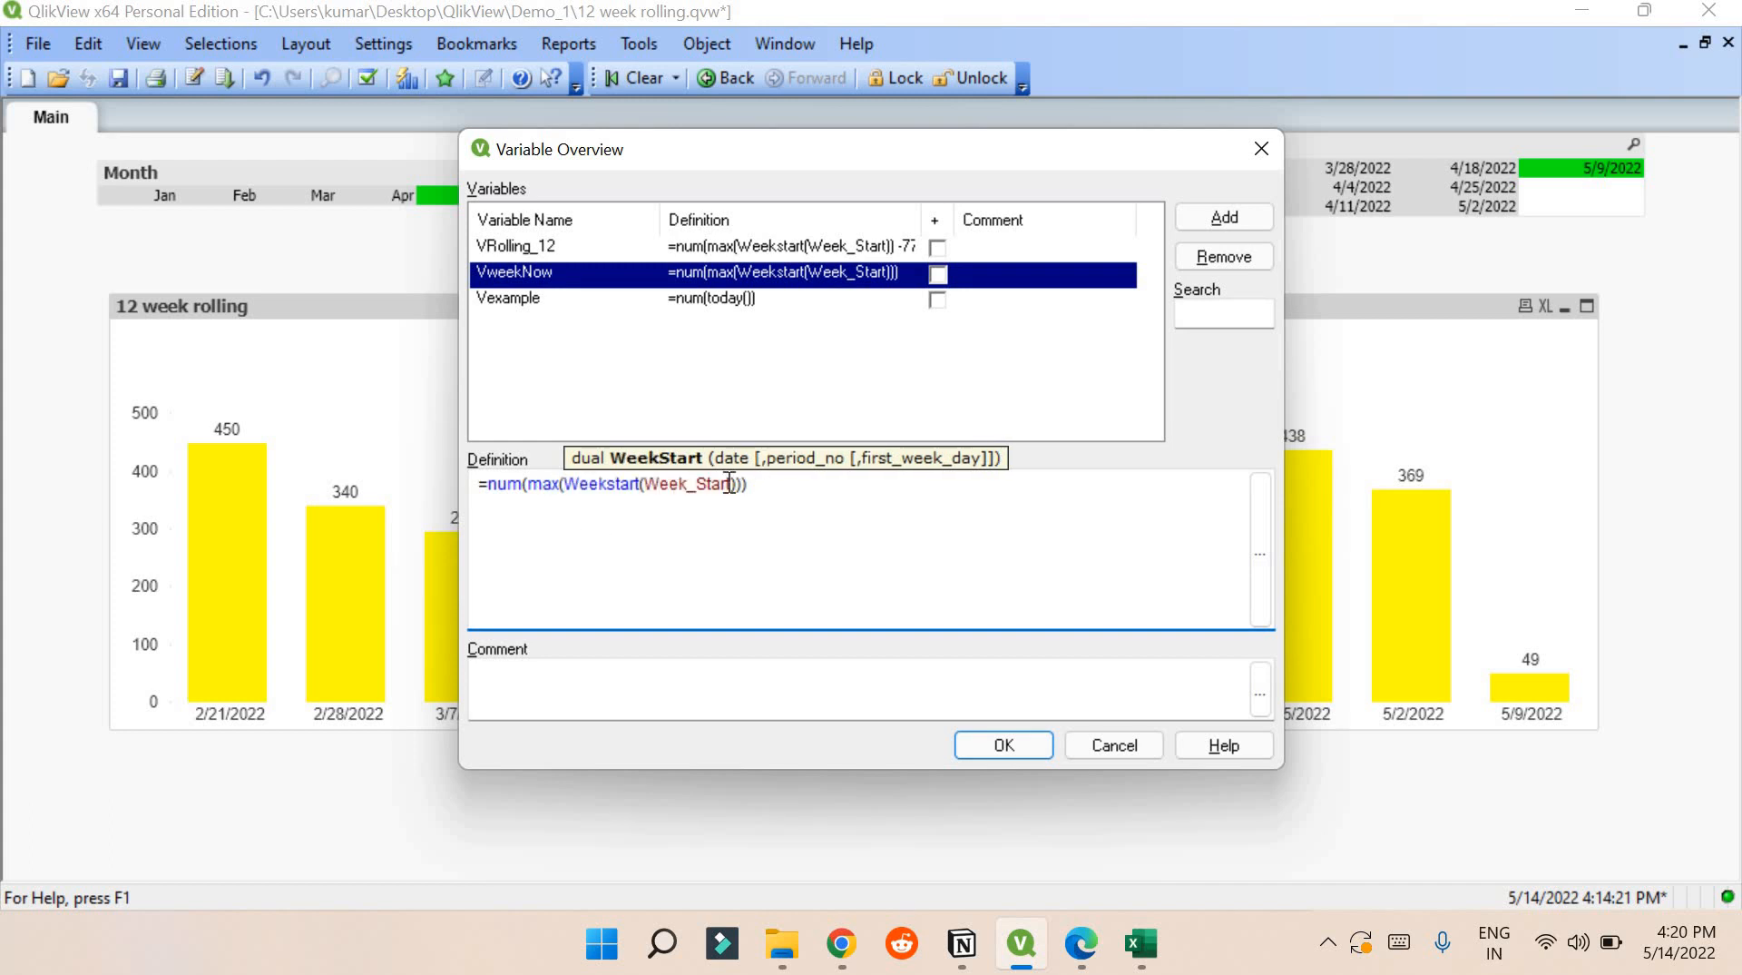
drag(748, 484, 510, 485)
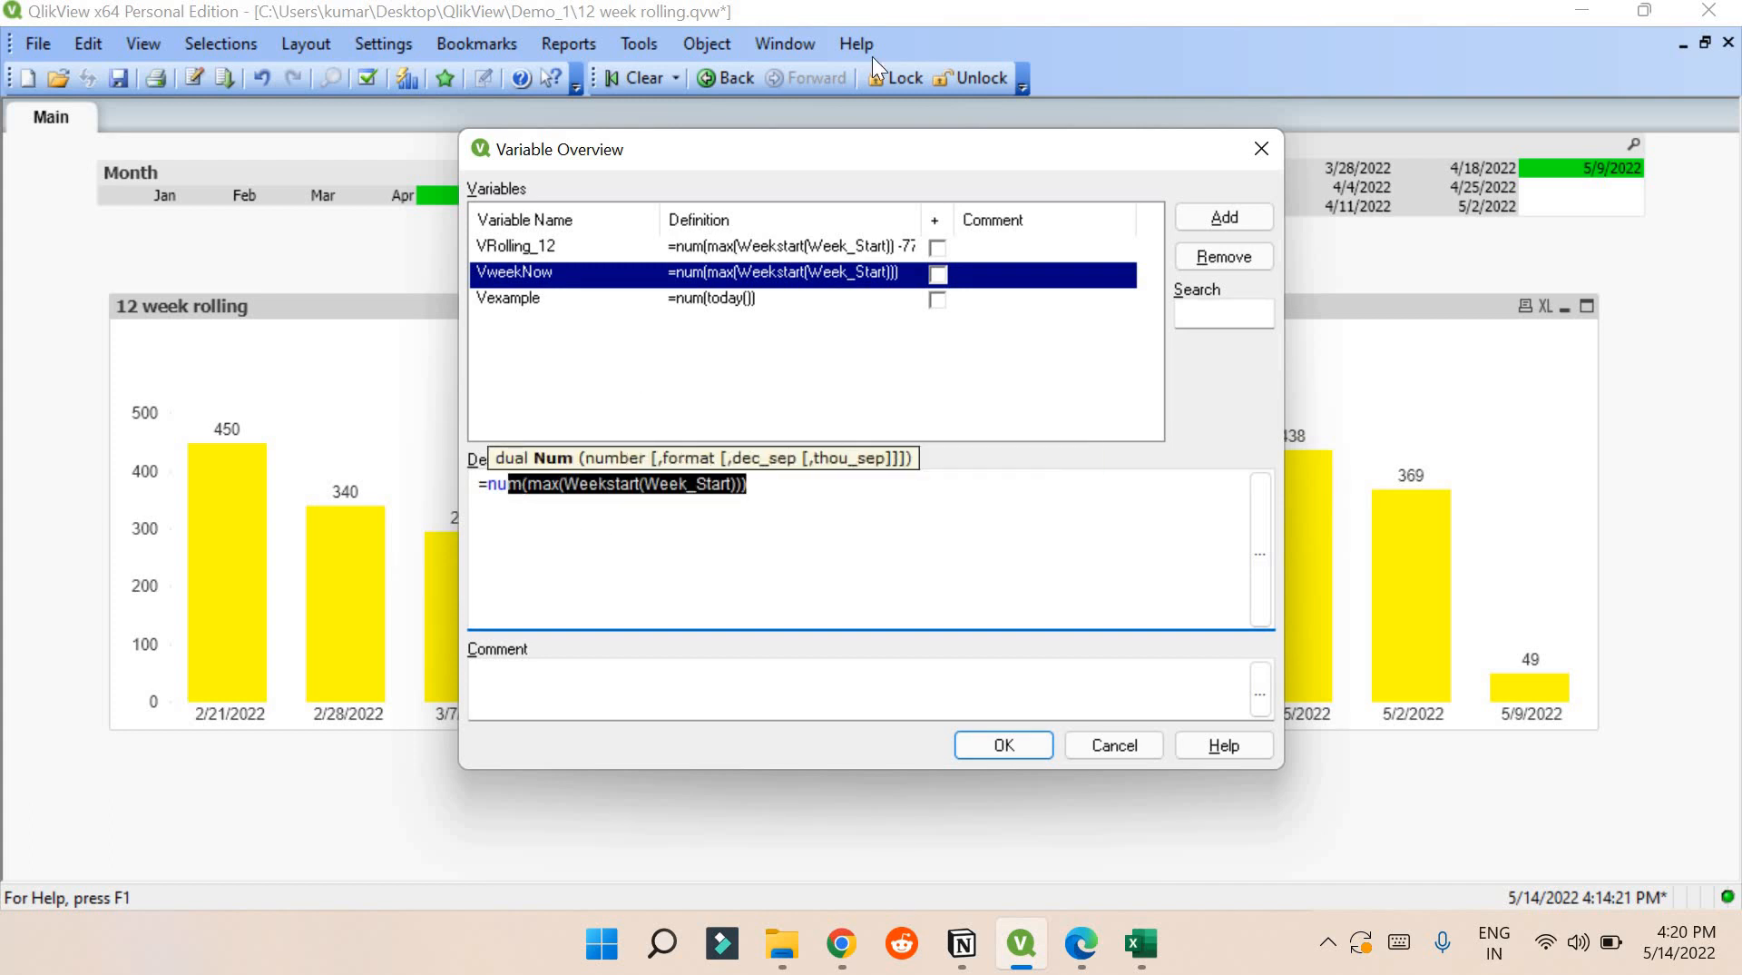
click(741, 243)
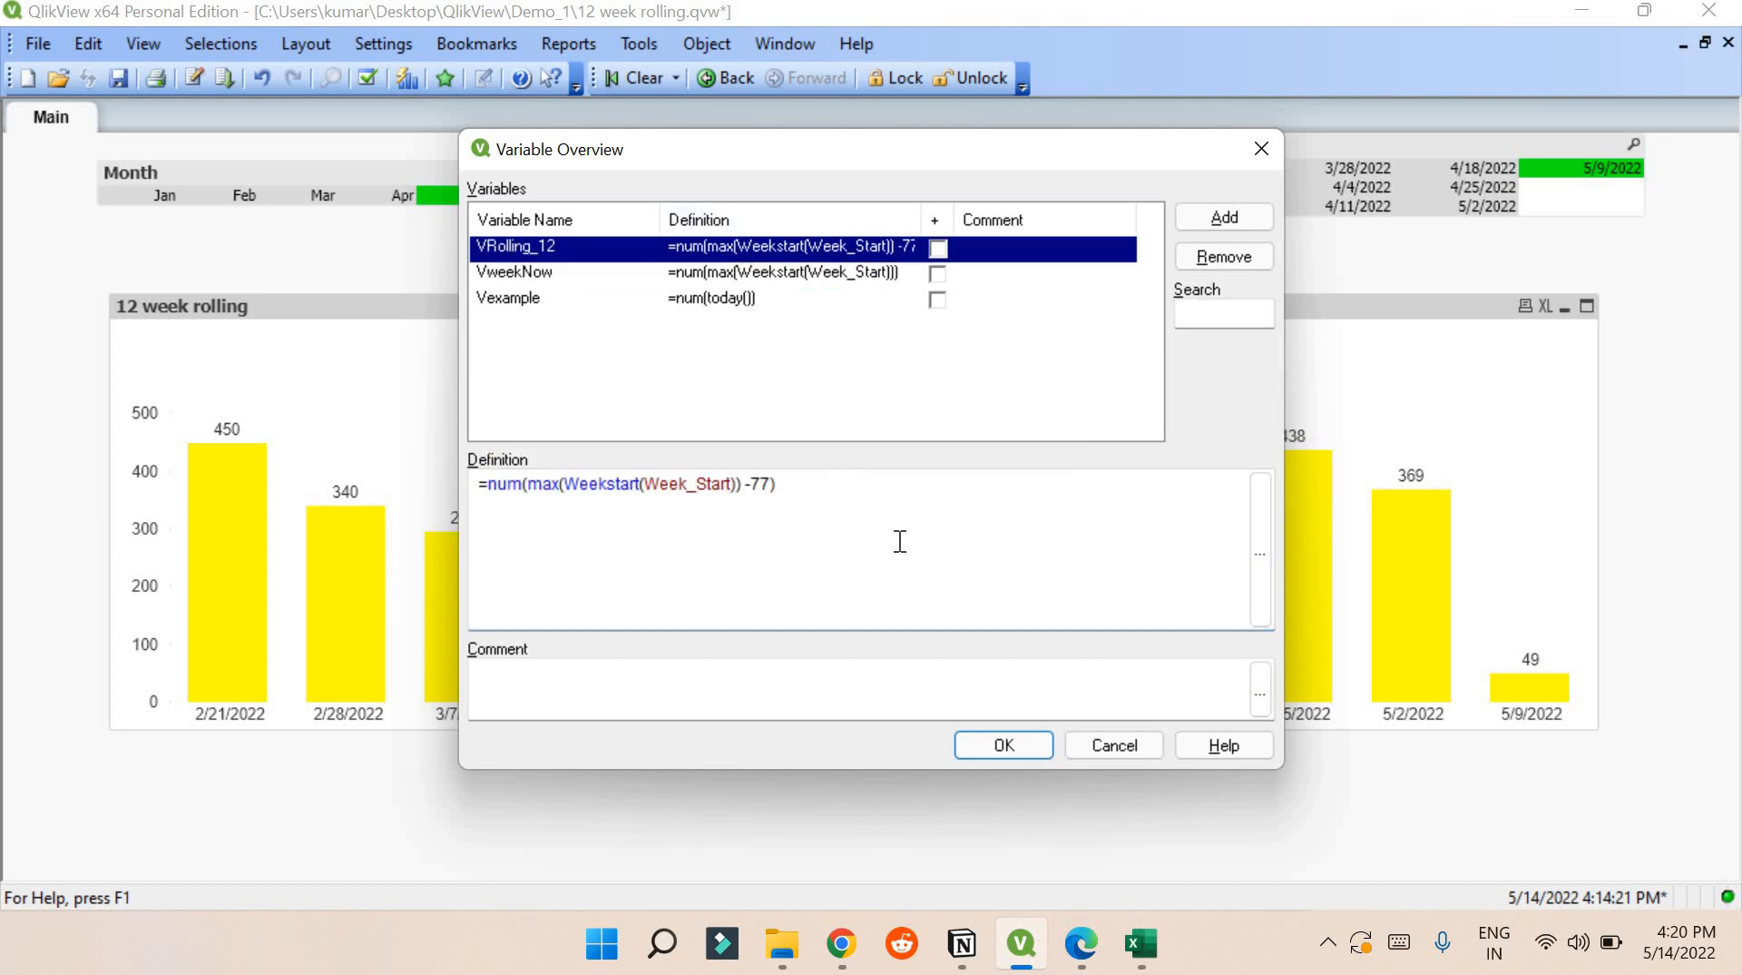
click(808, 273)
Change the day offset in the VRolling_12 variable's definition to -84 and save the variables.
click(808, 248)
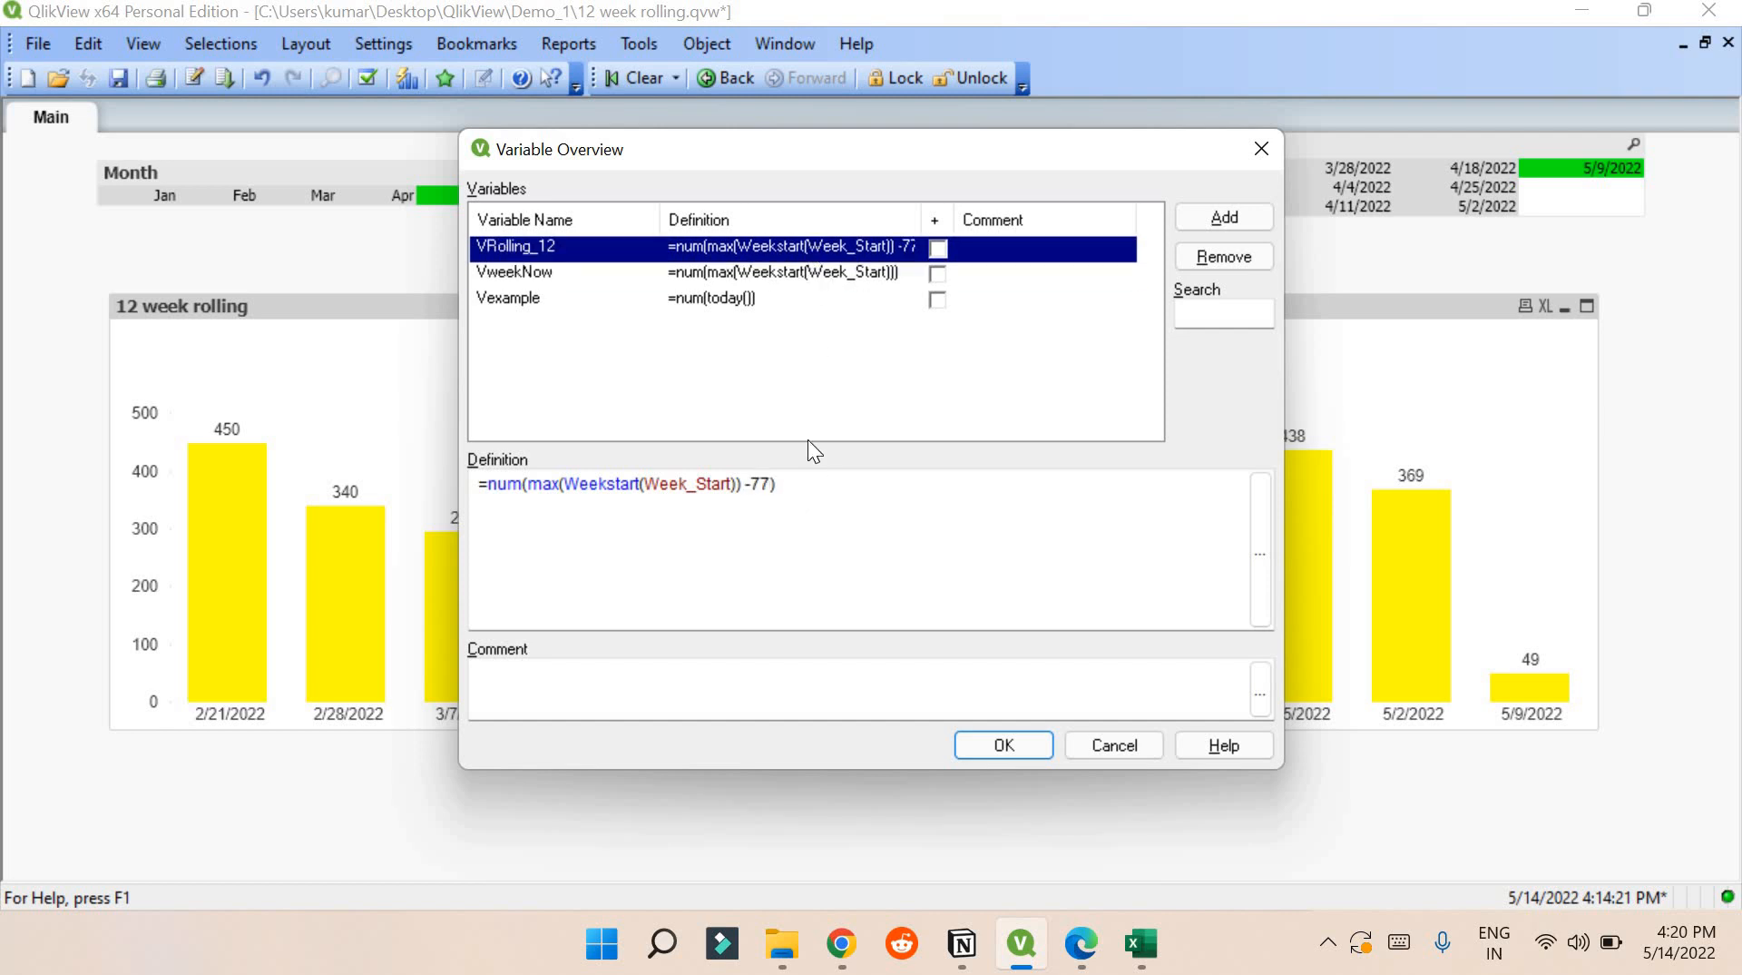
click(770, 488)
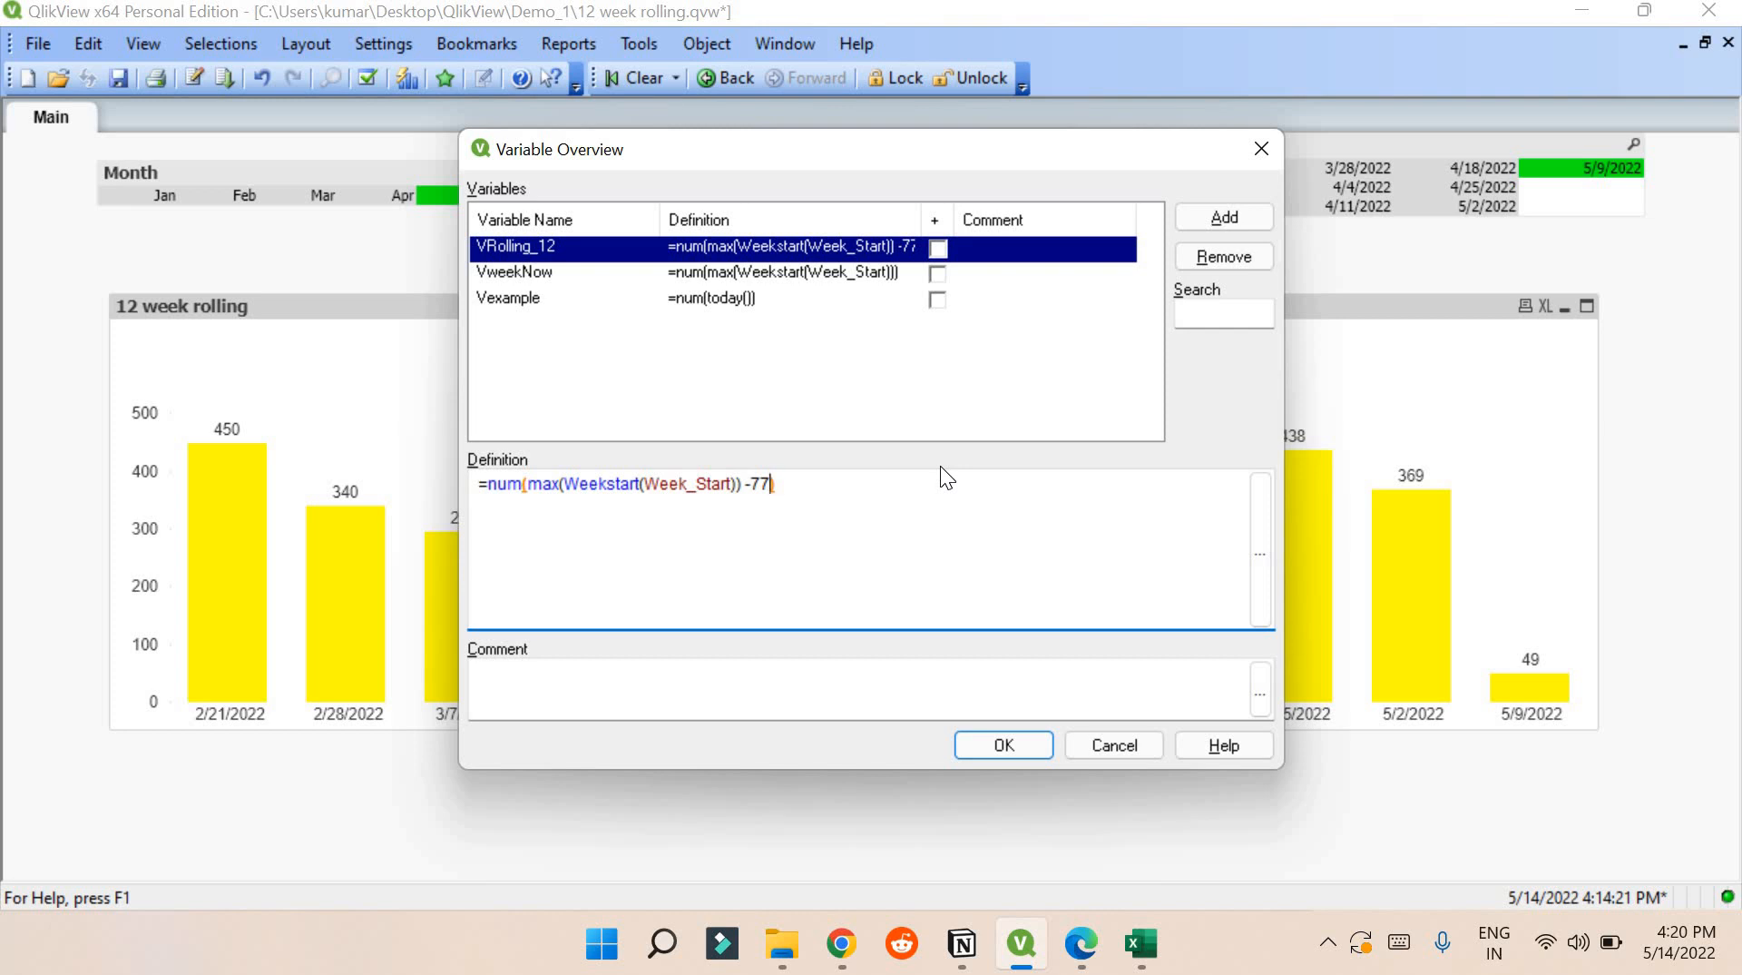
key(BackSpace)
key(BackSpace)
text(84)
click(1003, 744)
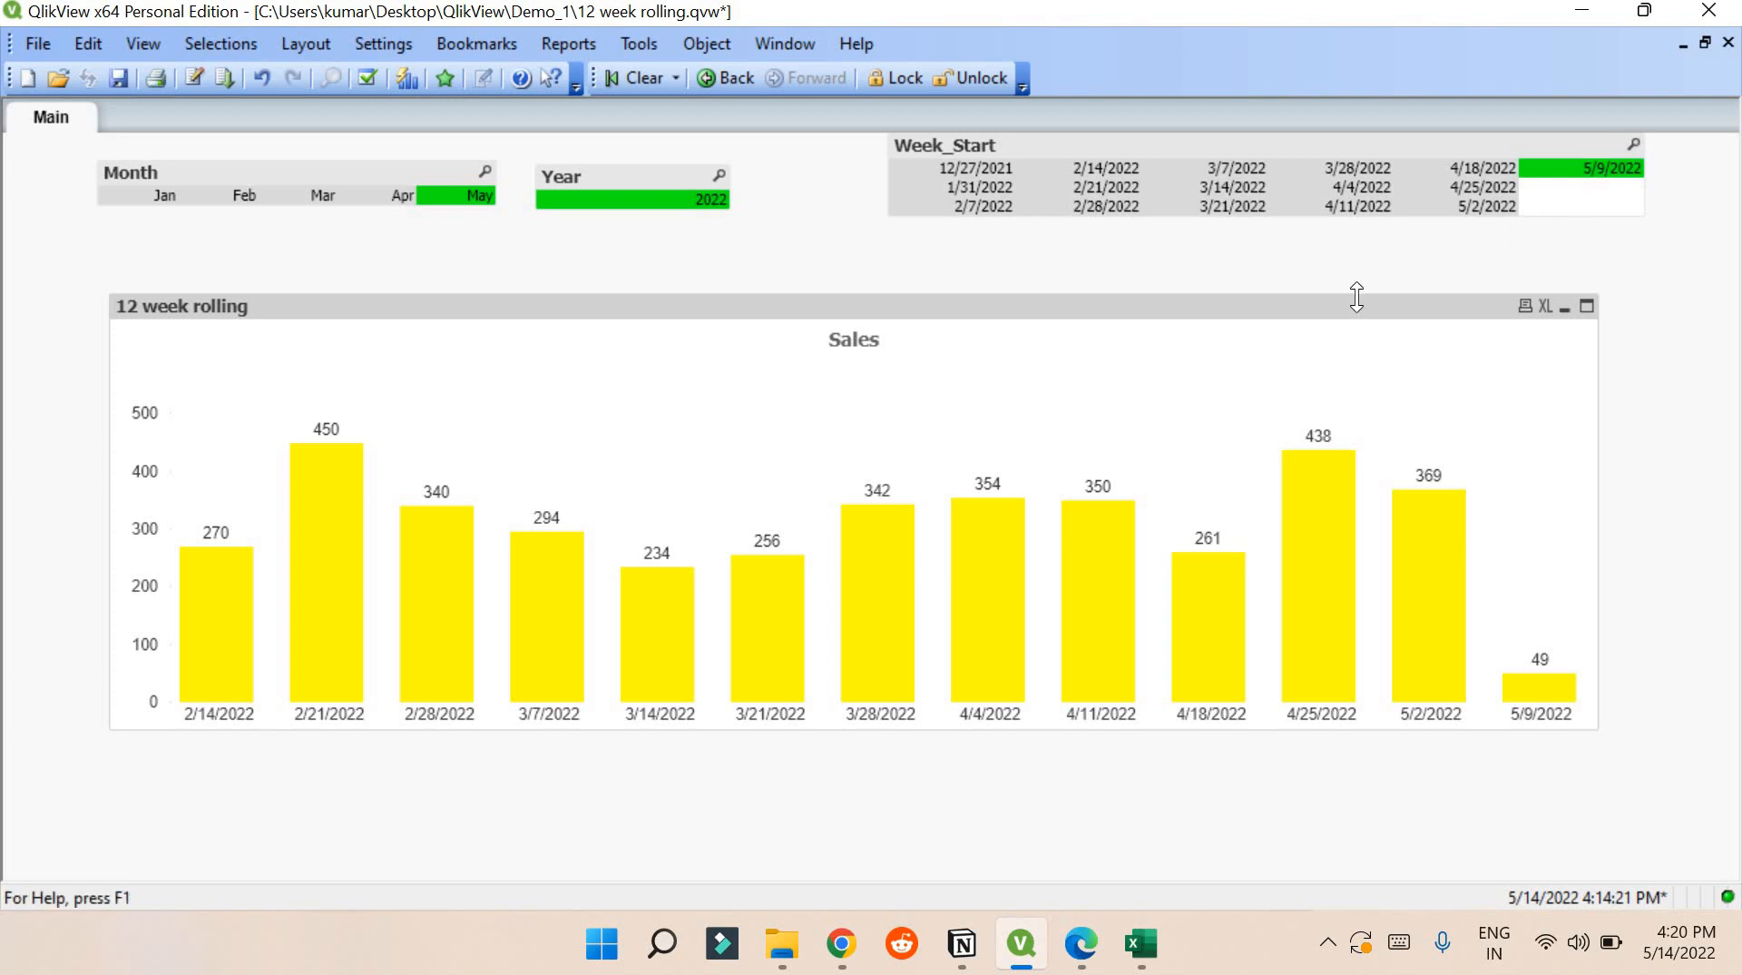
right_click(1201, 397)
click(1227, 417)
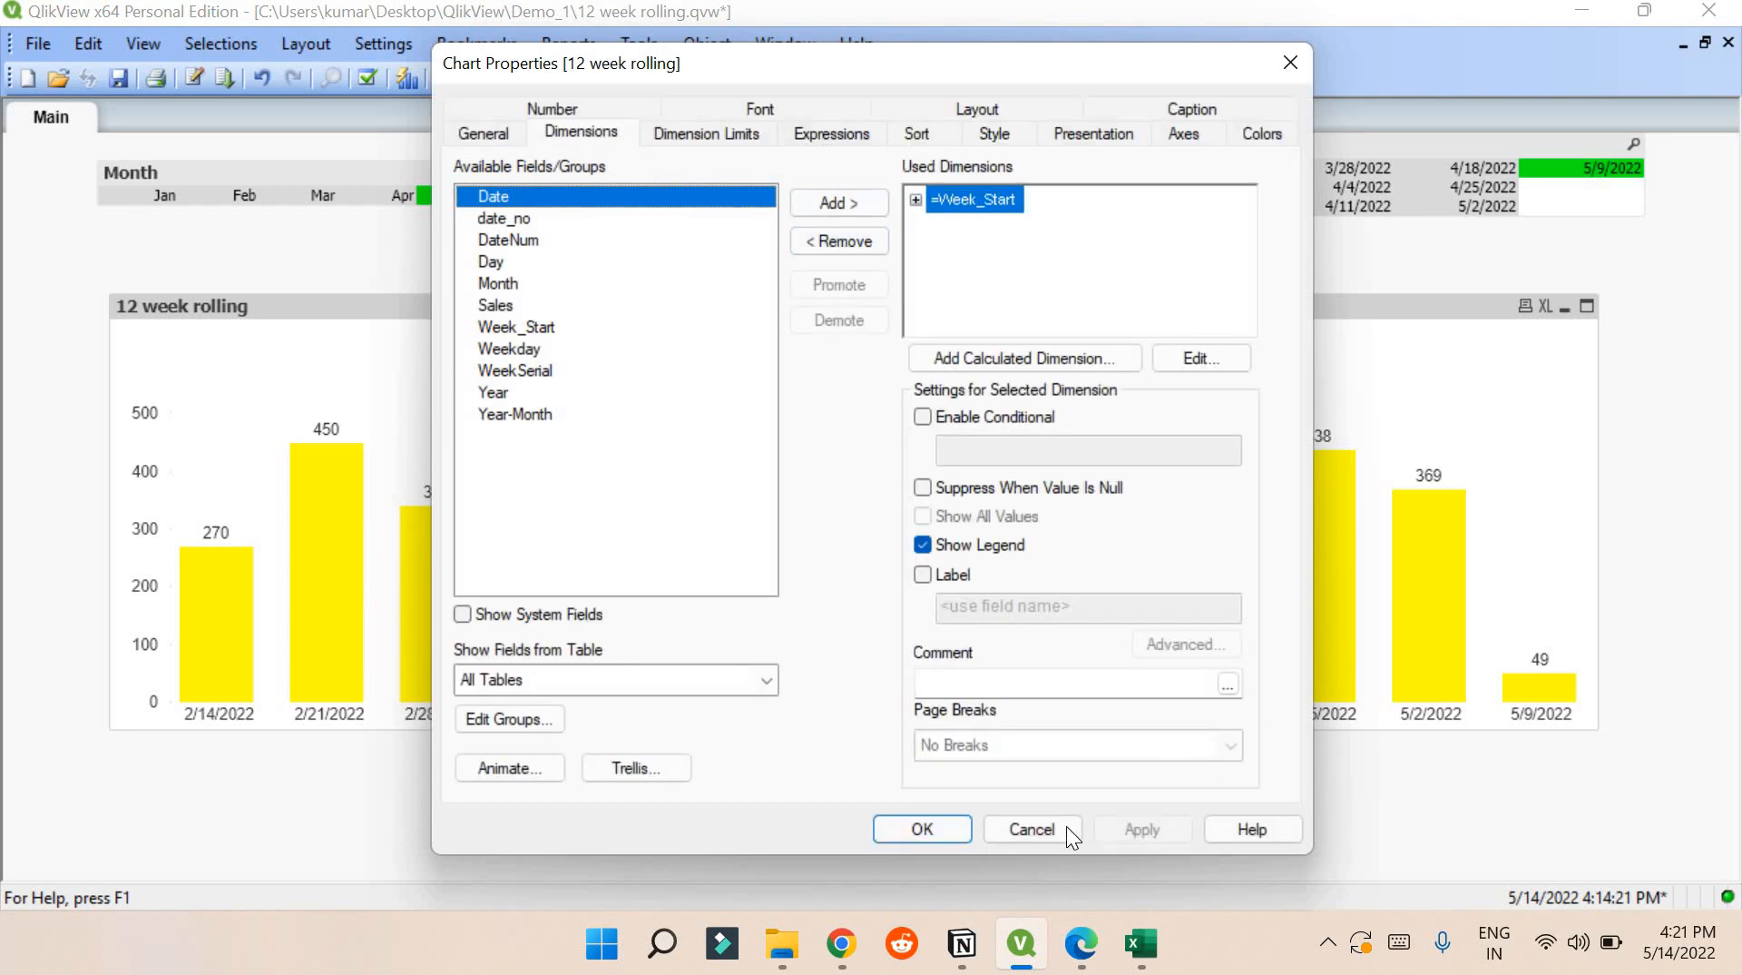
click(1065, 826)
Reopen the variable definitions and re-enter the end of VRolling_12 as =num(max(Weekstart(Week_Start)) -84).
key(ctrl+alt+v)
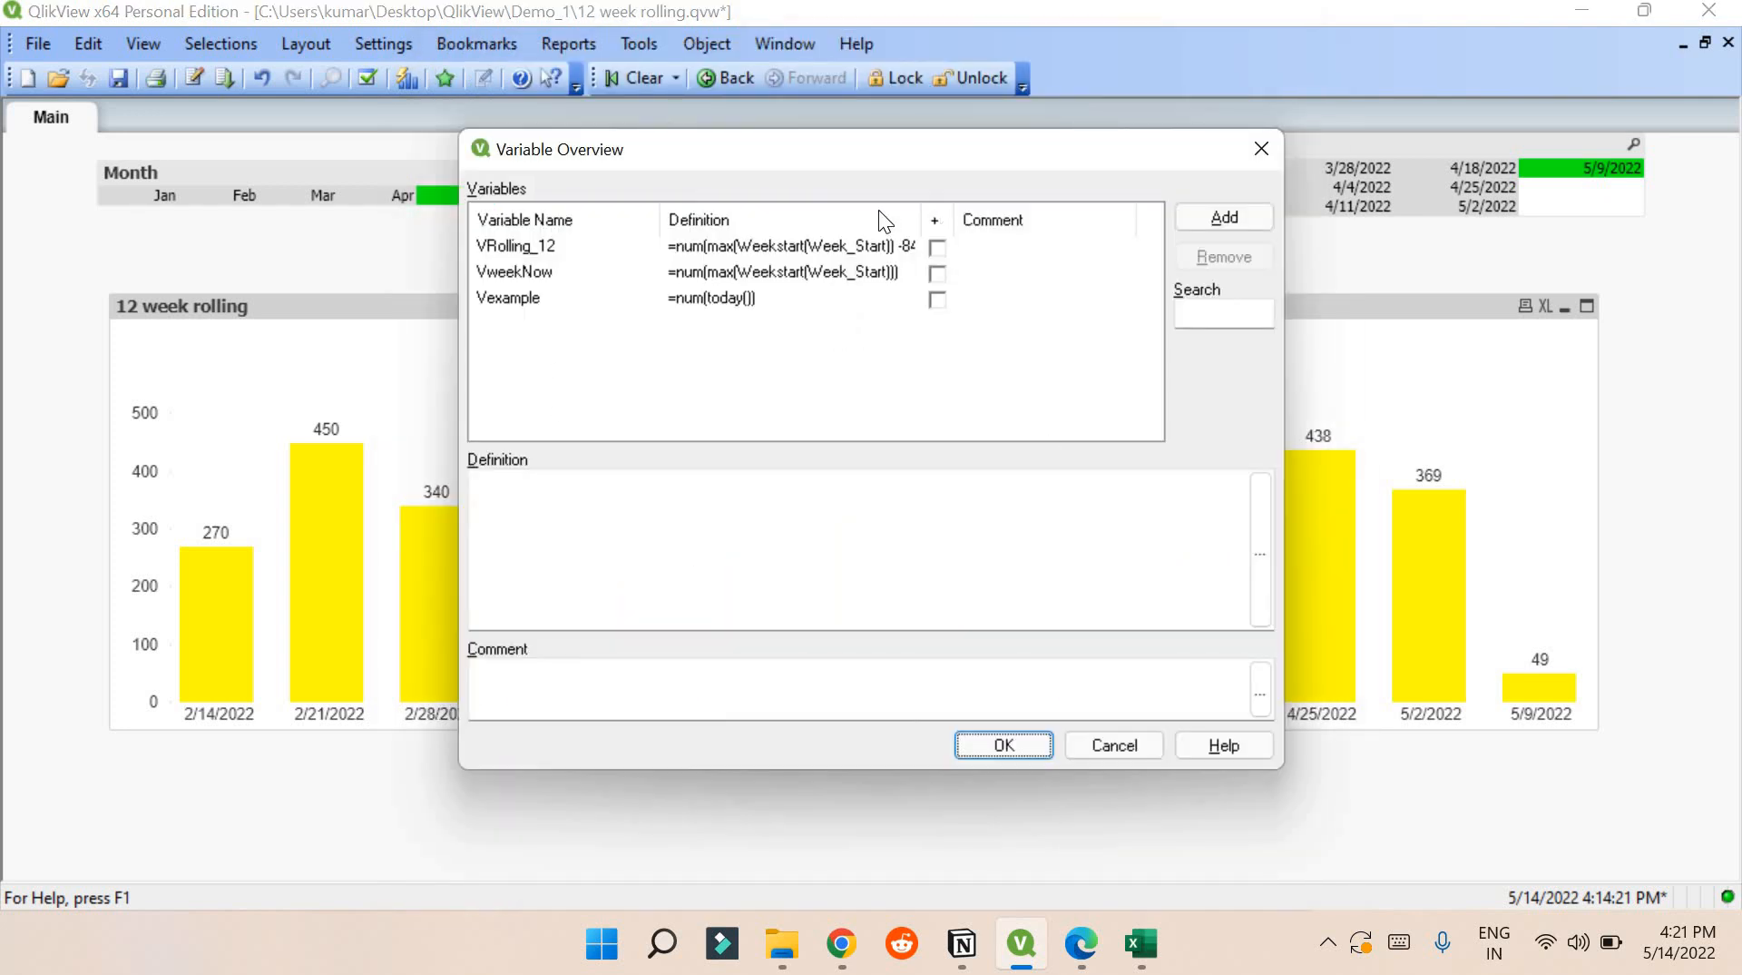
click(867, 247)
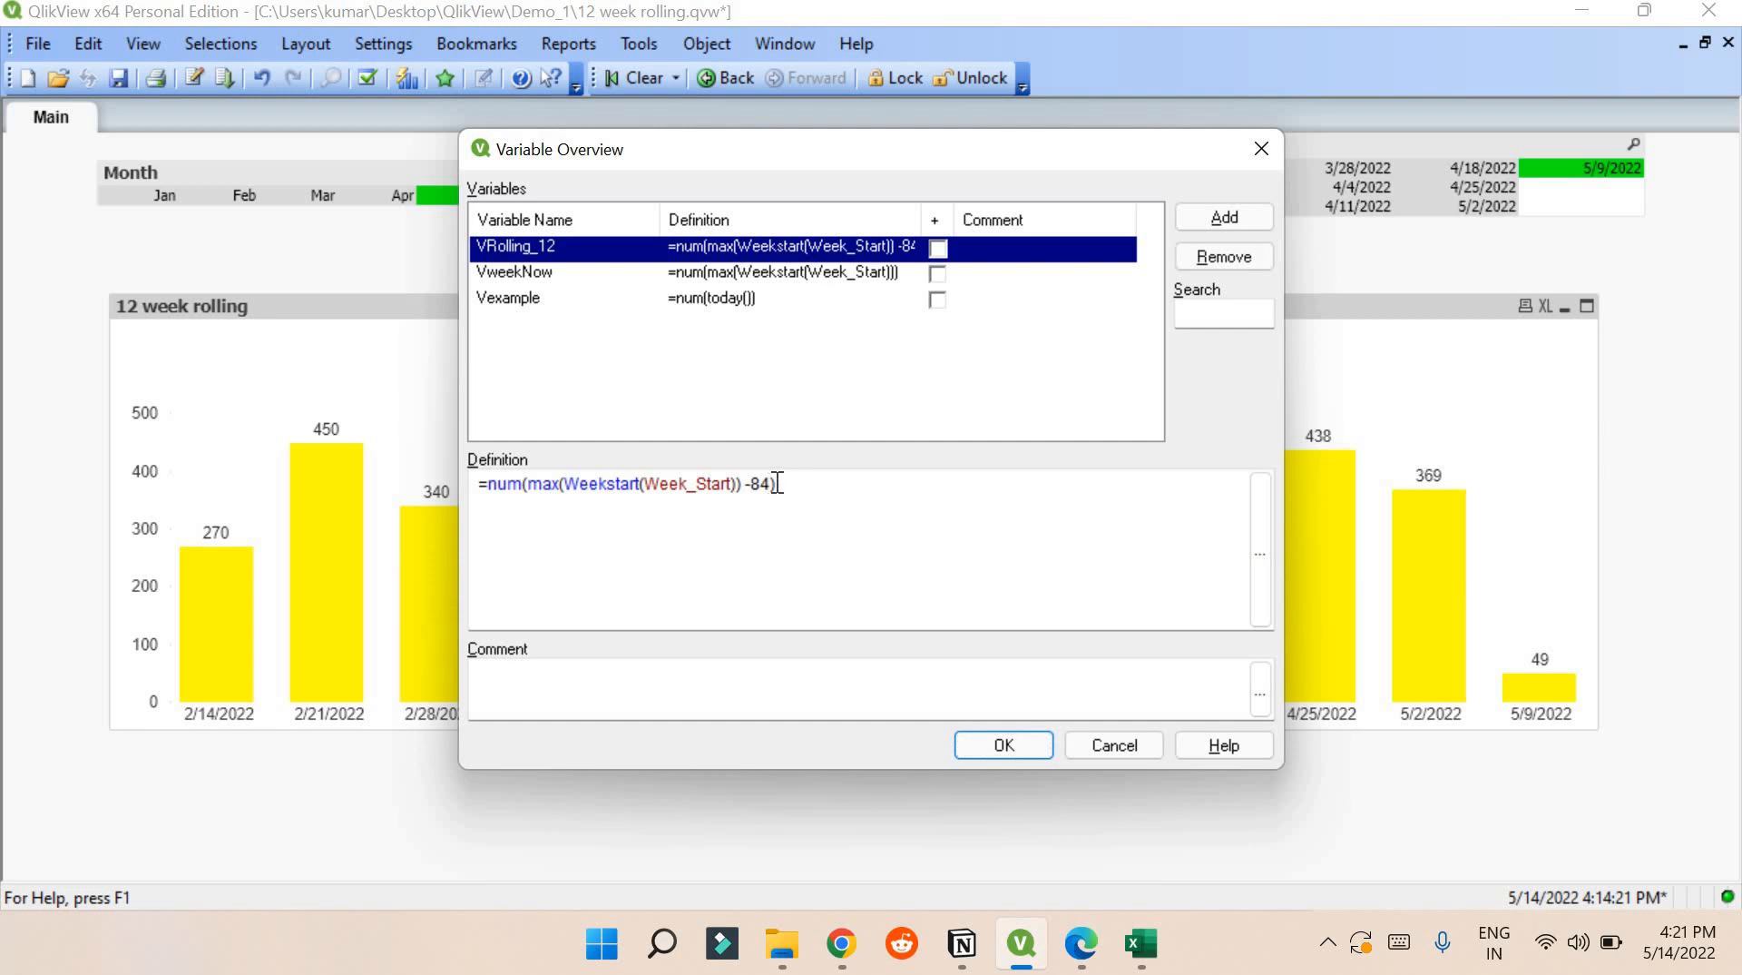
click(846, 484)
key(BackSpace)
key(BackSpace)
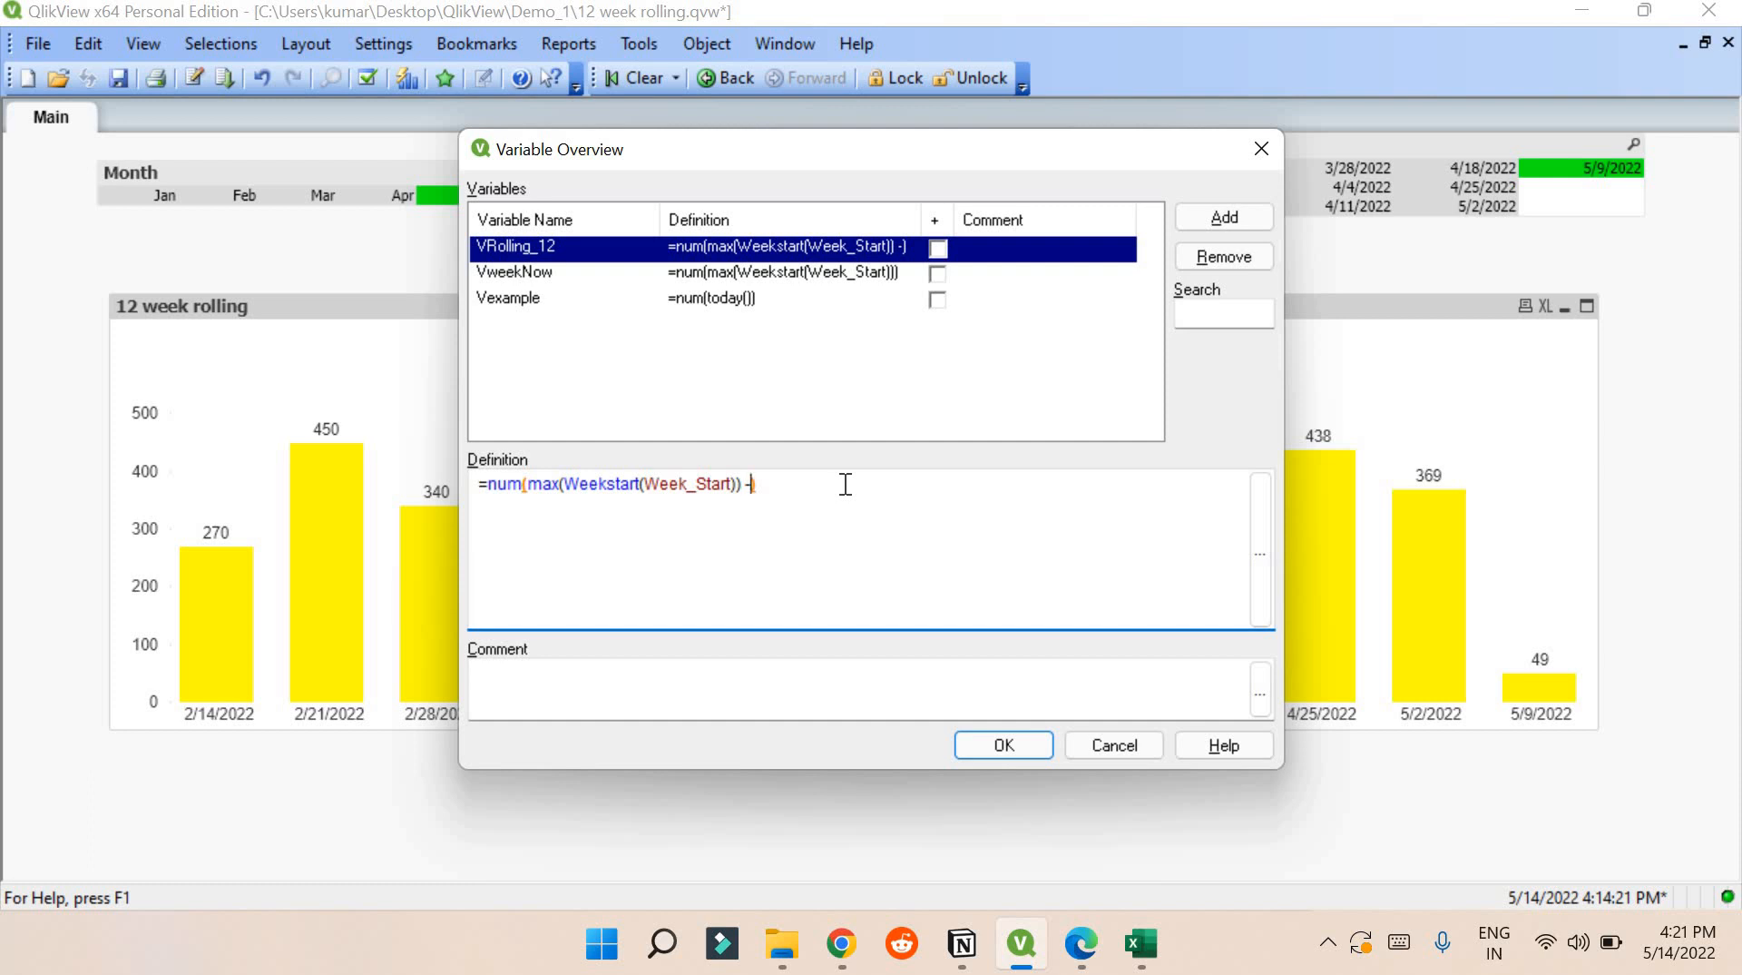
text(84)
text())
Examine the nested functions in the VweekNow variable's definition and confirm the Variable Overview.
click(831, 266)
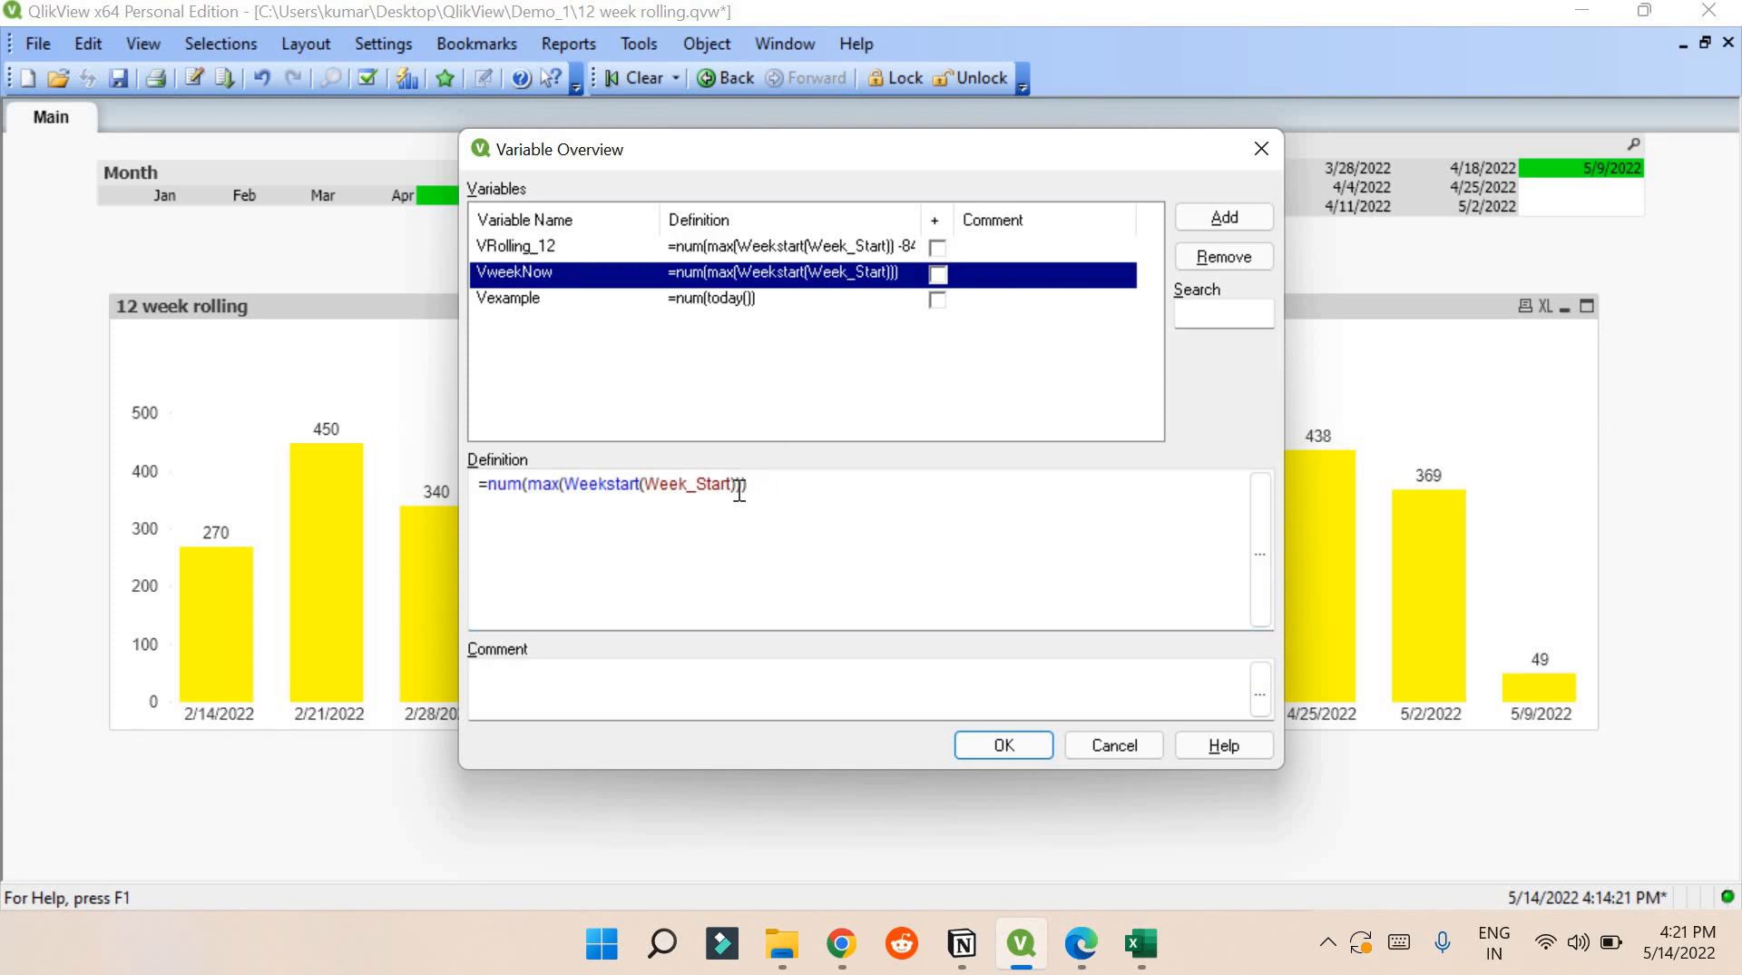
click(580, 496)
click(646, 490)
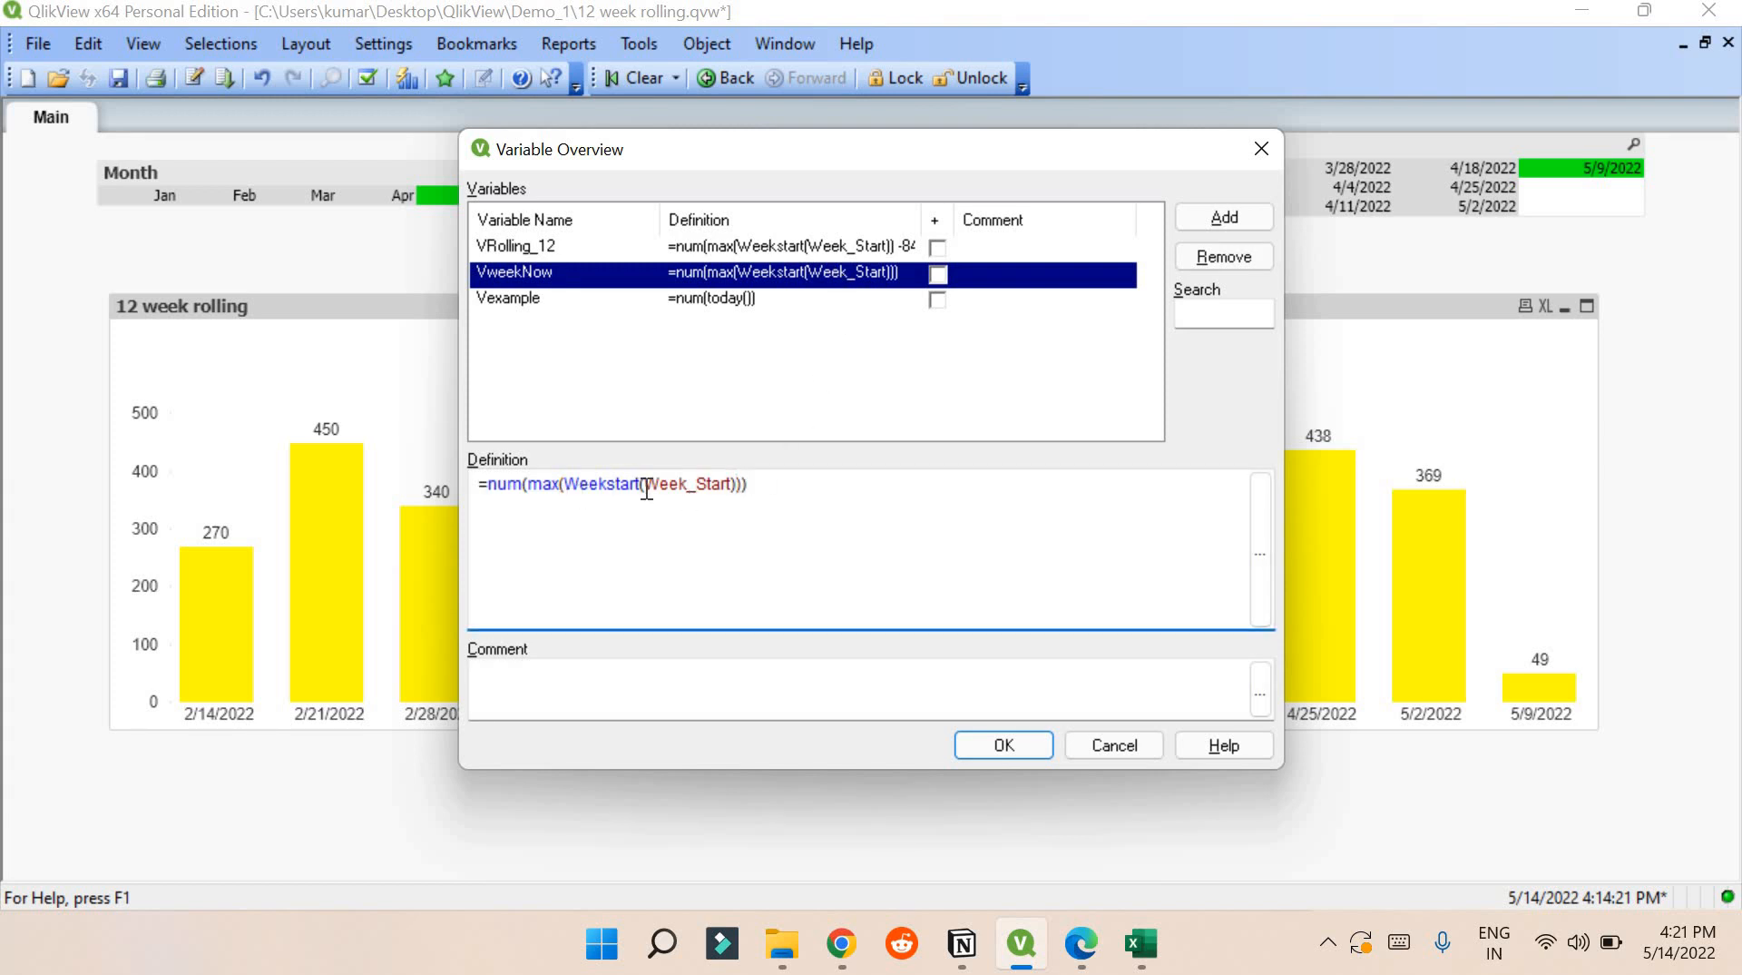
click(706, 486)
click(969, 744)
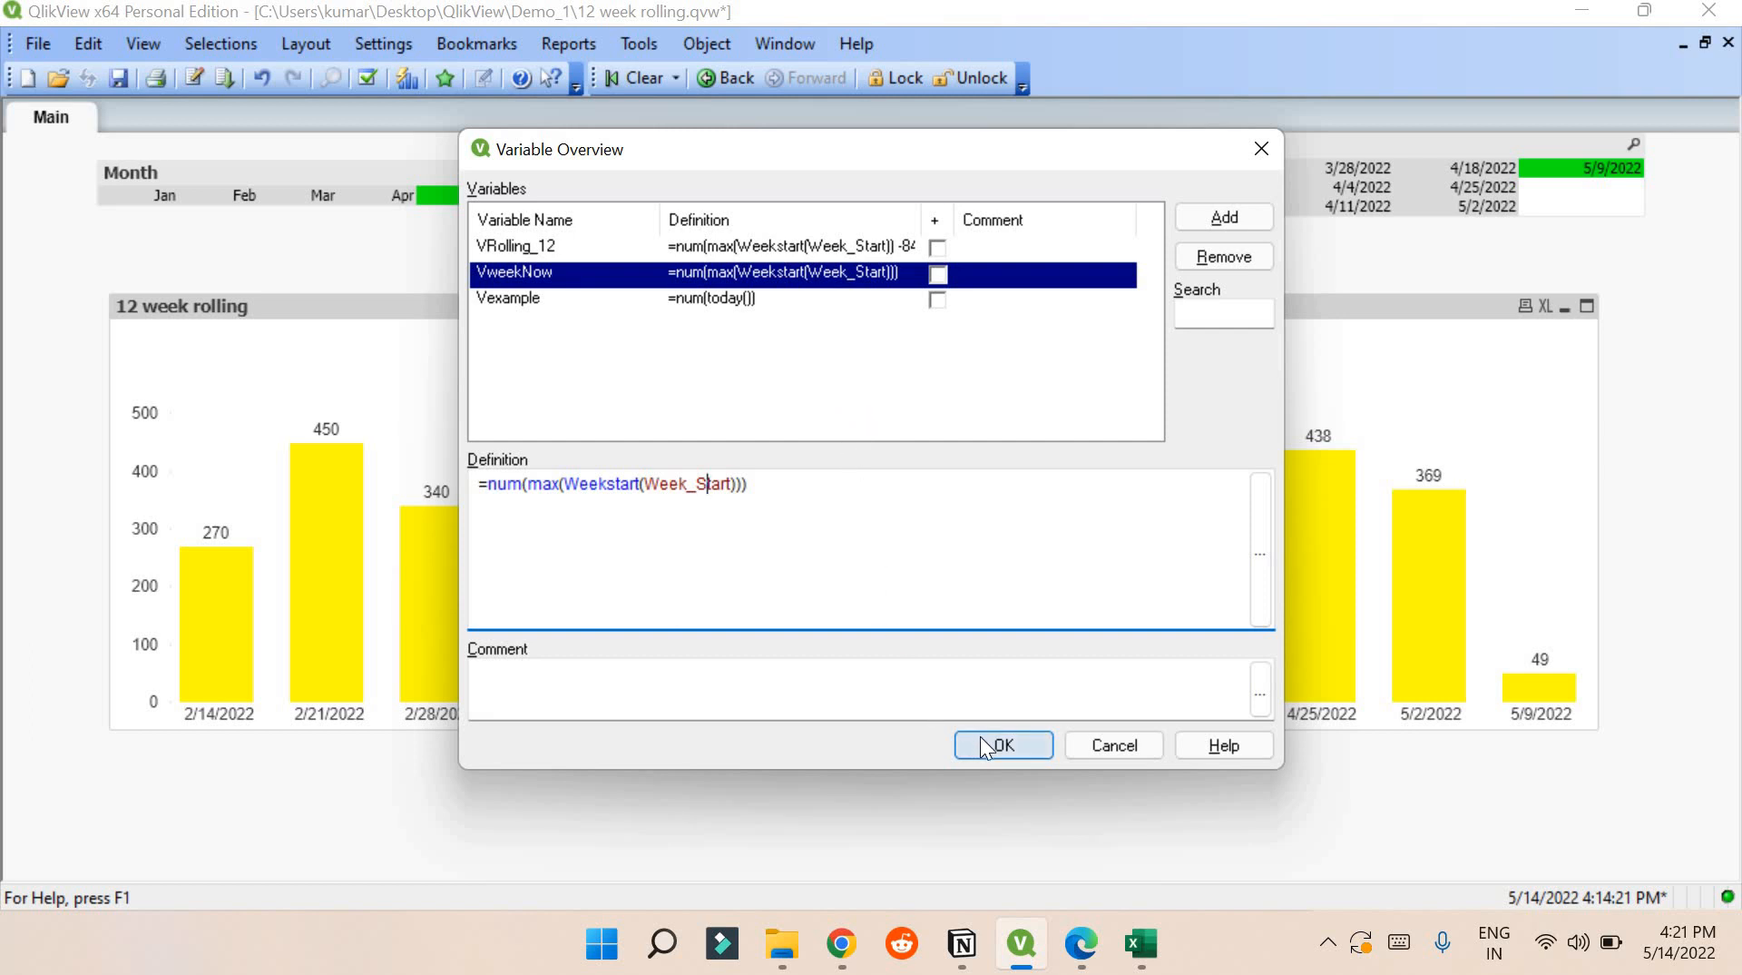
Open the Sales expression of the 12 week rolling chart in the expression editor.
right_click(904, 534)
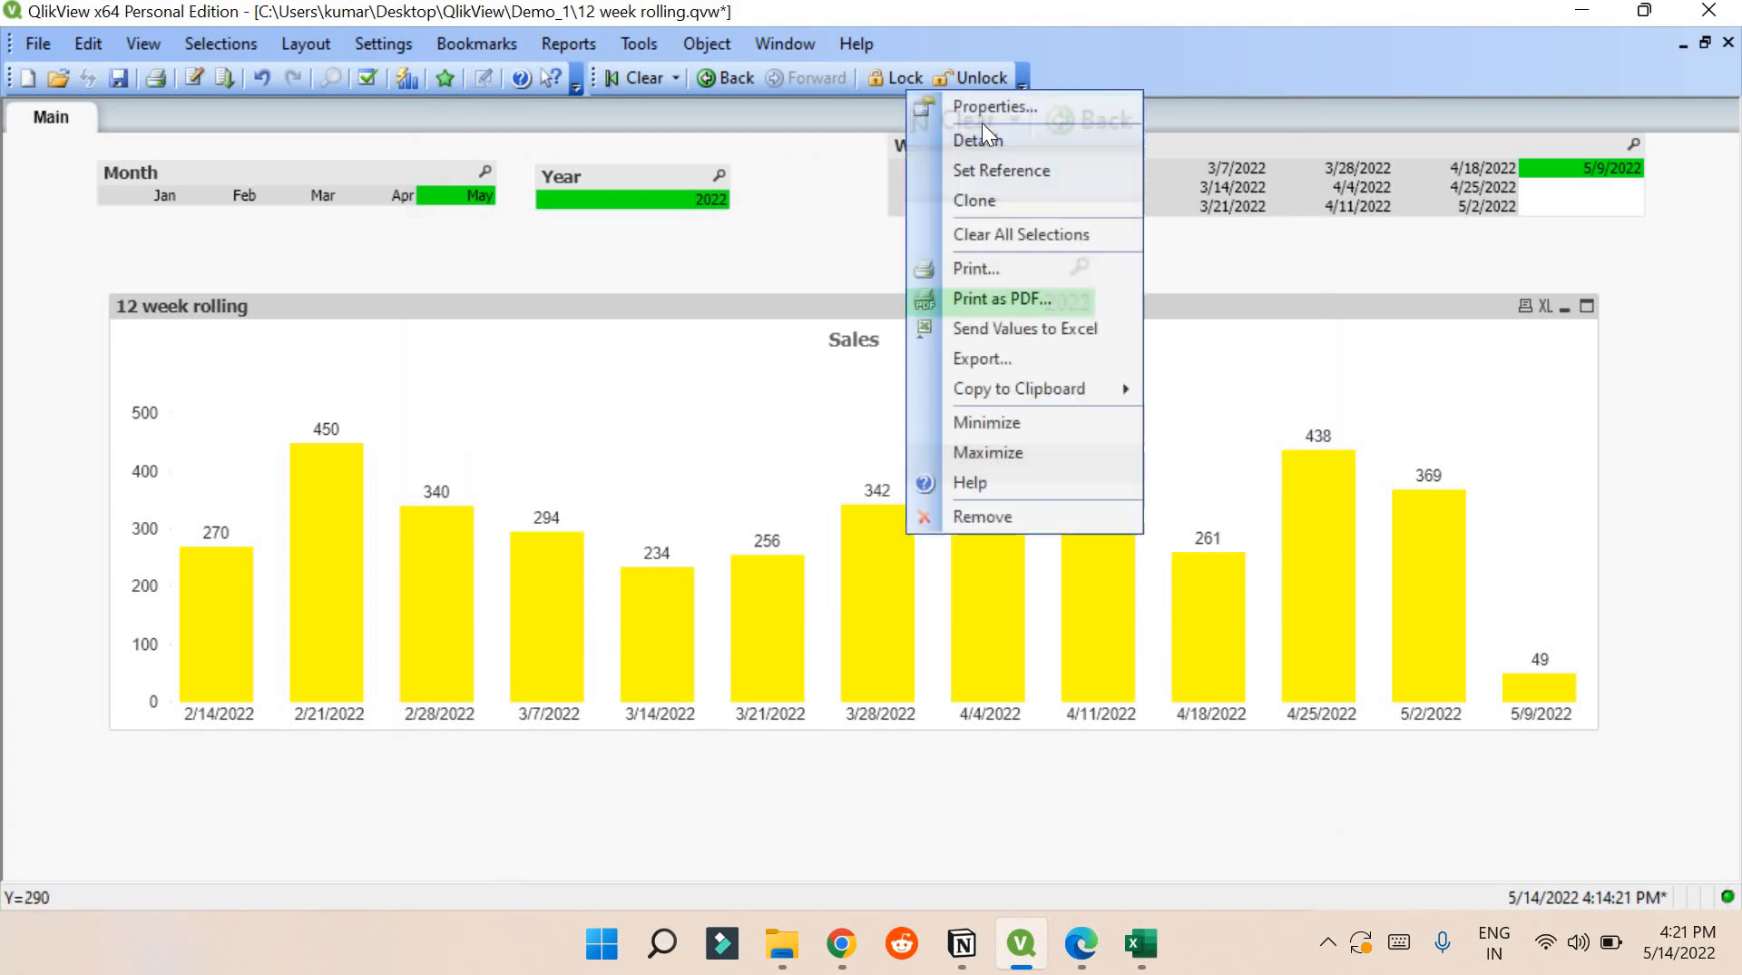
click(988, 95)
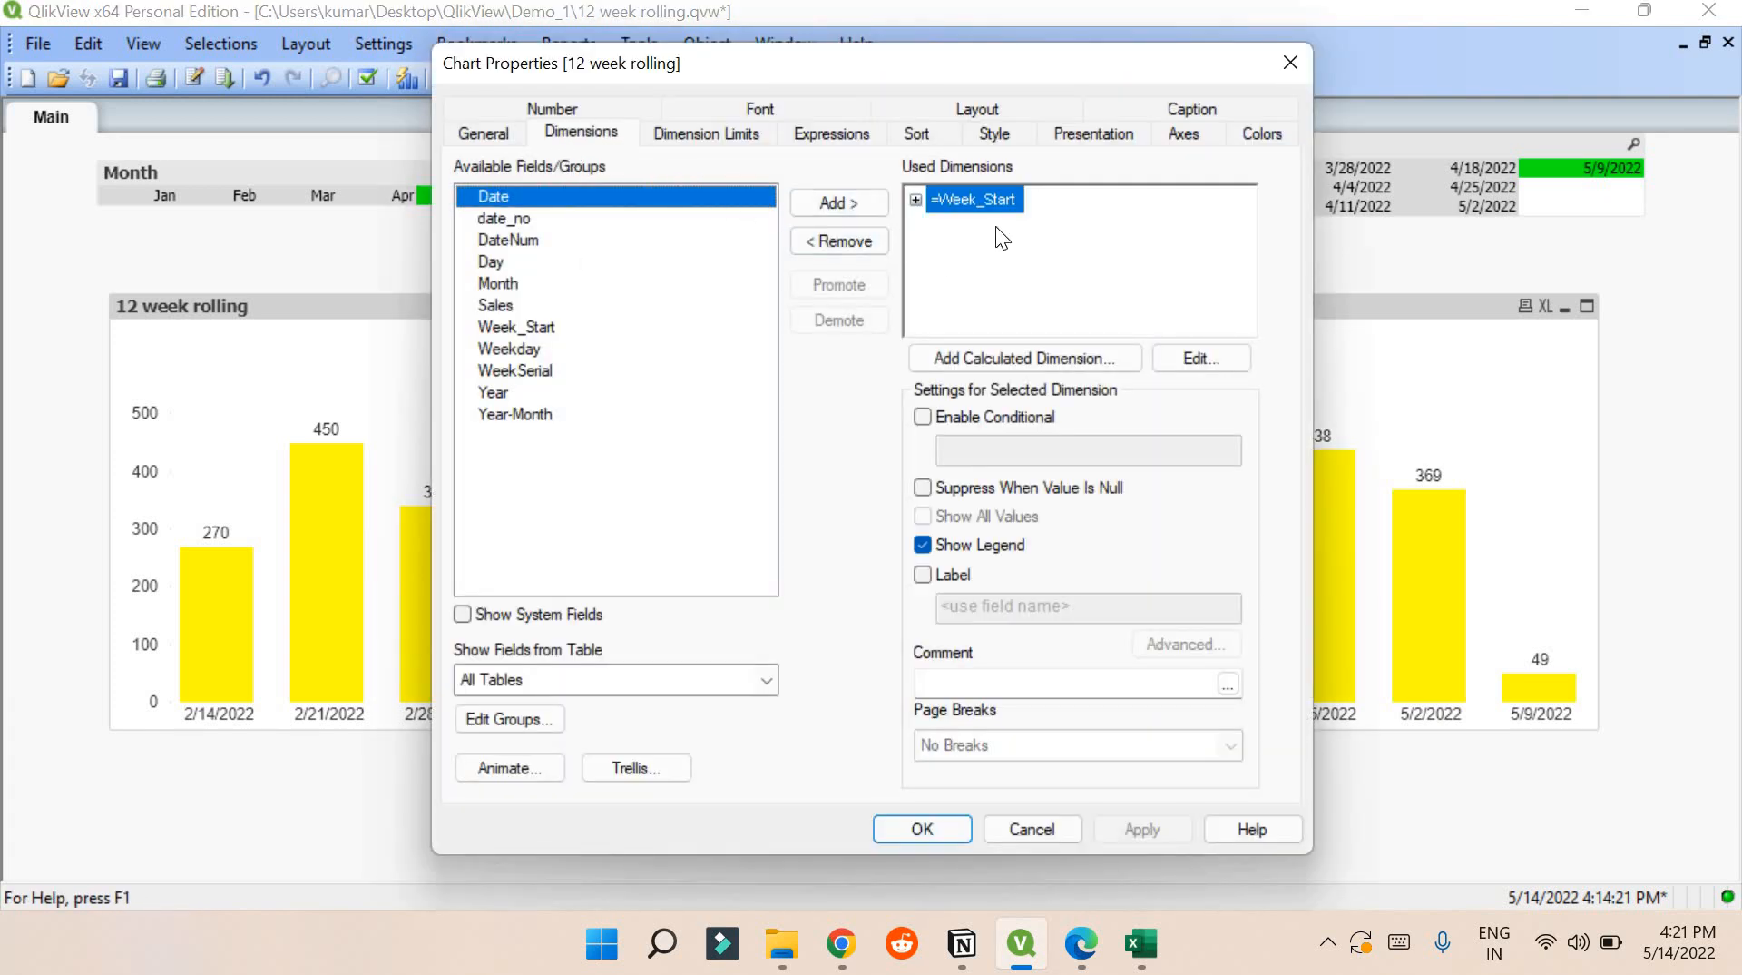
click(844, 141)
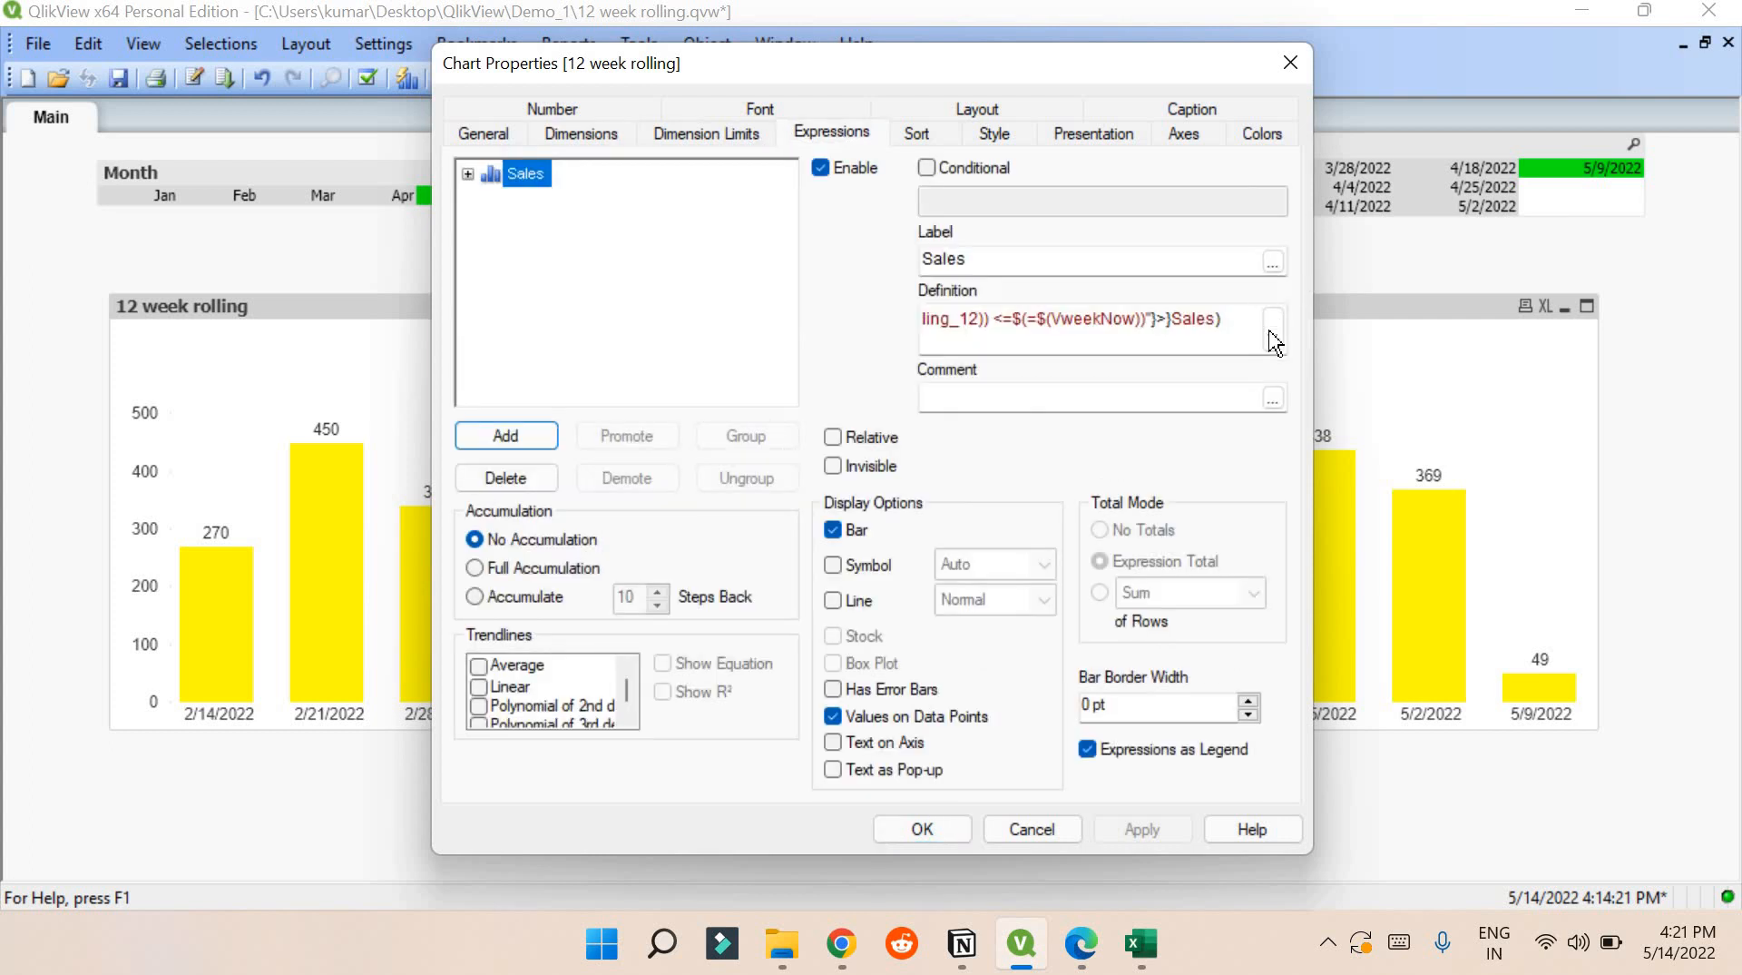
click(1273, 327)
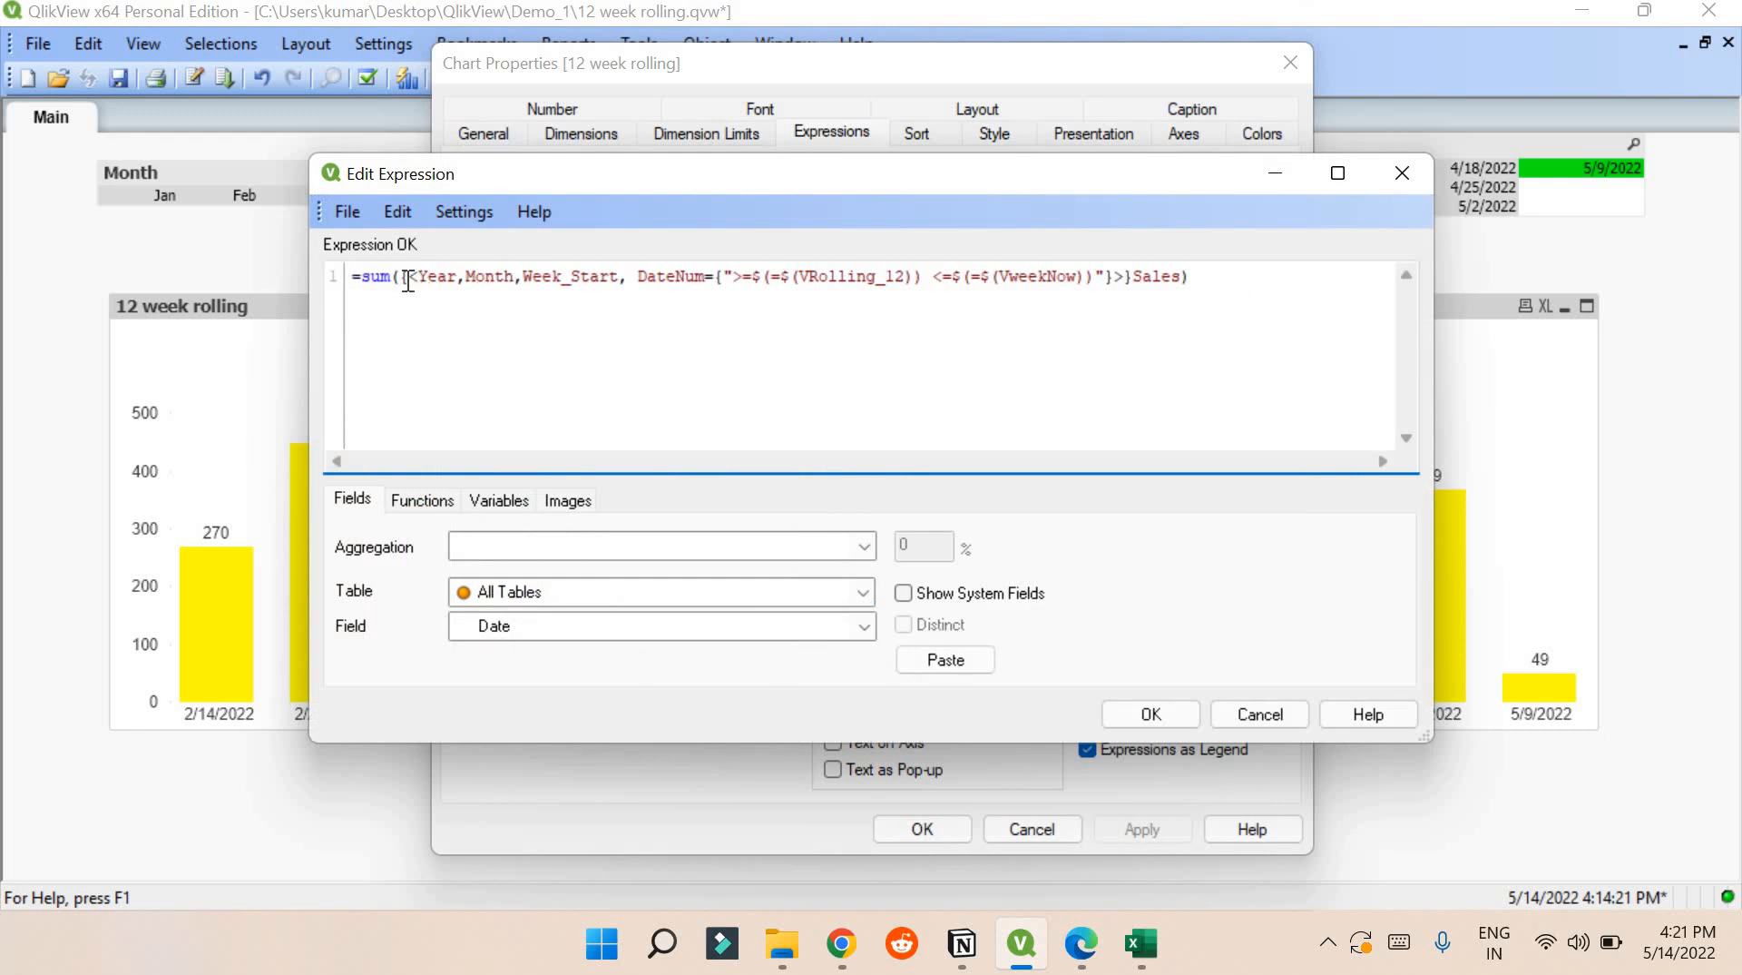
Examine the DateNum set modifier and its VRolling_12 and VweekNow limits in the Sales expression, and close the chart properties without changes.
drag(414, 282, 706, 273)
click(648, 275)
click(719, 296)
drag(636, 275, 915, 274)
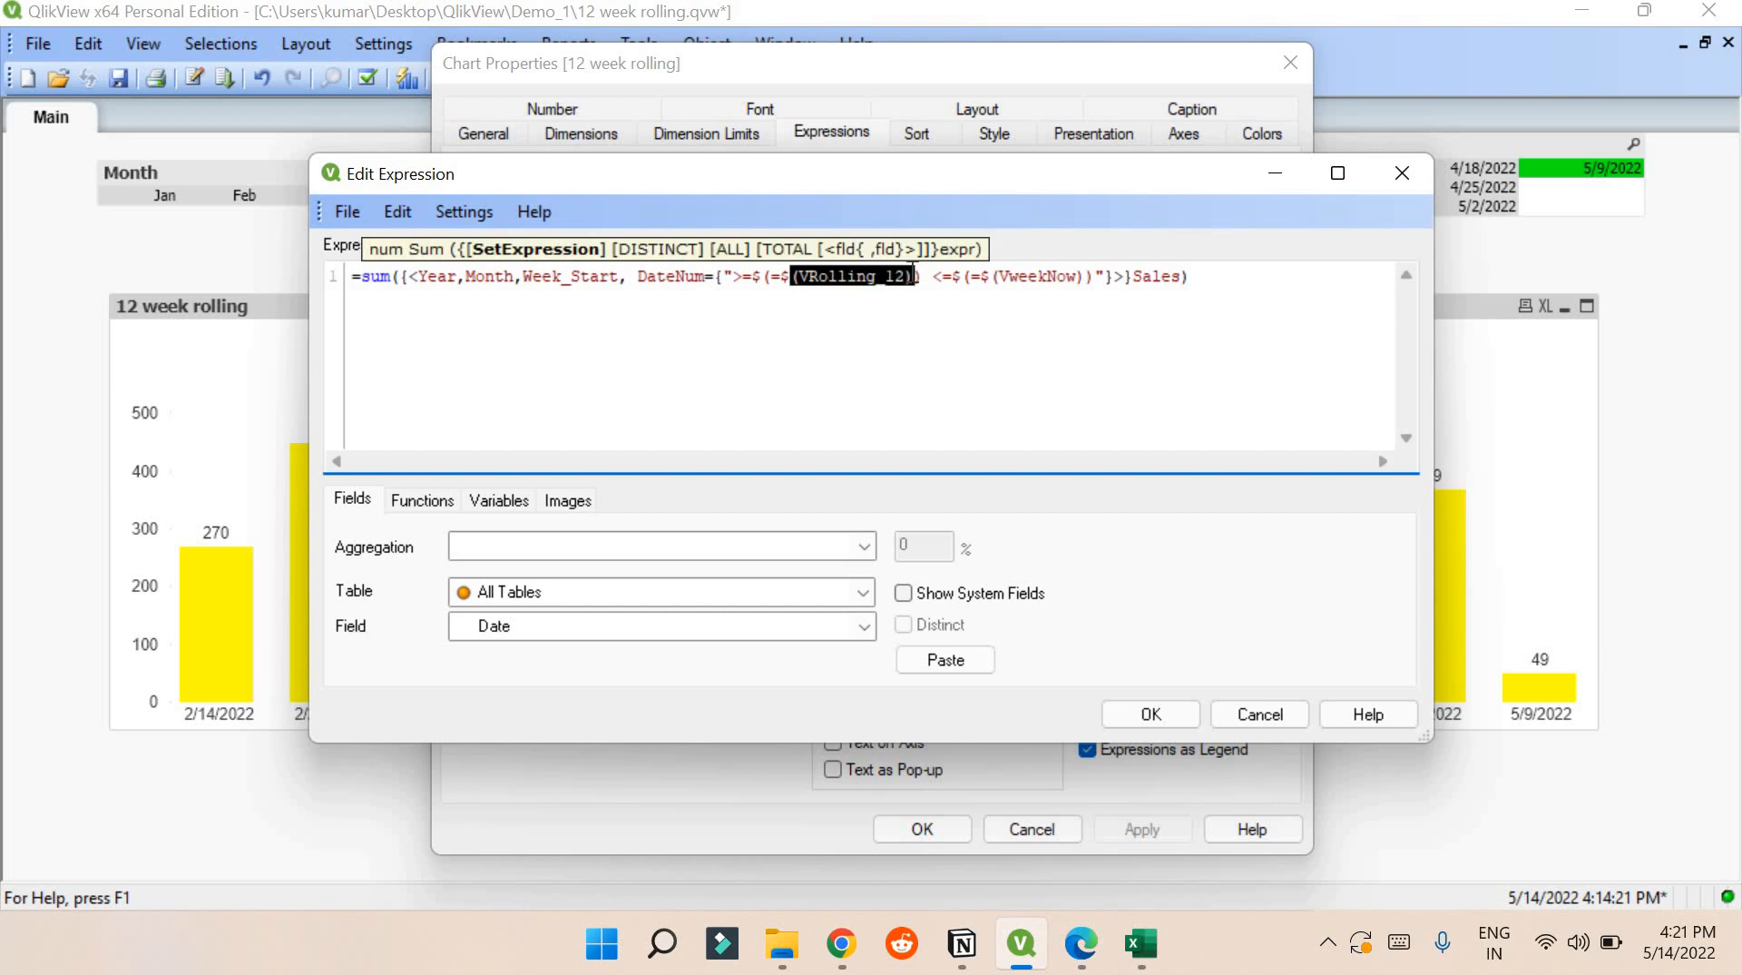
click(807, 276)
drag(859, 275, 1074, 266)
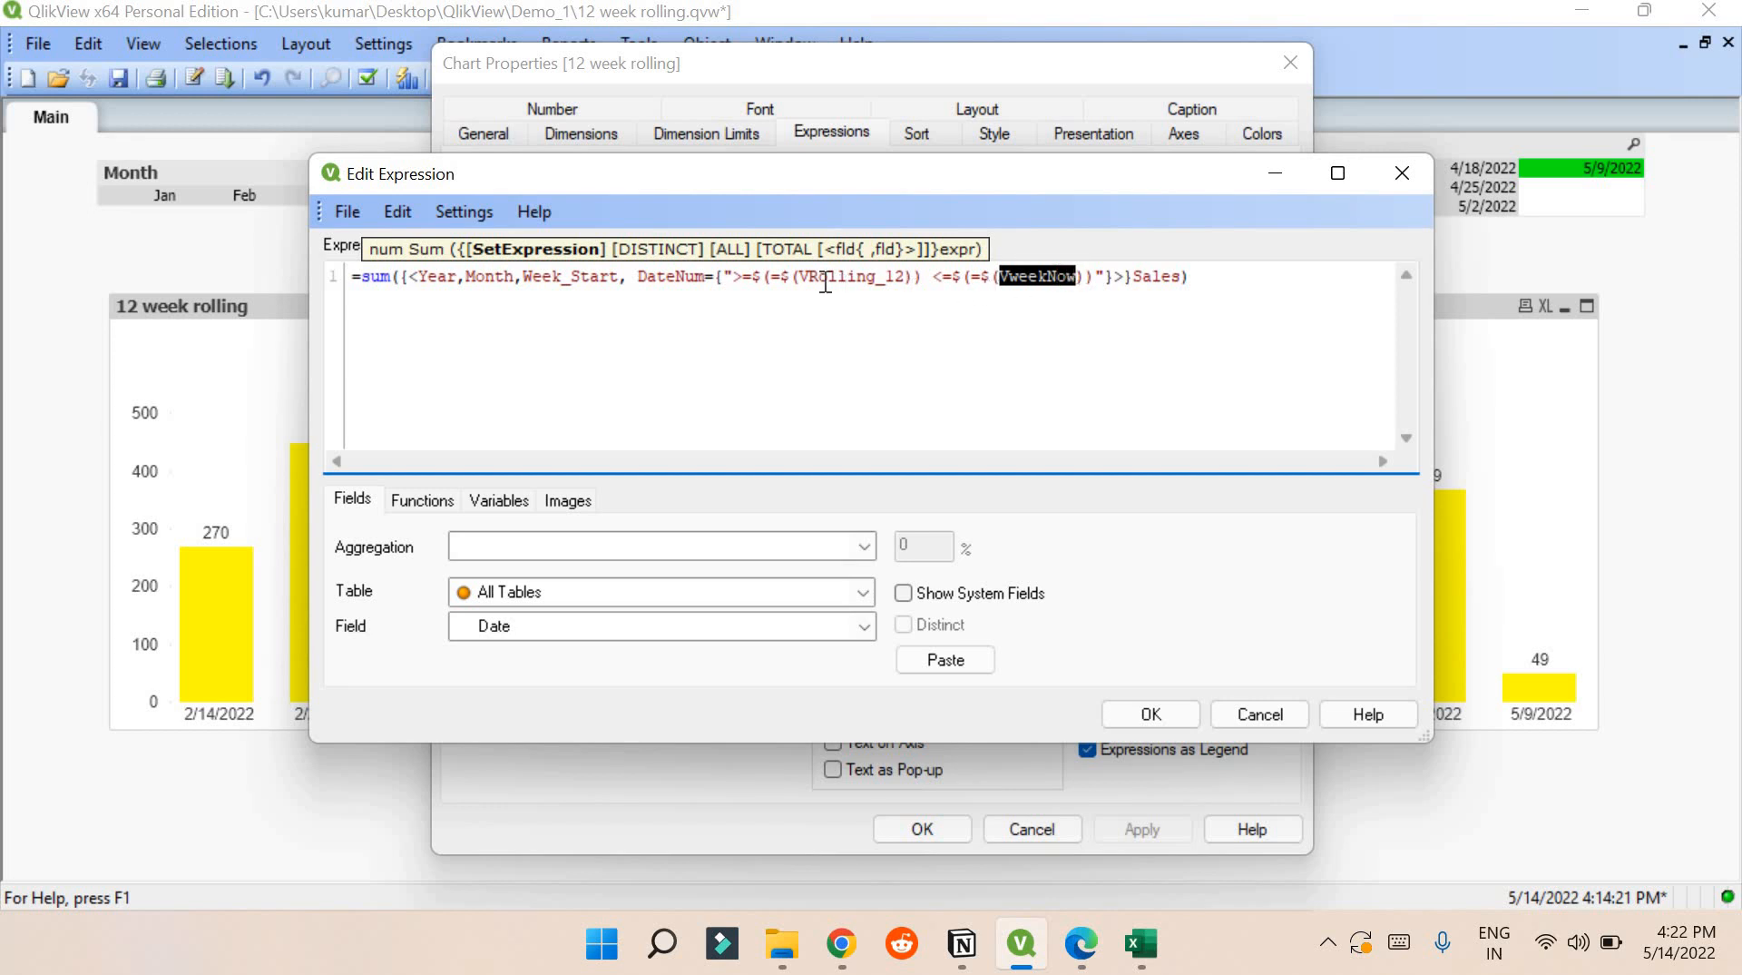
drag(800, 276, 1037, 276)
click(1245, 708)
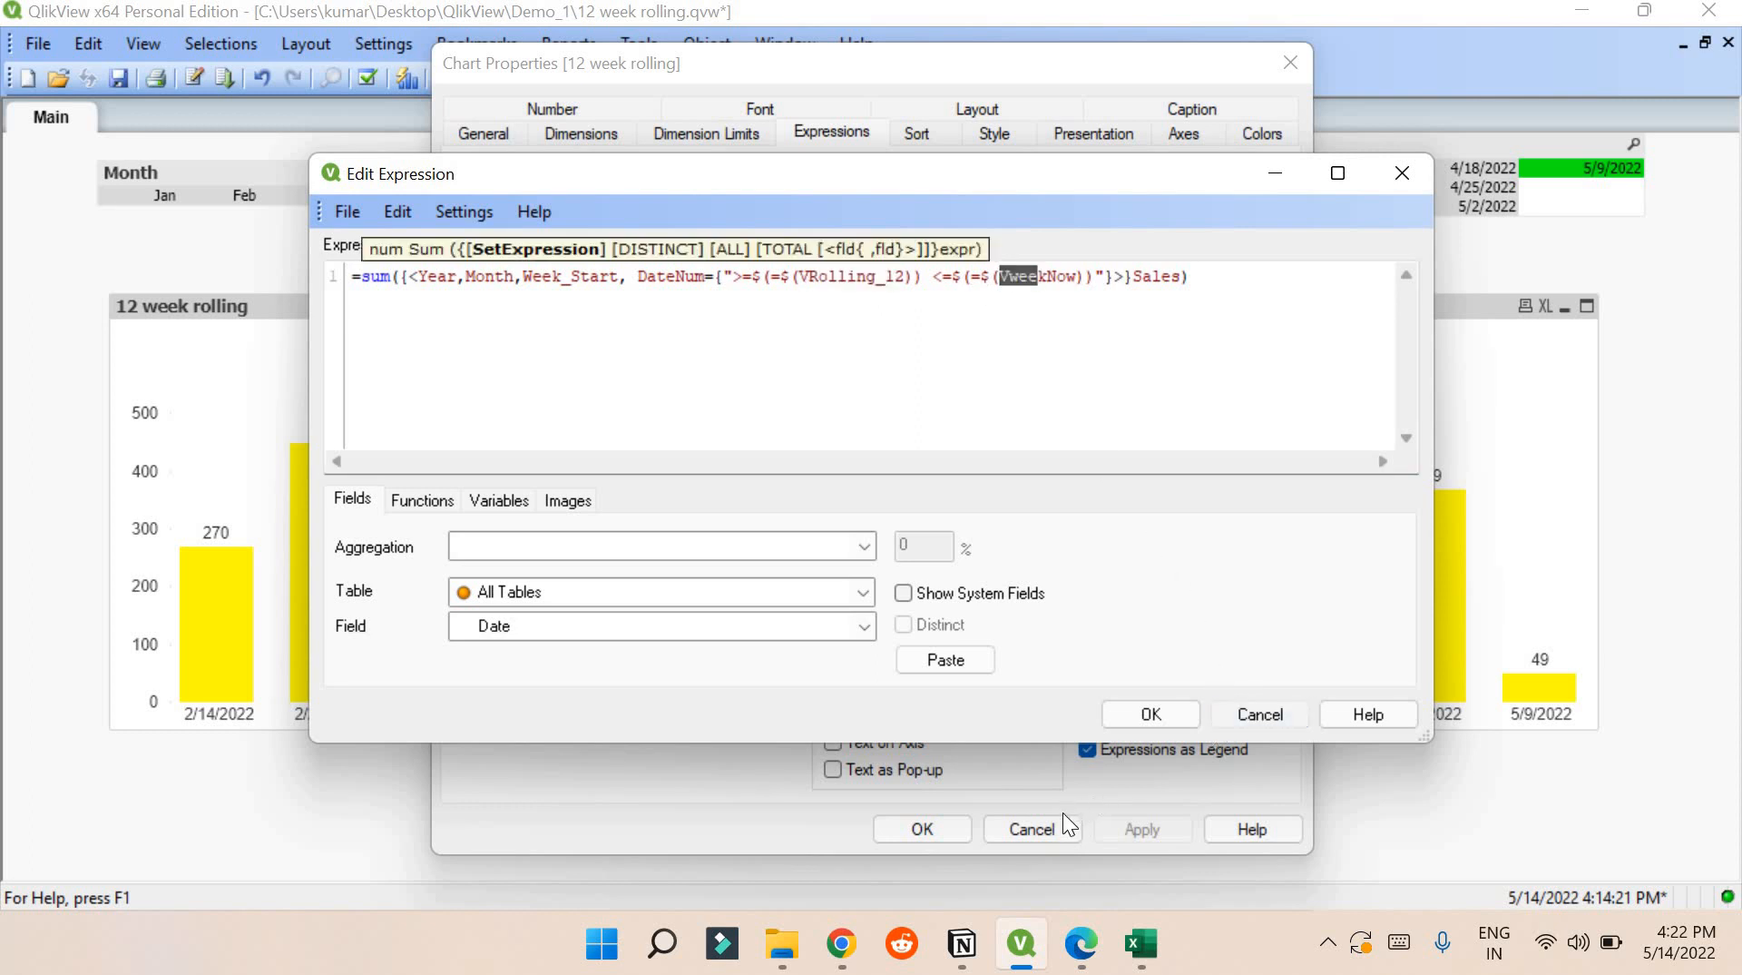
click(1060, 830)
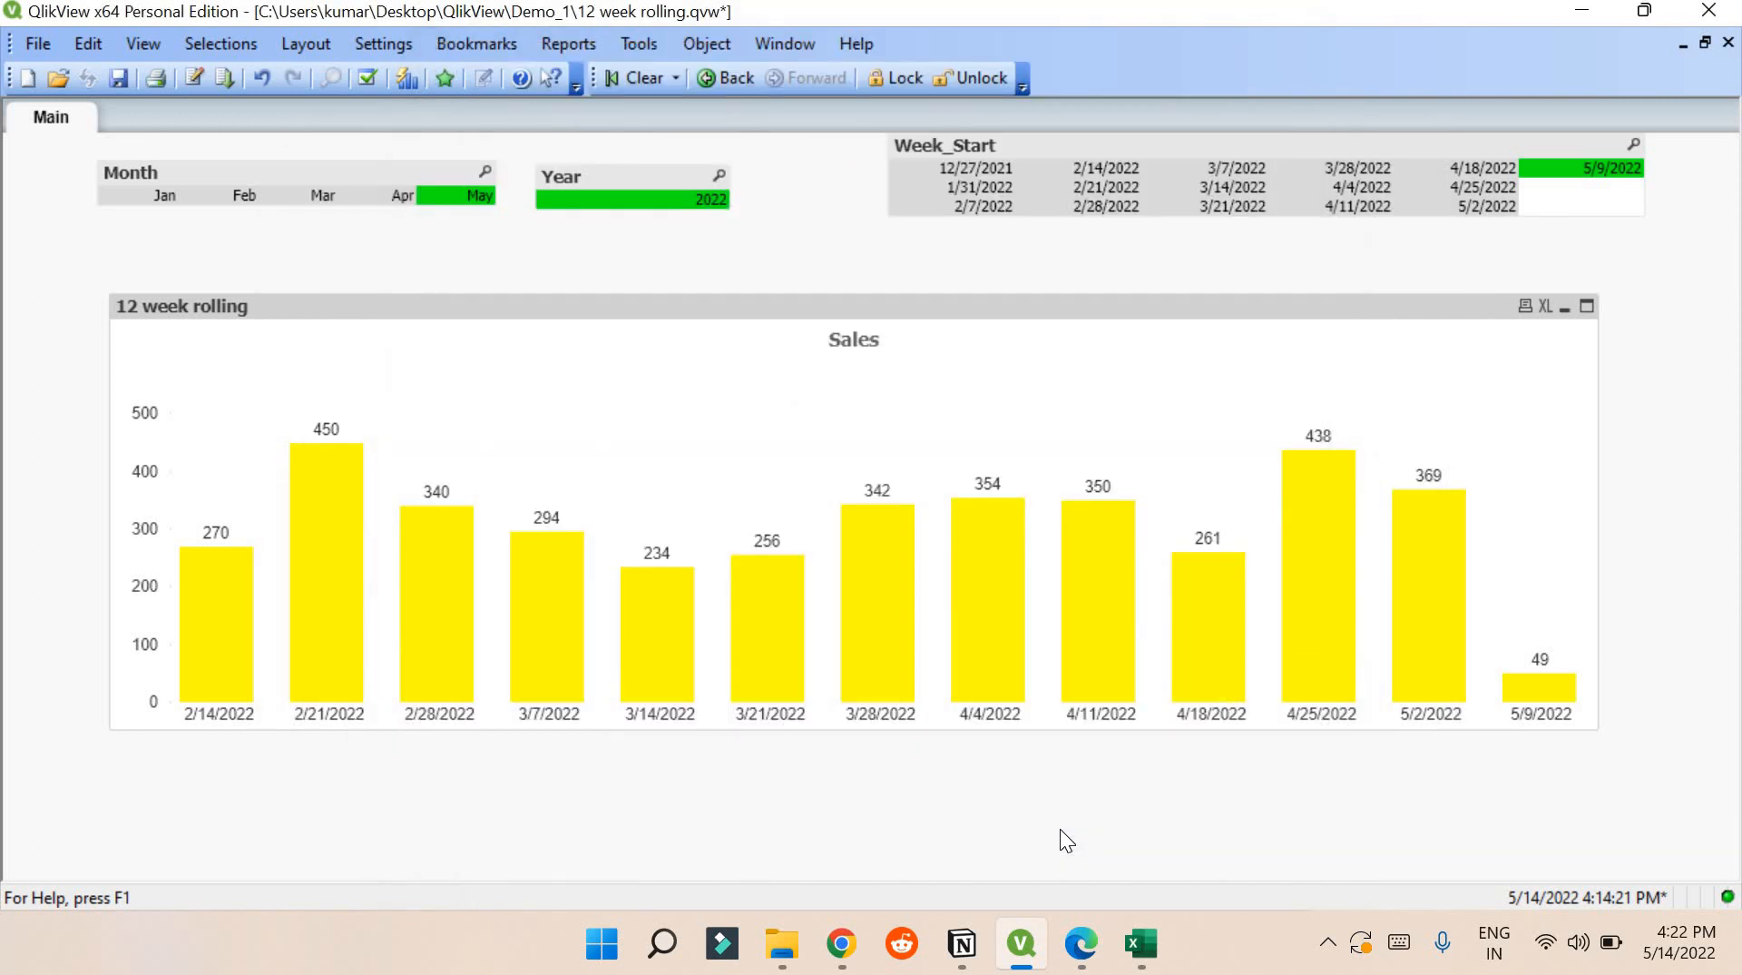
Review the VRolling_12 variable's definition in the Variable Overview and close it without changes.
key(ctrl+alt+v)
click(510, 245)
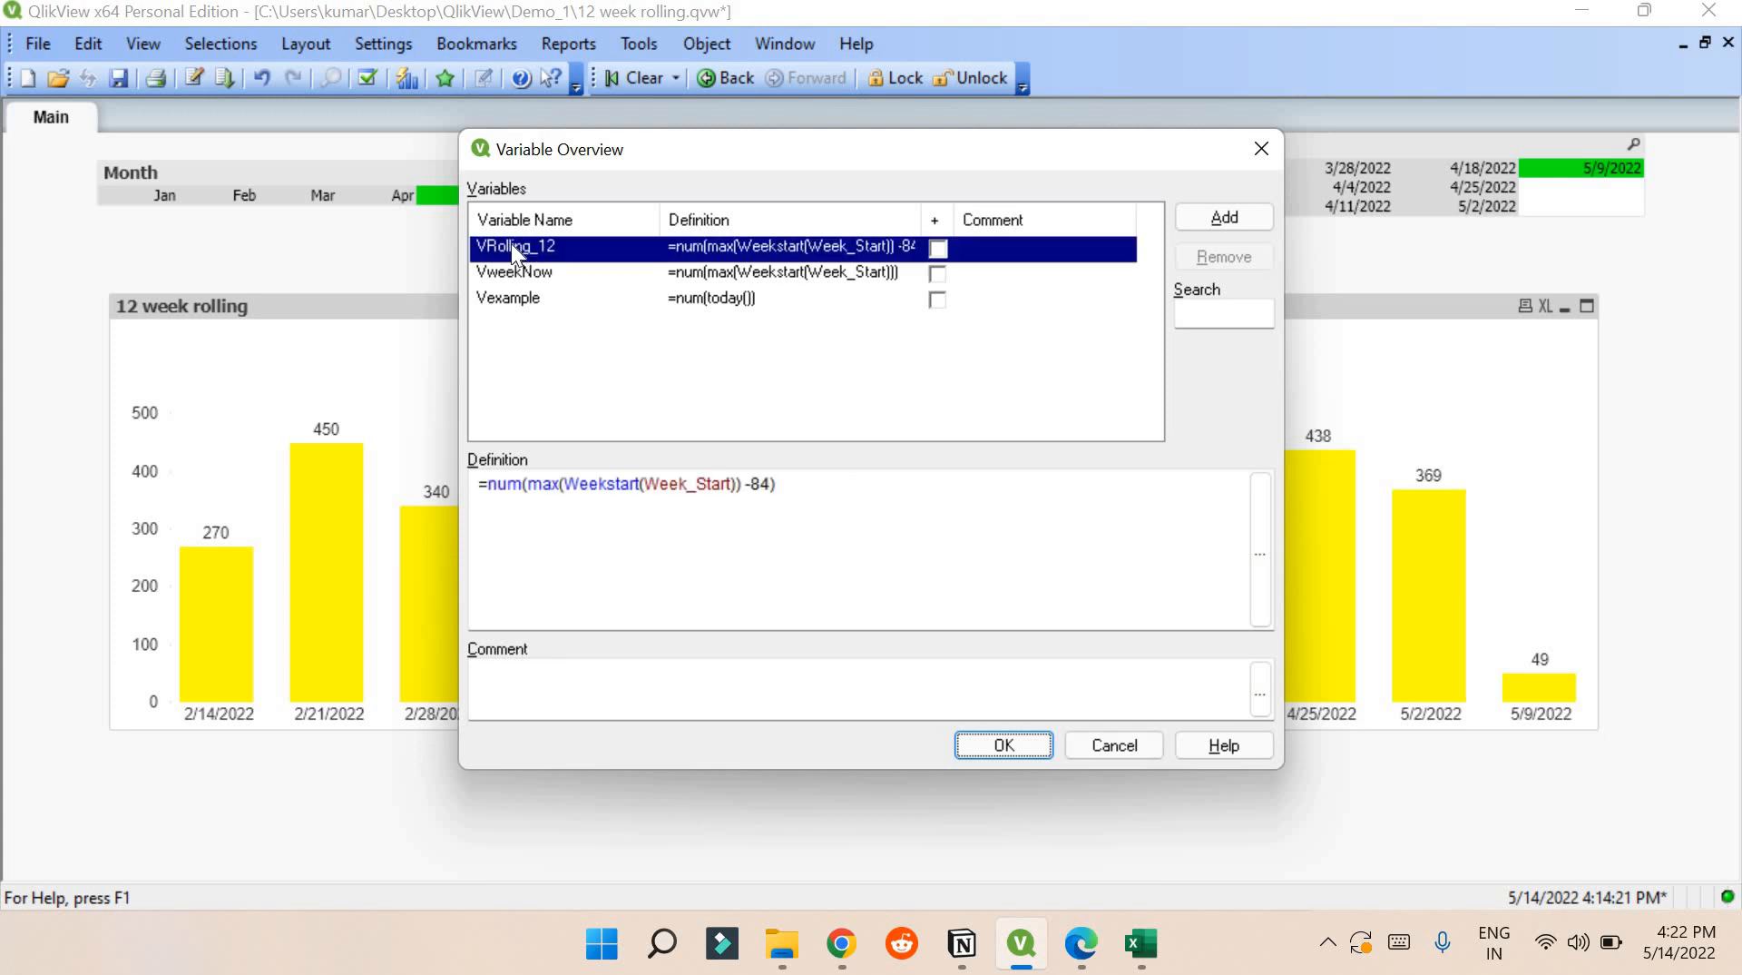
click(1094, 750)
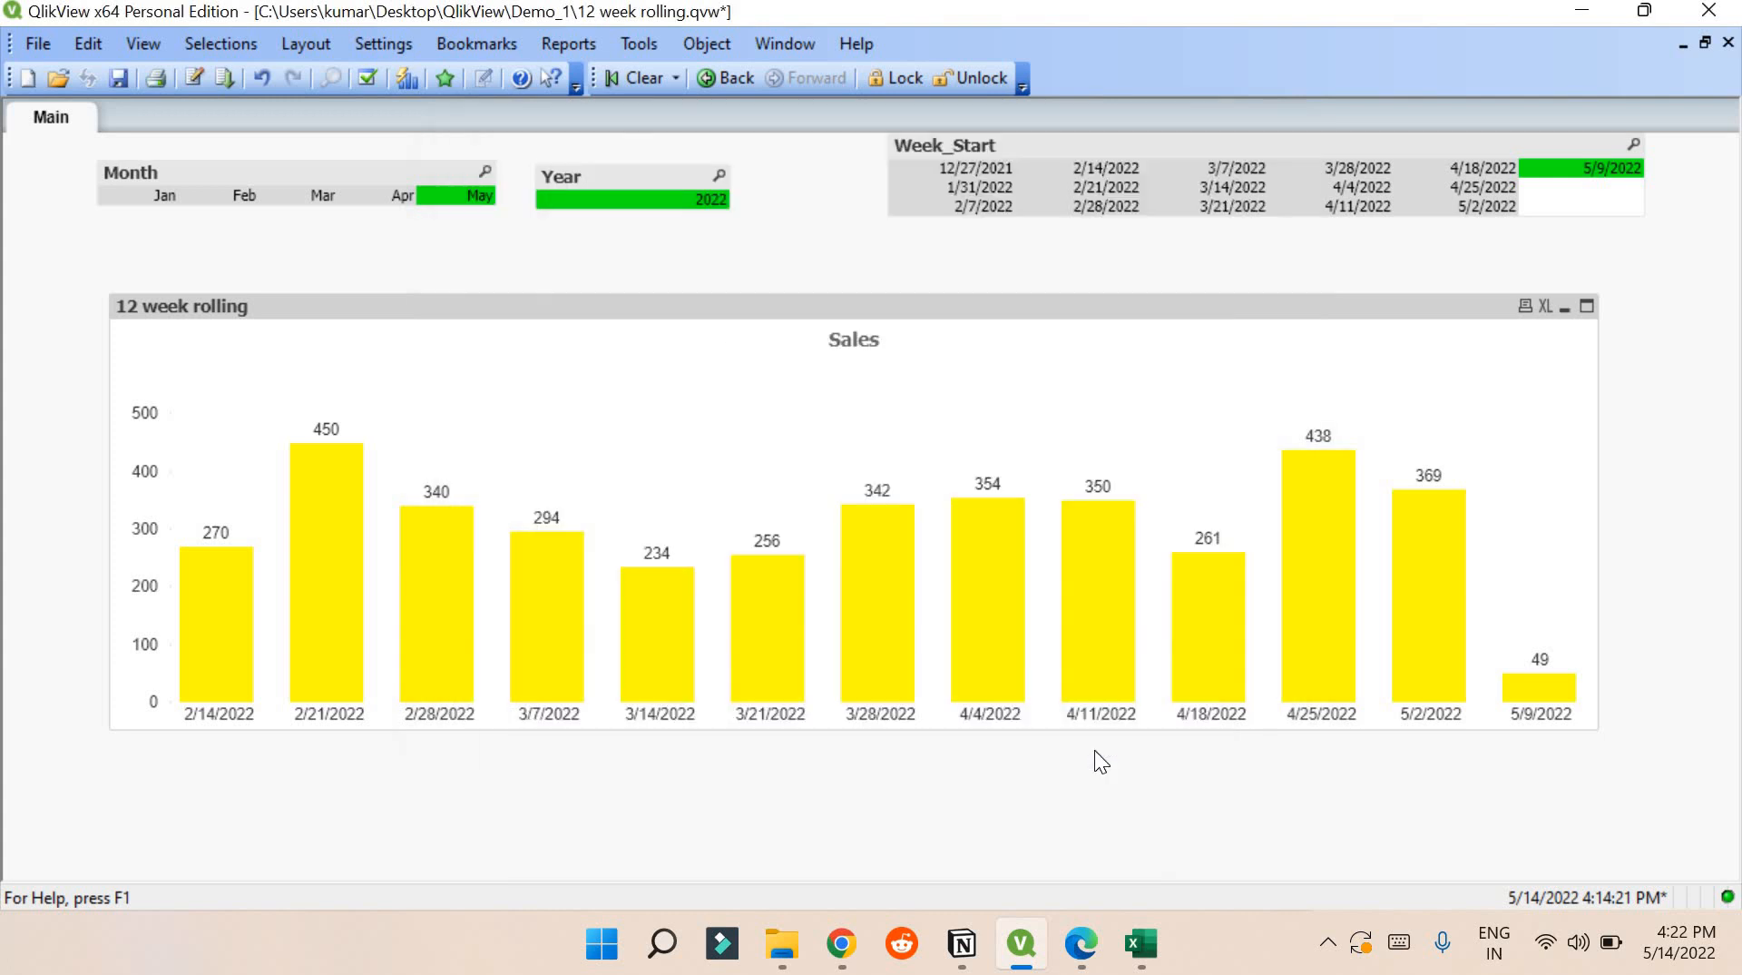
Reopen the 12 week rolling chart's Sales expression, review its VweekNow and VRolling_12 references, and confirm the expression editor.
right_click(1058, 393)
click(1080, 410)
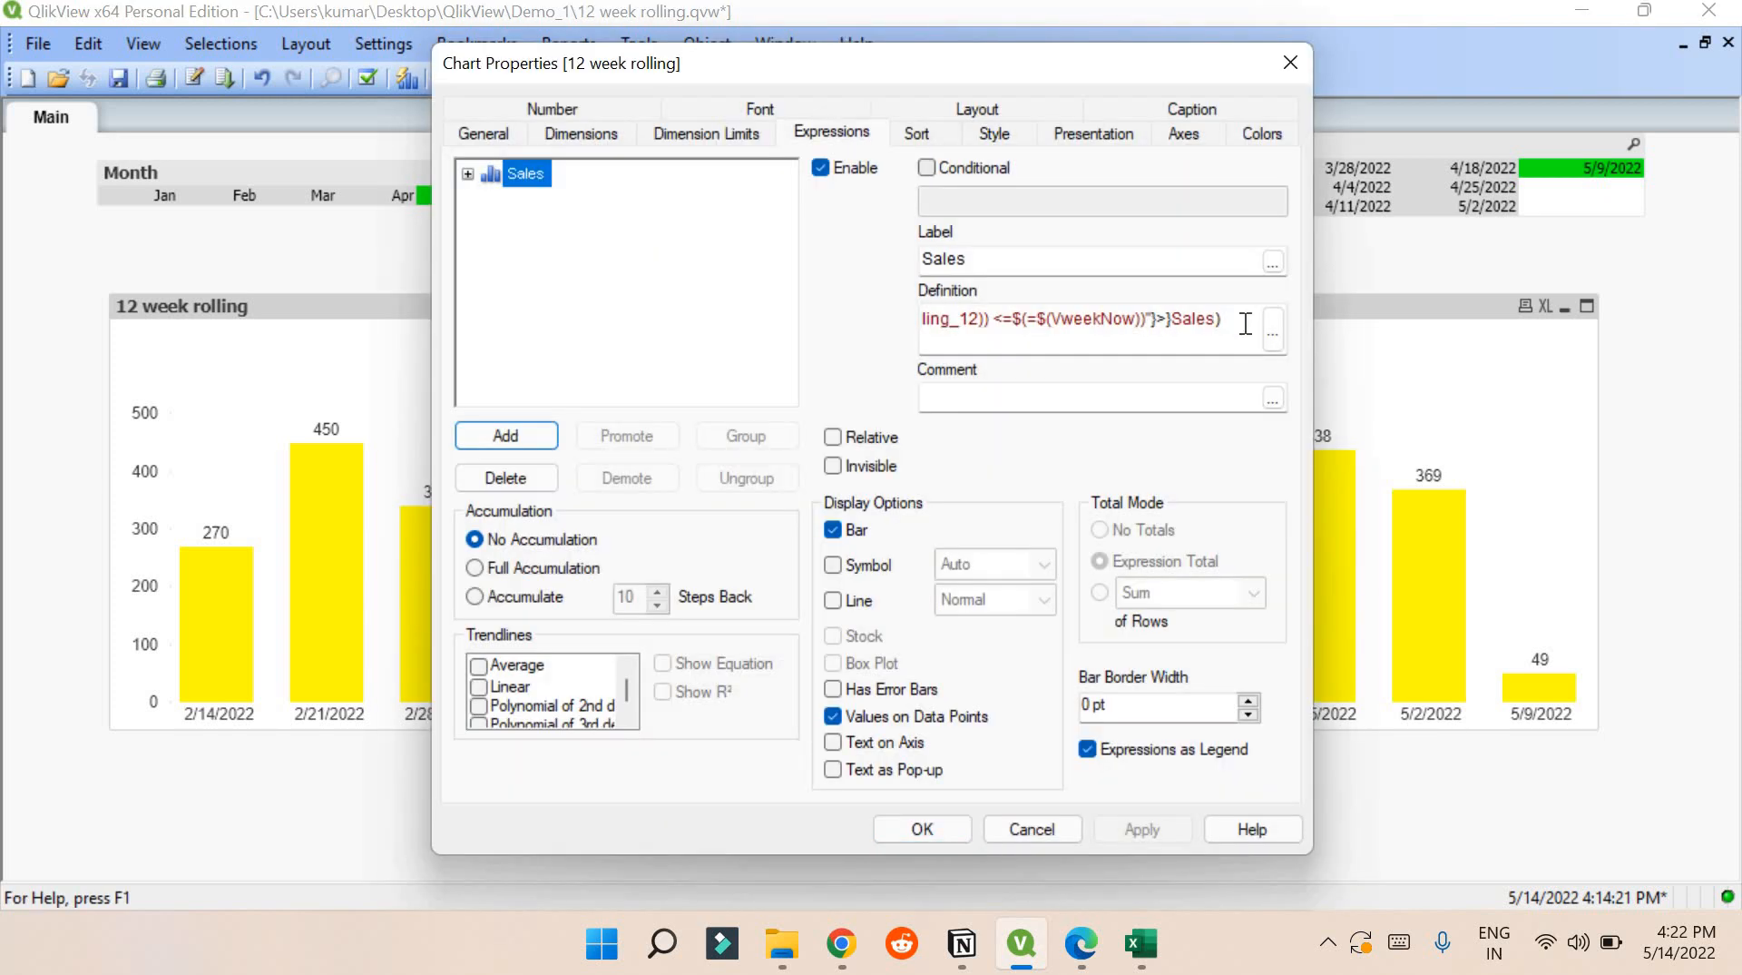
click(1270, 347)
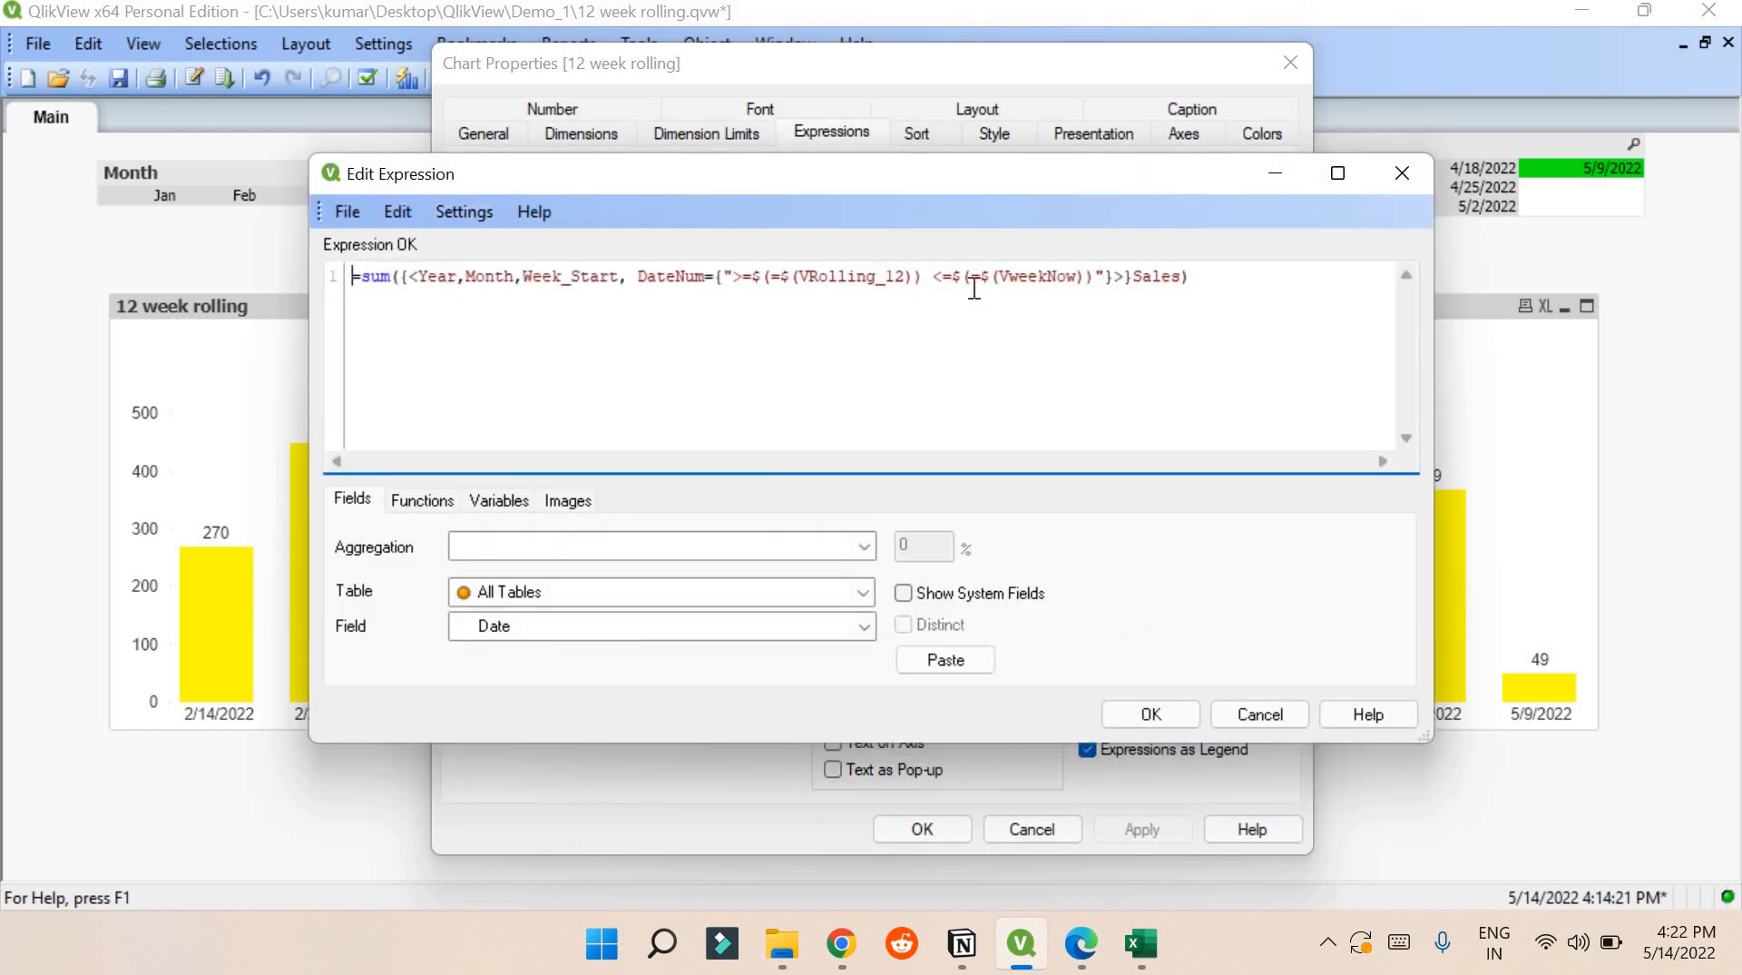
drag(982, 283, 1049, 275)
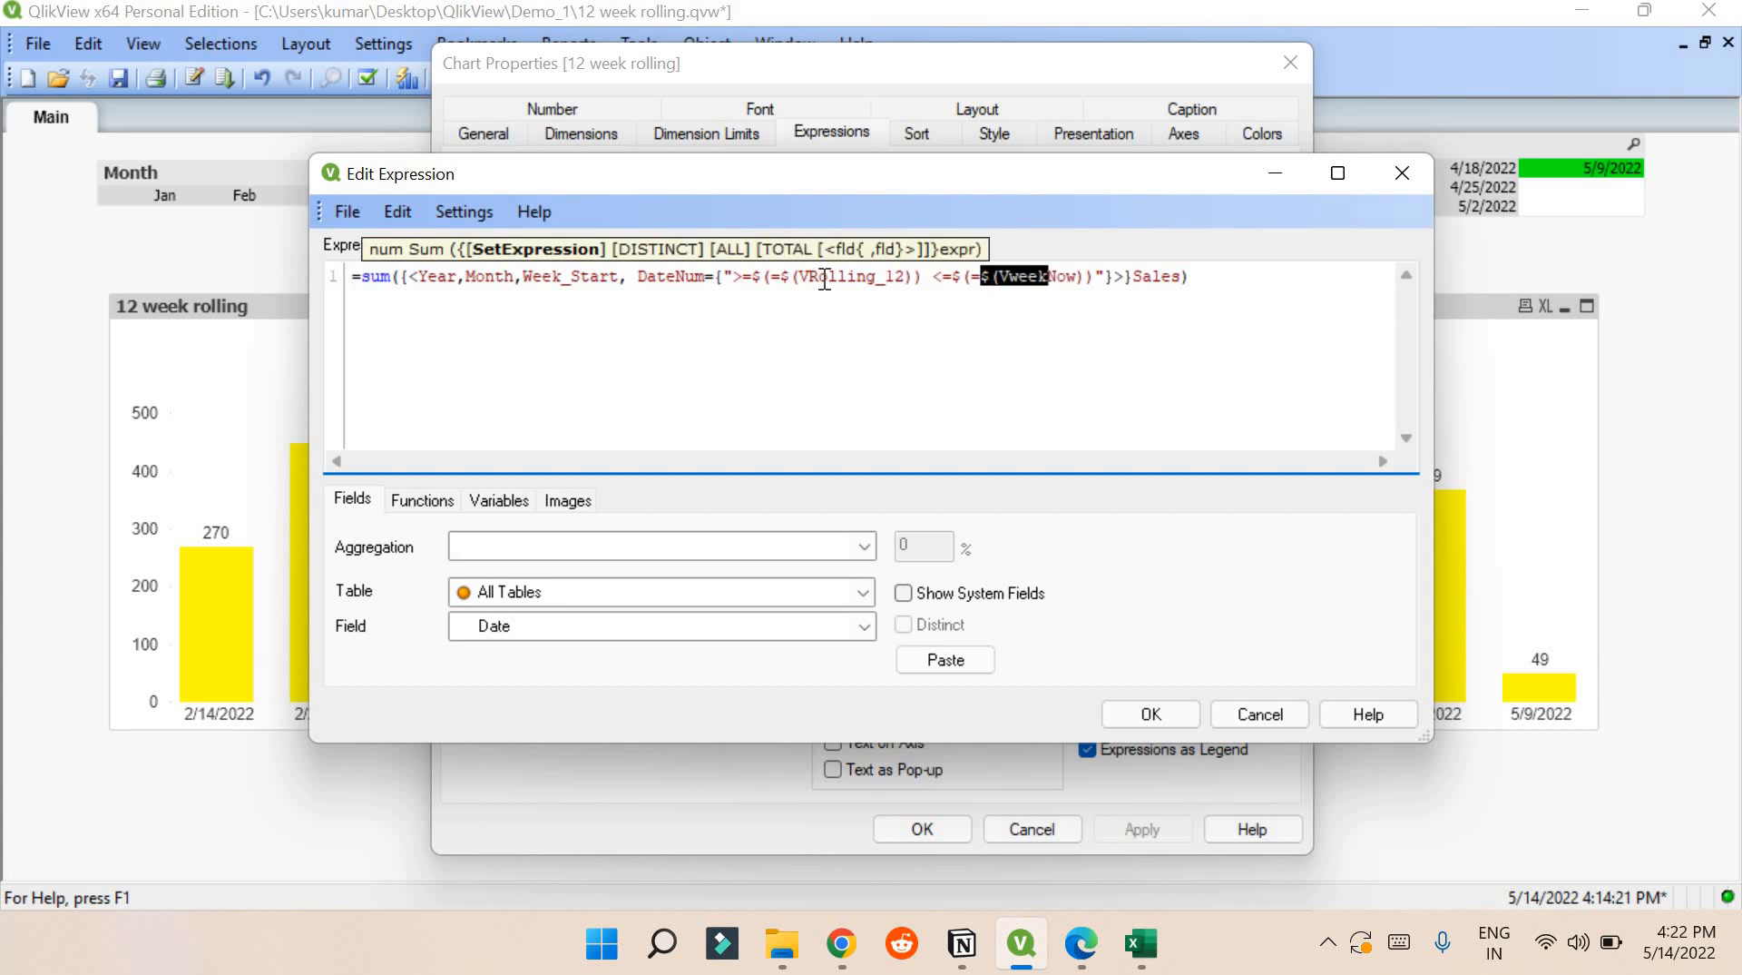
drag(868, 277, 828, 277)
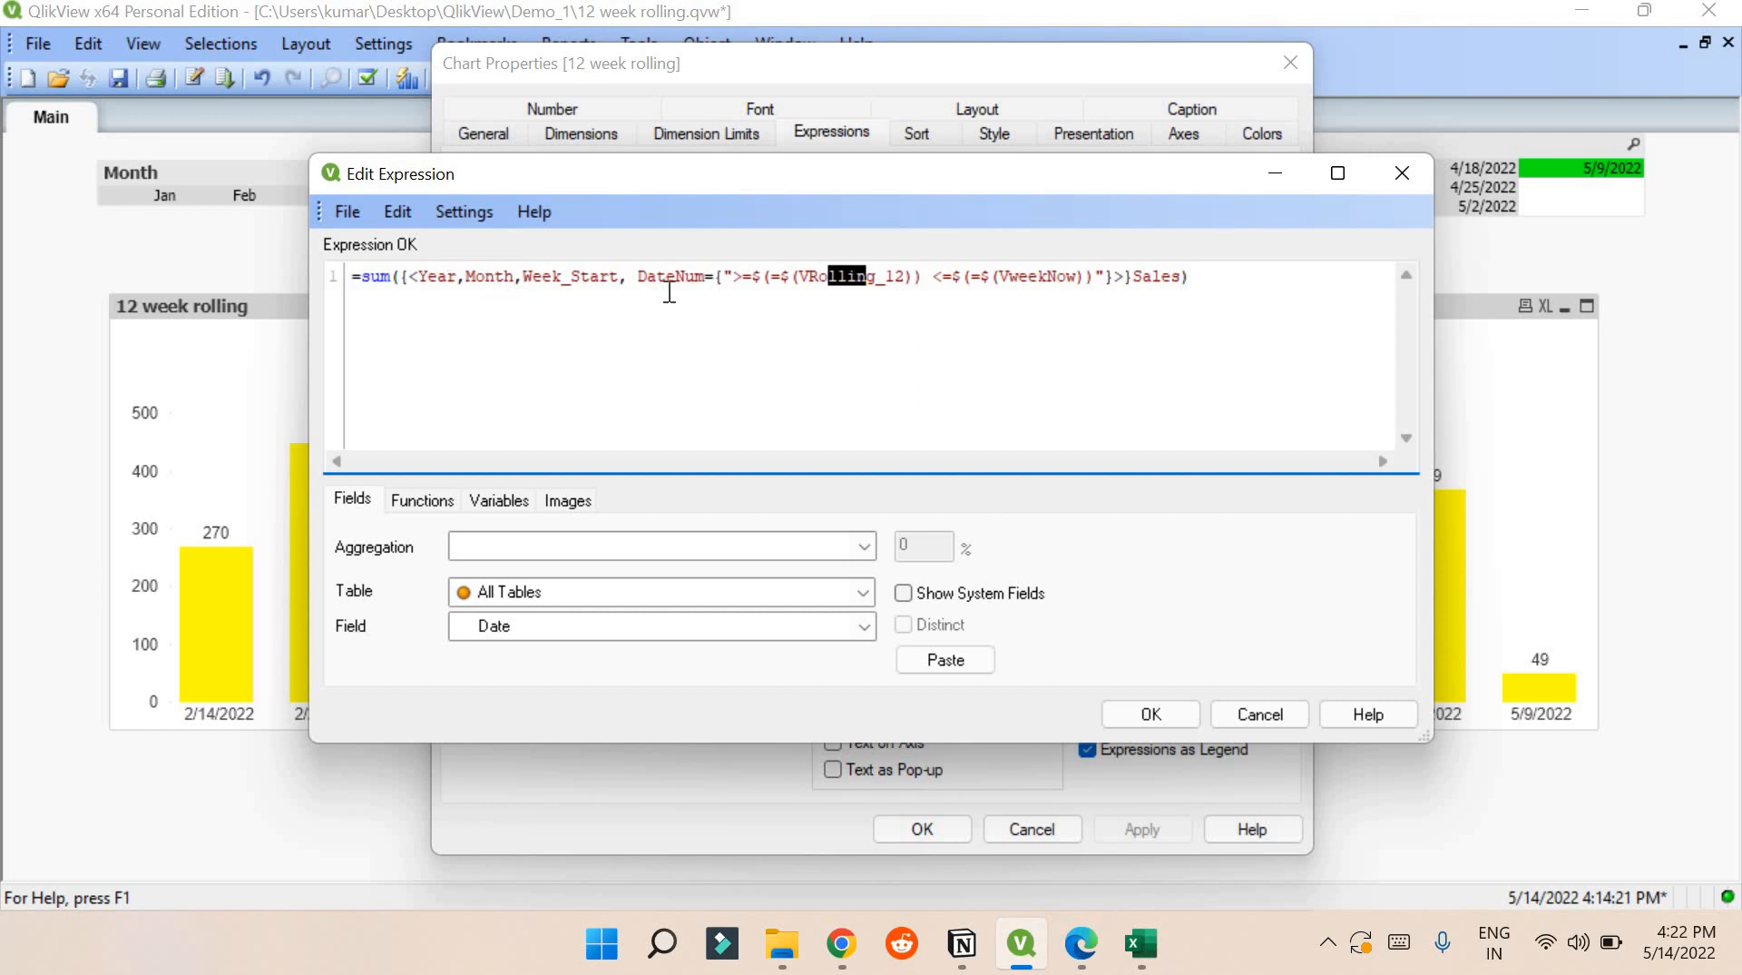
click(1163, 705)
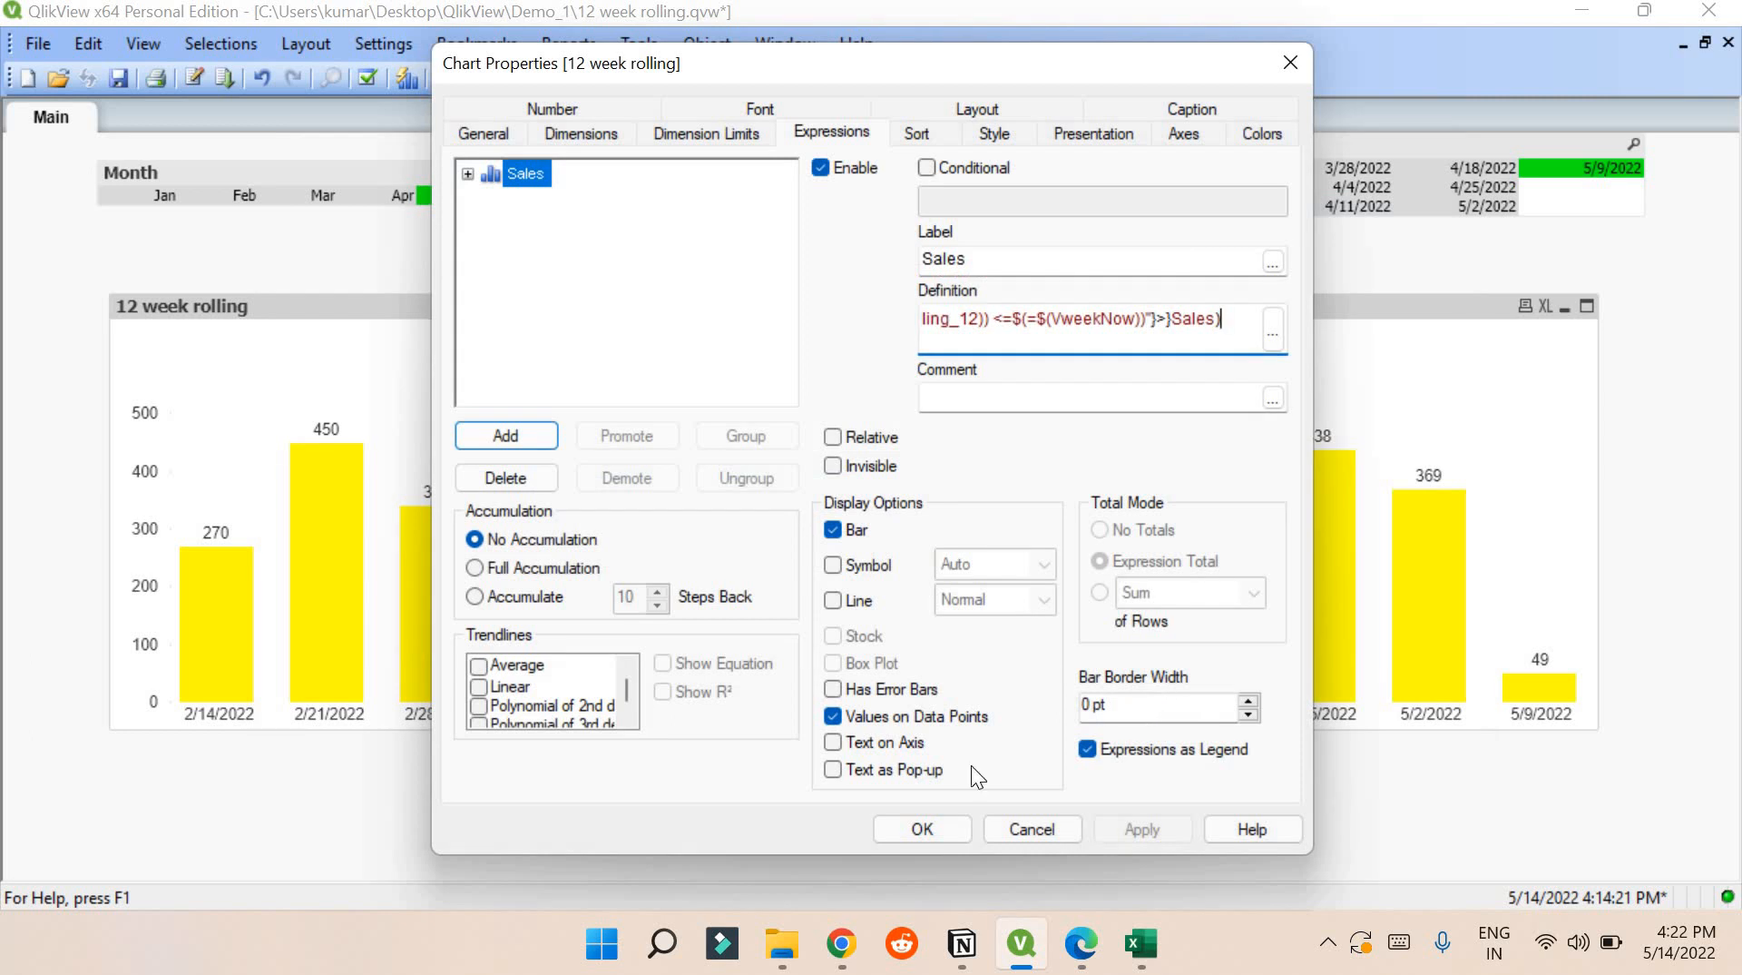